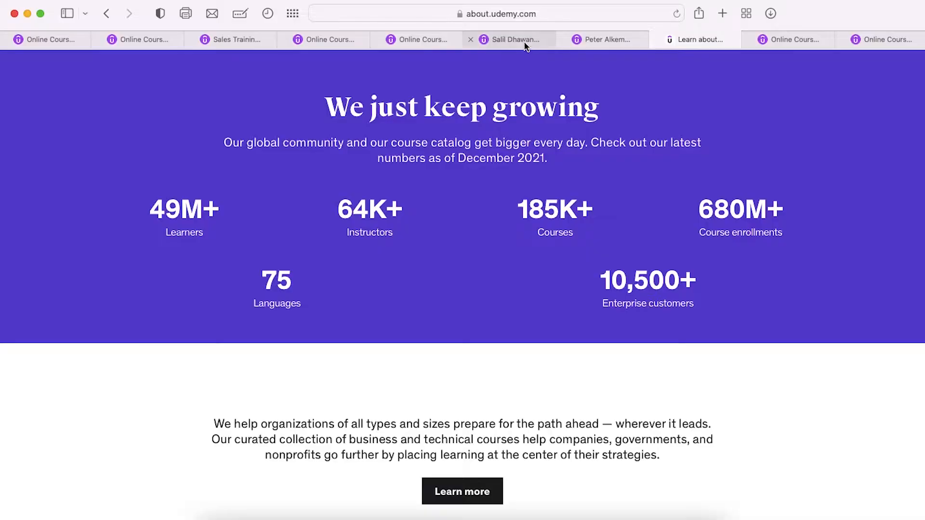
- Open the serial entrepreneur's instructor profile and review the biography, social links and My courses heading
{"action": "left_click", "coordinate": [523, 39]}
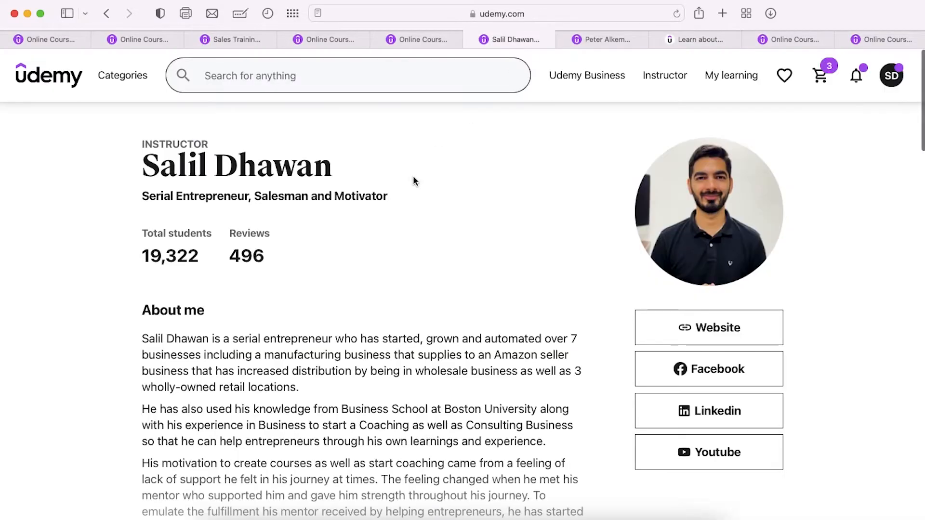
{"action": "scroll", "coordinate": [413, 177], "scroll_direction": "down", "scroll_amount": 3}
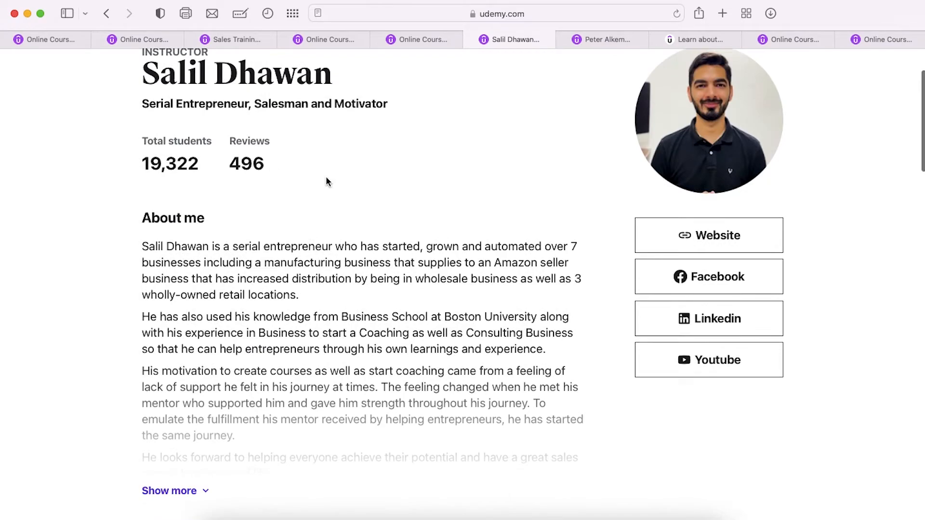
{"action": "scroll", "coordinate": [327, 182], "scroll_direction": "down", "scroll_amount": 2}
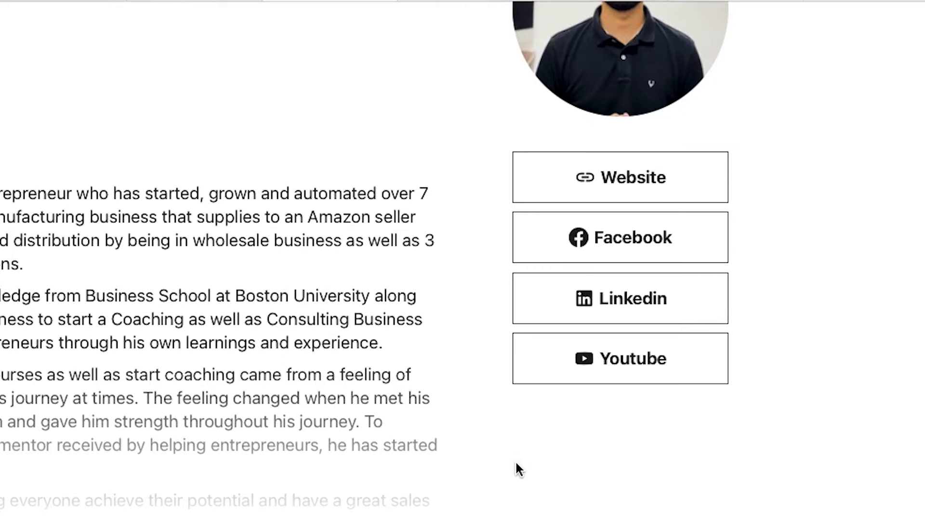
{"action": "scroll", "coordinate": [61, 245], "scroll_direction": "down", "scroll_amount": 4}
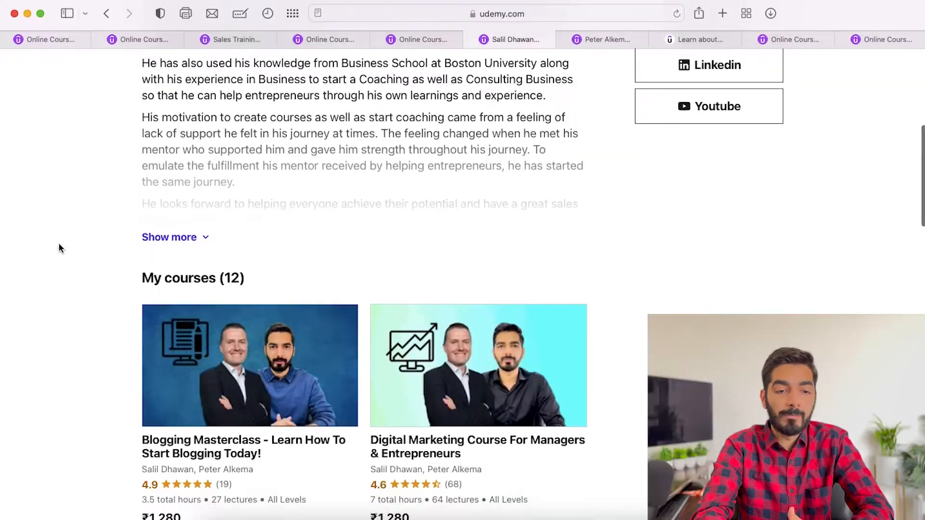
{"action": "scroll", "coordinate": [61, 246], "scroll_direction": "down", "scroll_amount": 3}
{"action": "left_click_drag", "start_coordinate": [245, 119], "coordinate": [218, 119]}
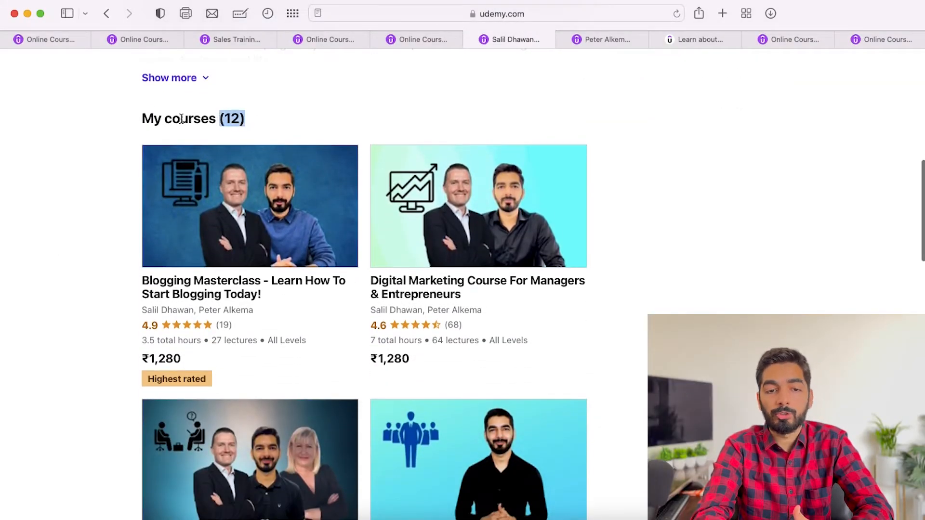
{"action": "left_click", "coordinate": [153, 119]}
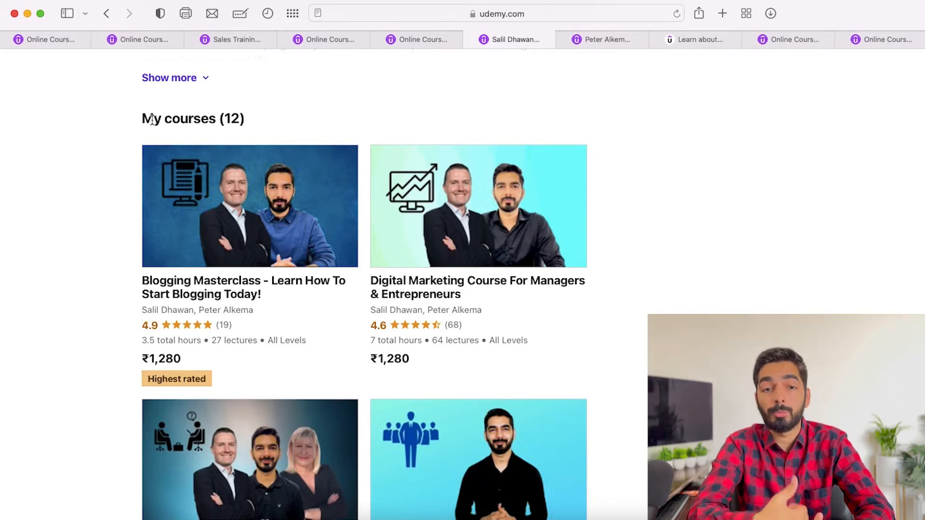
- Browse the course cards on the serial entrepreneur's profile, examining their titles, ratings, lengths and prices
{"action": "scroll", "coordinate": [153, 121], "scroll_direction": "down", "scroll_amount": 2}
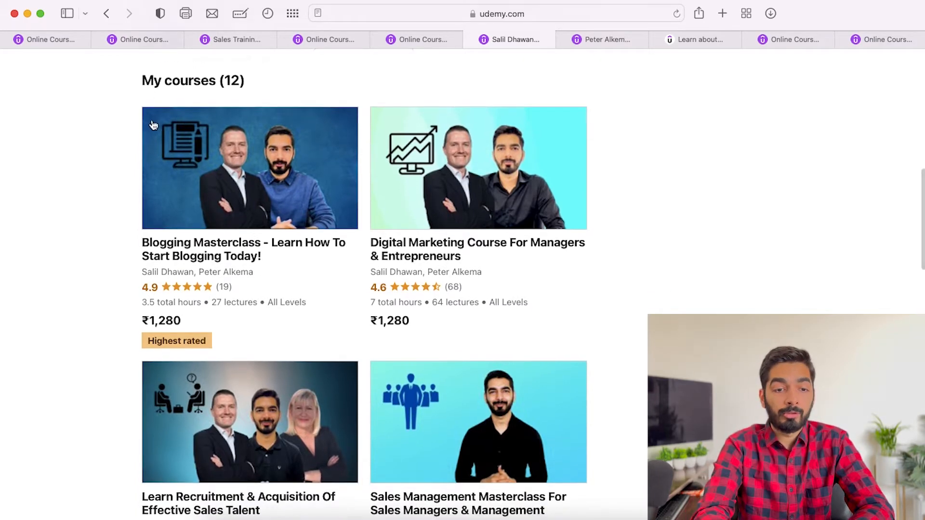
{"action": "scroll", "coordinate": [163, 283], "scroll_direction": "down", "scroll_amount": 3}
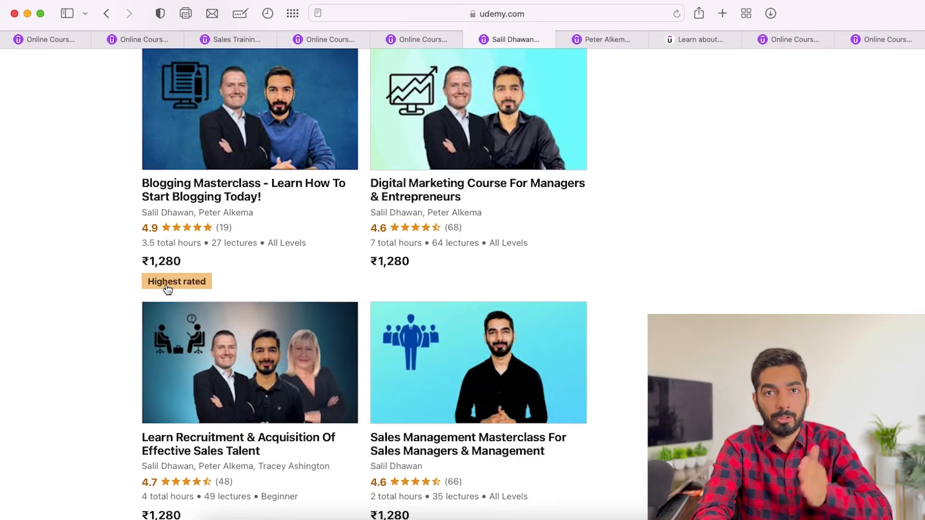
{"action": "scroll", "coordinate": [107, 316], "scroll_direction": "down", "scroll_amount": 5}
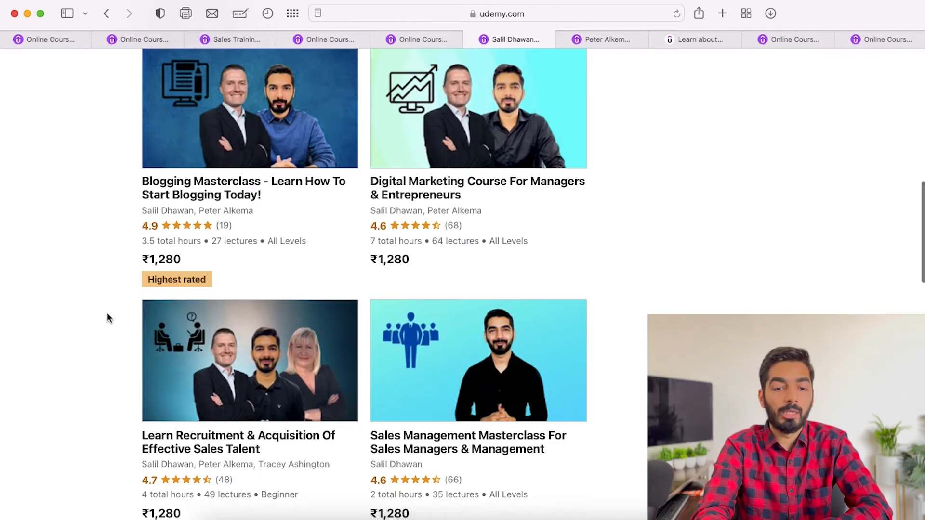
{"action": "scroll", "coordinate": [107, 317], "scroll_direction": "down", "scroll_amount": 2}
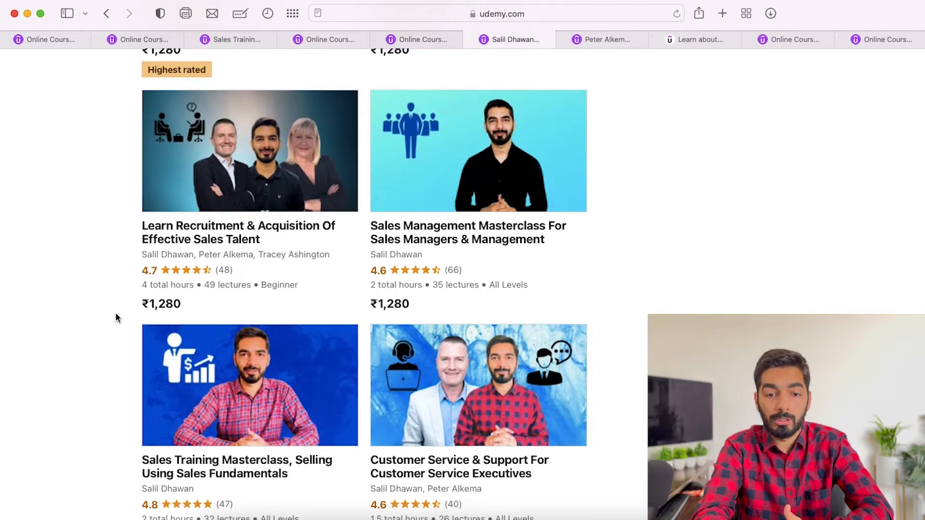
{"action": "scroll", "coordinate": [115, 318], "scroll_direction": "down", "scroll_amount": 1}
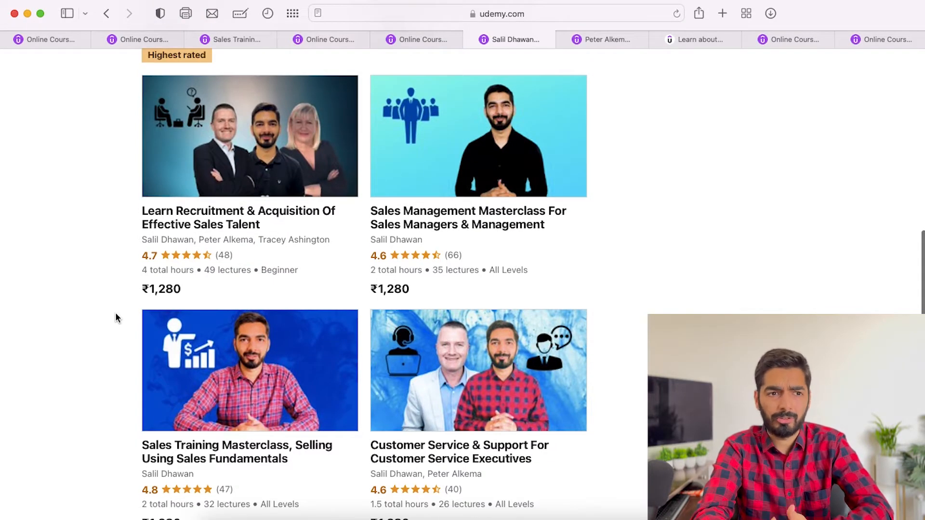
{"action": "scroll", "coordinate": [116, 318], "scroll_direction": "down", "scroll_amount": 8}
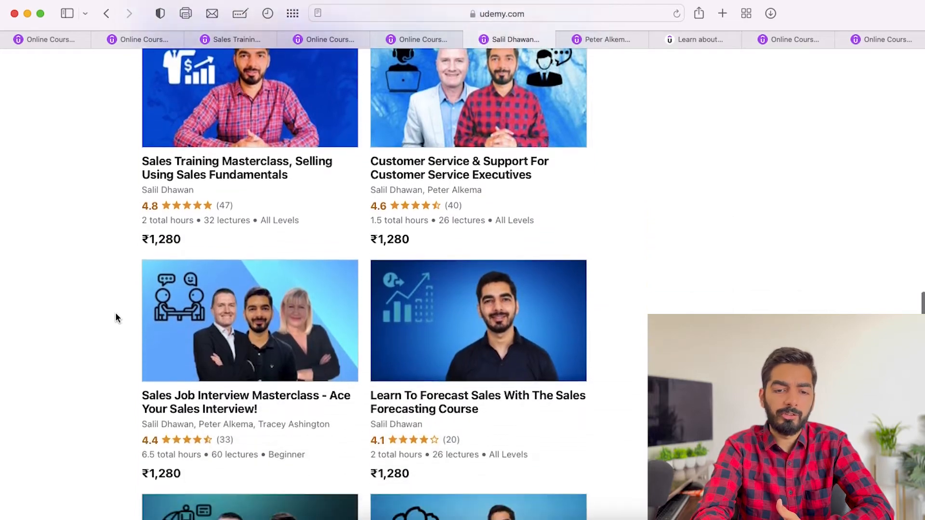
{"action": "scroll", "coordinate": [116, 318], "scroll_direction": "down", "scroll_amount": 3}
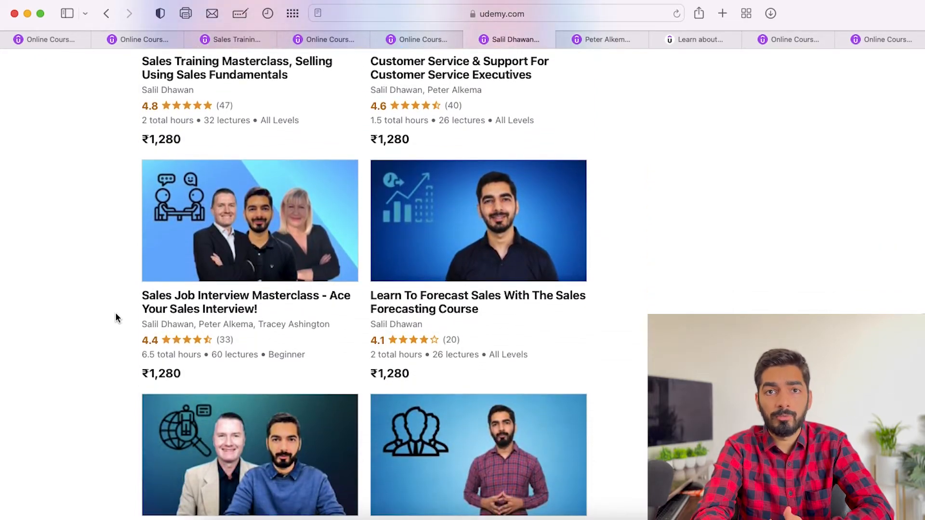
{"action": "scroll", "coordinate": [116, 317], "scroll_direction": "down", "scroll_amount": 7}
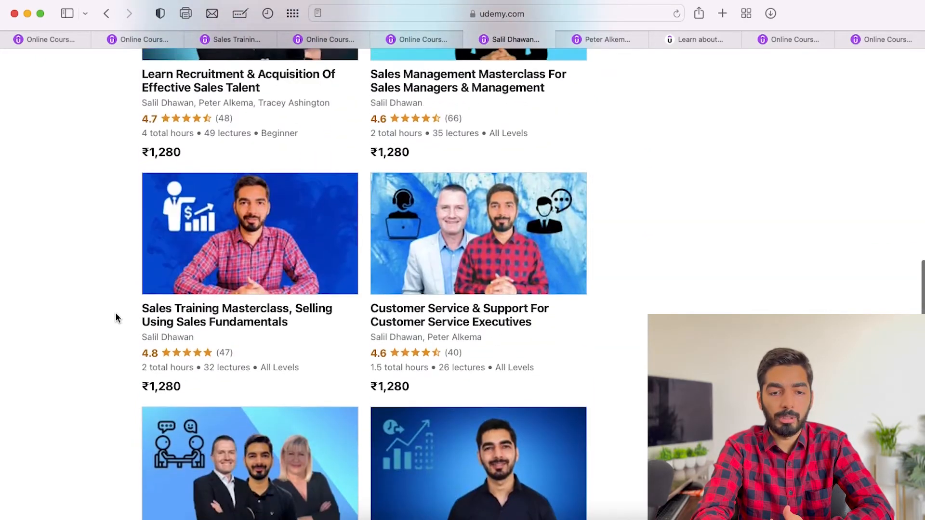
{"action": "scroll", "coordinate": [116, 316], "scroll_direction": "up", "scroll_amount": 4}
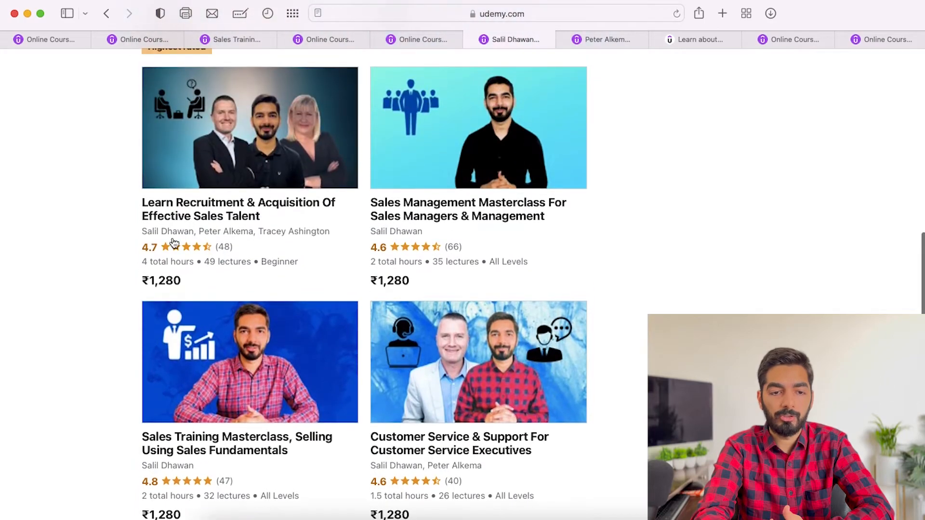
{"action": "scroll", "coordinate": [173, 243], "scroll_direction": "up", "scroll_amount": 15}
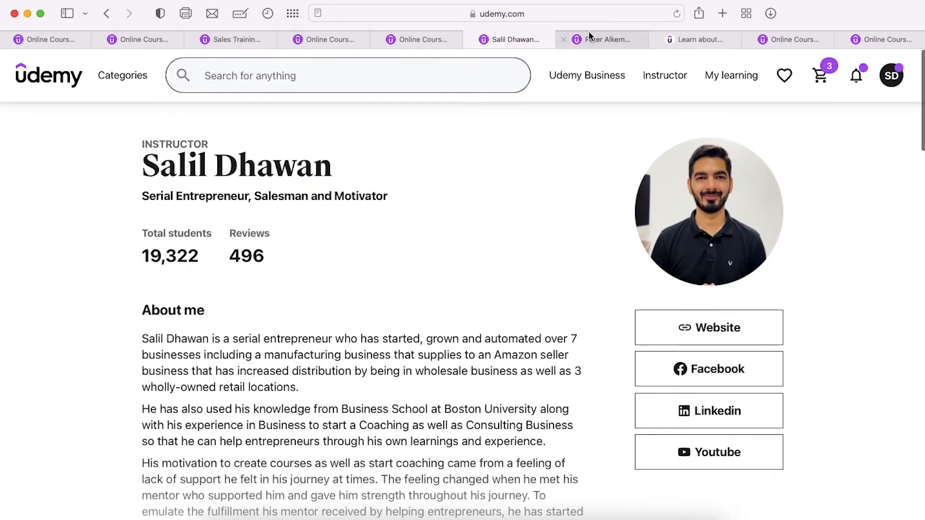
- Open the Business | Academics | Self Development instructor's profile, expand the full biography and examine the My courses section
{"action": "left_click", "coordinate": [590, 36]}
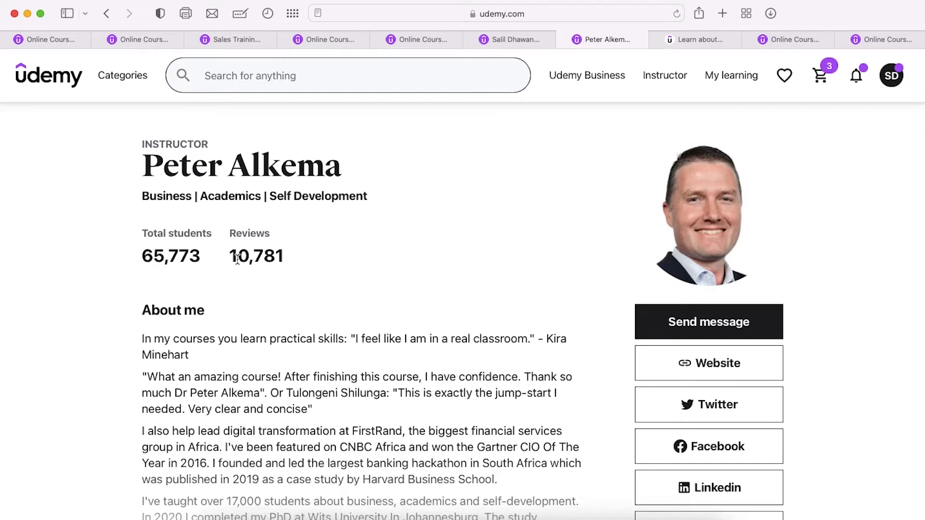
{"action": "scroll", "coordinate": [336, 269], "scroll_direction": "down", "scroll_amount": 5}
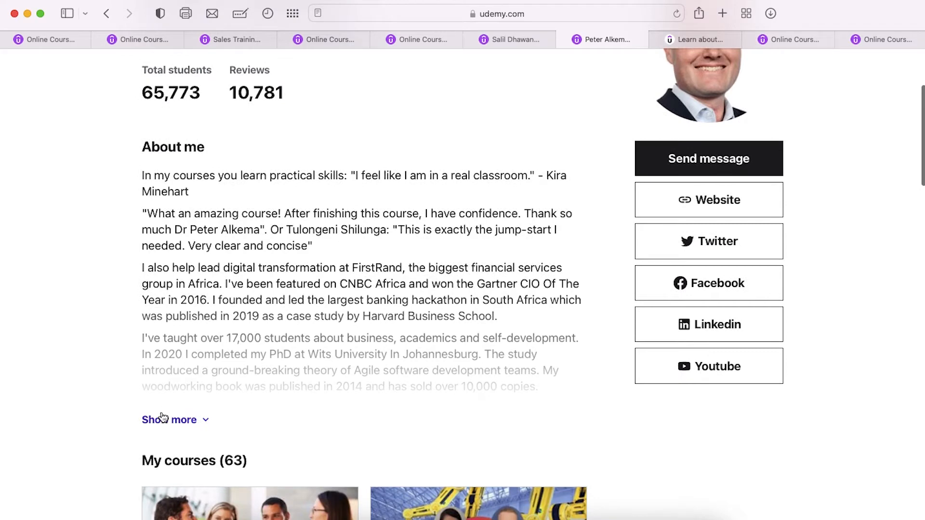
{"action": "left_click", "coordinate": [163, 418]}
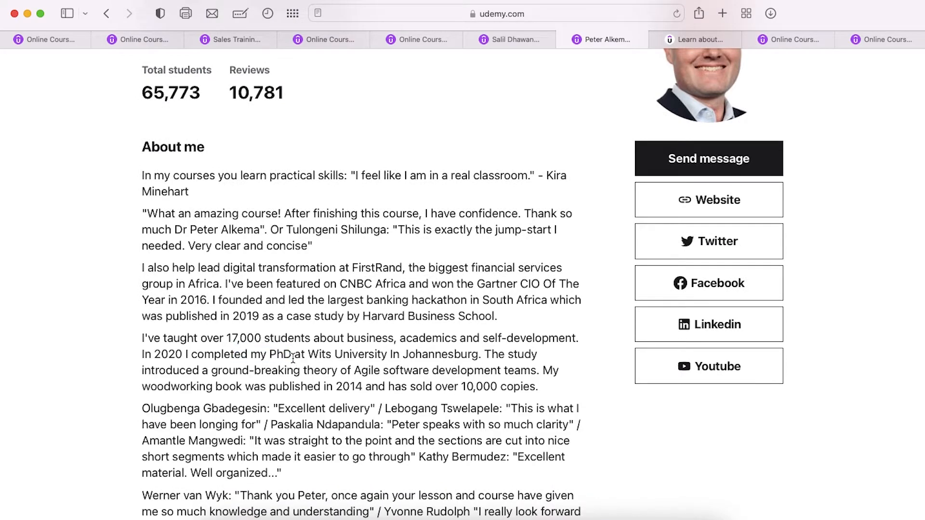
{"action": "scroll", "coordinate": [293, 359], "scroll_direction": "down", "scroll_amount": 10}
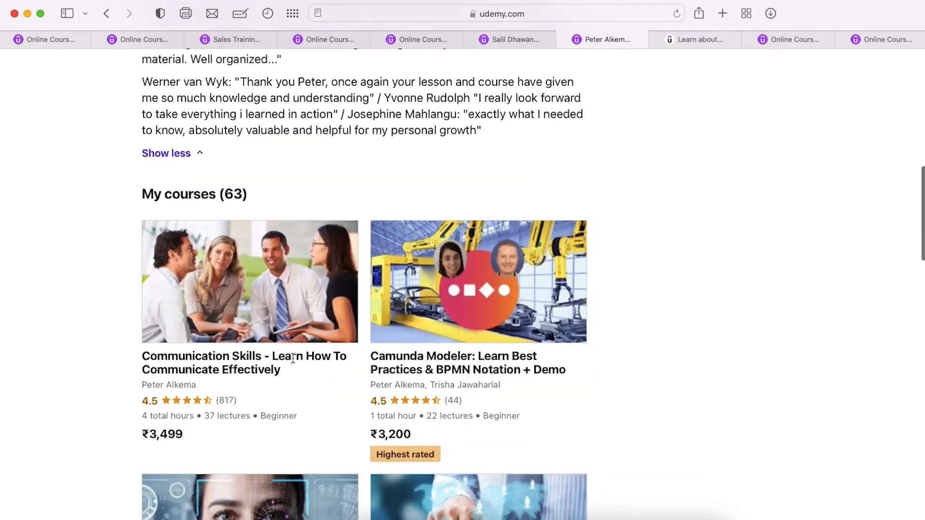
{"action": "scroll", "coordinate": [292, 359], "scroll_direction": "down", "scroll_amount": 1}
{"action": "left_click_drag", "start_coordinate": [250, 158], "coordinate": [225, 154]}
{"action": "left_click", "coordinate": [222, 154]}
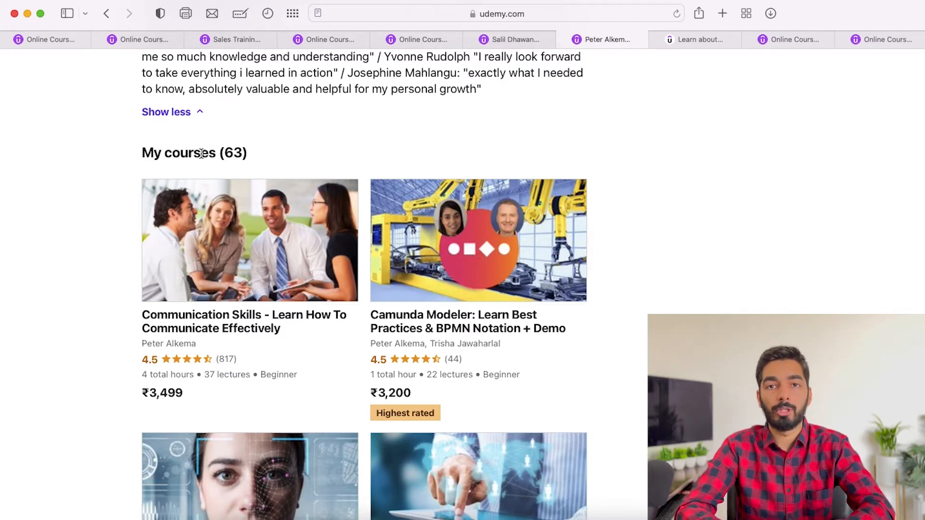
{"action": "left_click_drag", "start_coordinate": [264, 154], "coordinate": [198, 152]}
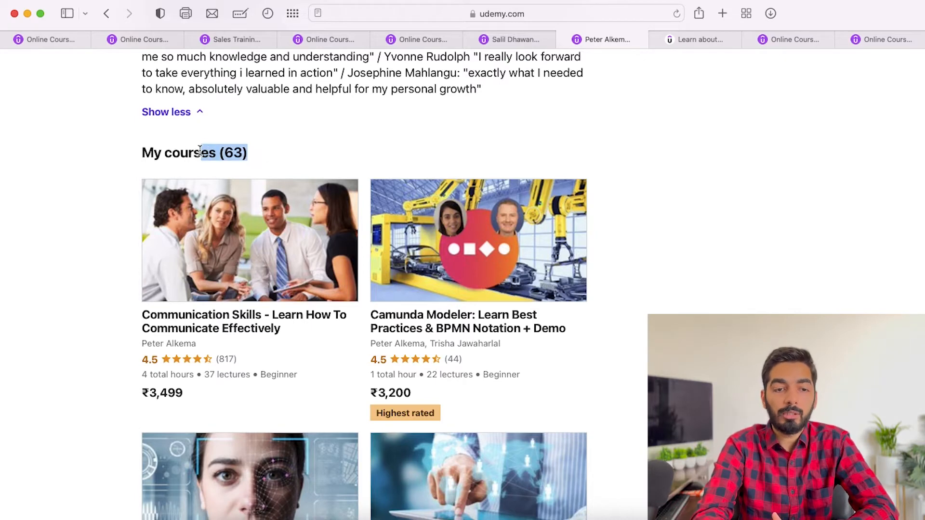
{"action": "left_click", "coordinate": [199, 150]}
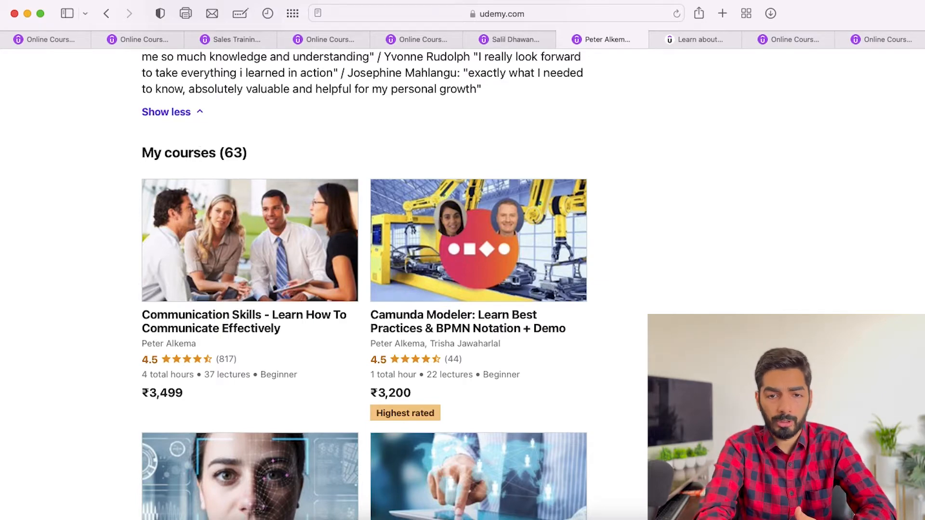
- Return to the serial entrepreneur's instructor profile and look at the My courses list again
{"action": "left_click", "coordinate": [511, 38]}
{"action": "scroll", "coordinate": [392, 198], "scroll_direction": "down", "scroll_amount": 10}
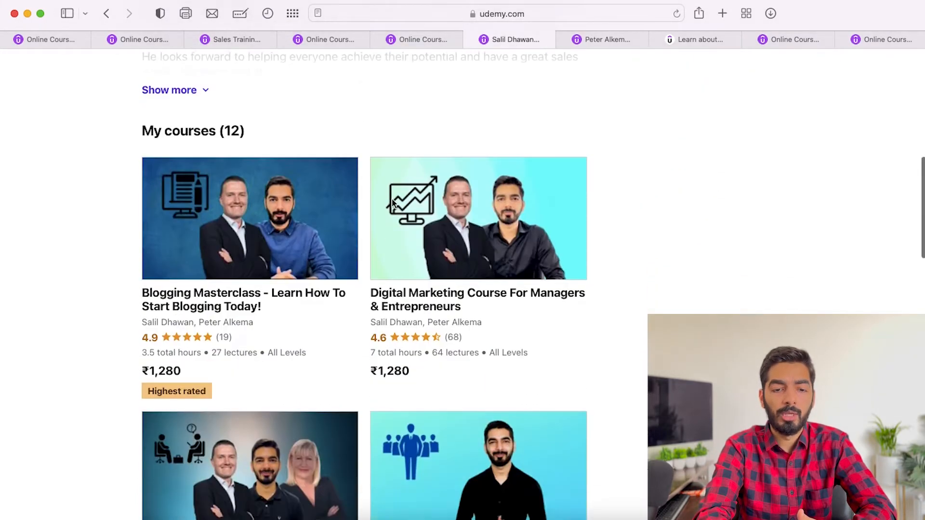
{"action": "scroll", "coordinate": [393, 202], "scroll_direction": "down", "scroll_amount": 3}
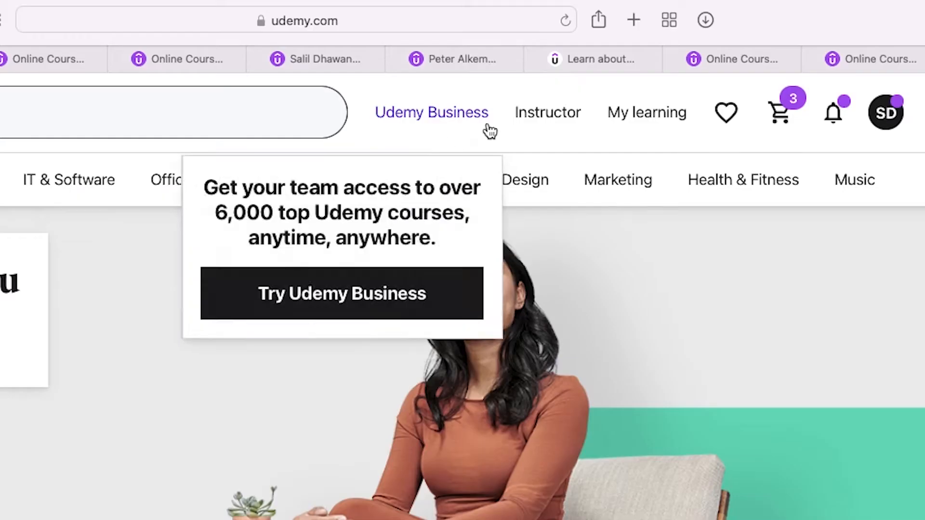
- Start creating a new course from the instructor area, choose Course as its type and continue to the working title
{"action": "mouse_move", "coordinate": [884, 129]}
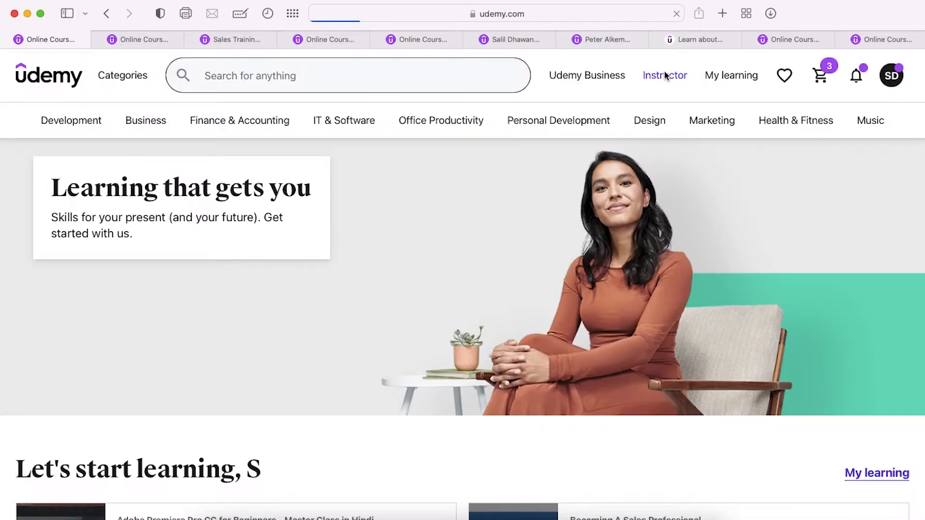
{"action": "left_click", "coordinate": [548, 113]}
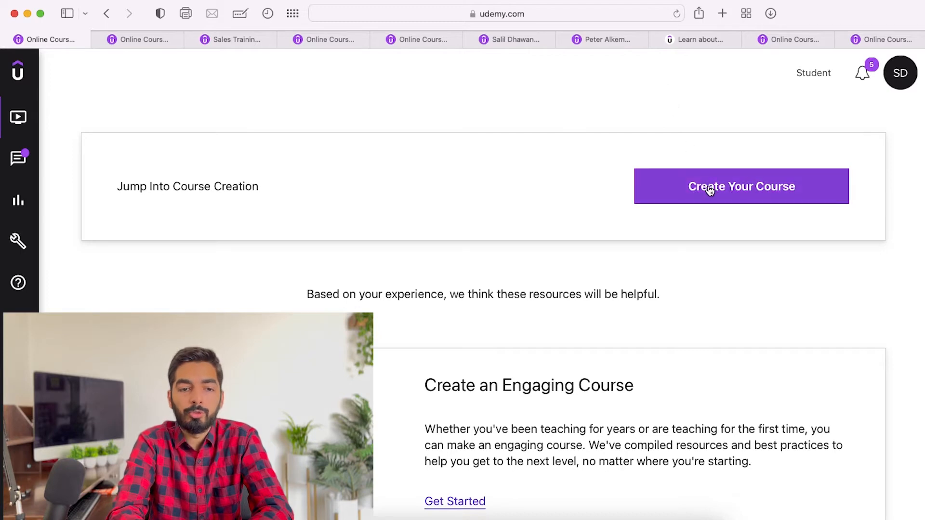
{"action": "left_click", "coordinate": [747, 193]}
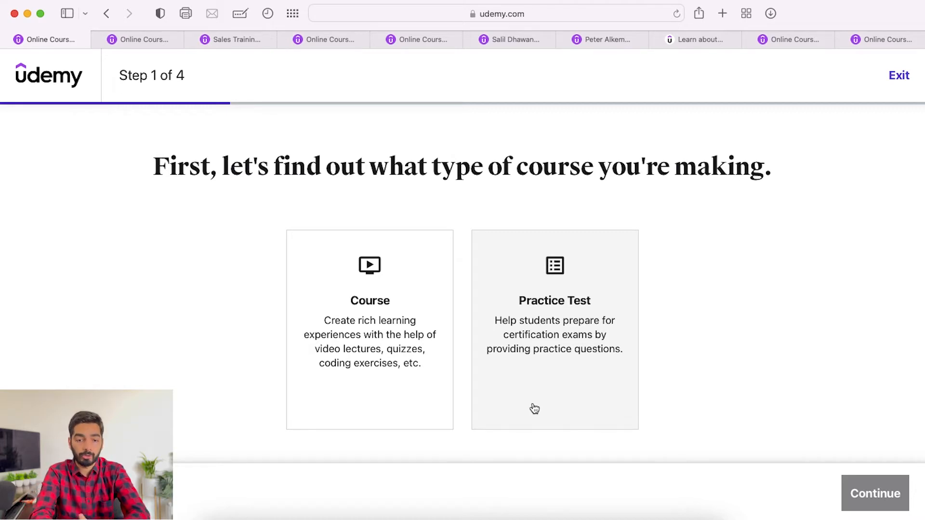
{"action": "left_click", "coordinate": [437, 399]}
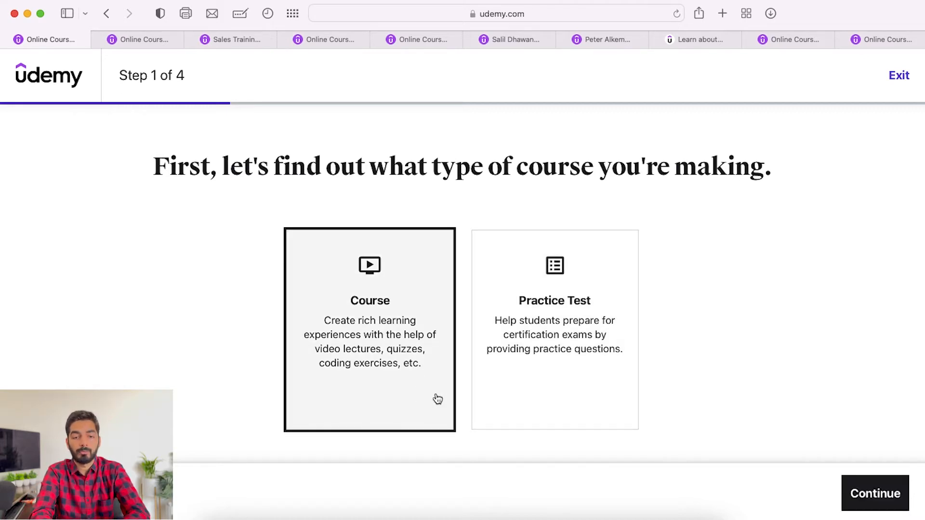
{"action": "left_click", "coordinate": [883, 490]}
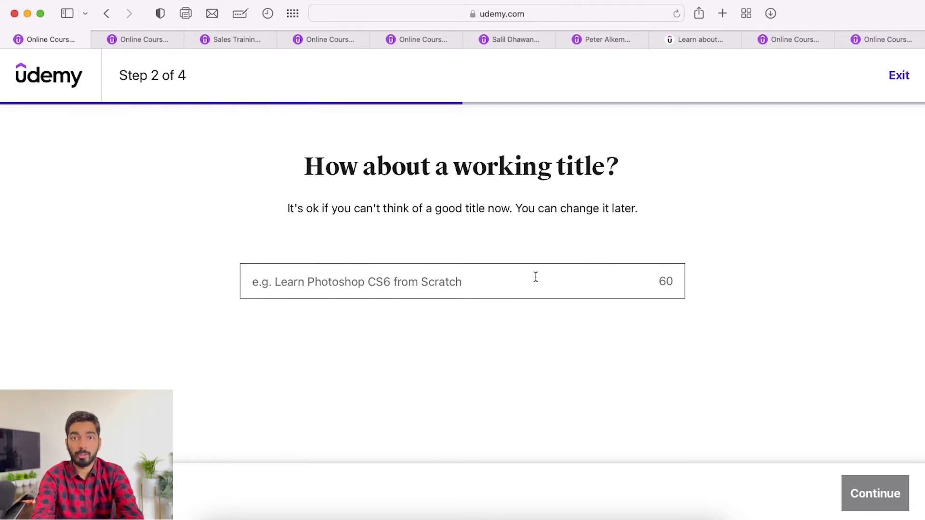
- Enter "YouTube Marketing Course - Learn To Market Your Channel" as the working title of the course
{"action": "type", "text": "Yout"}
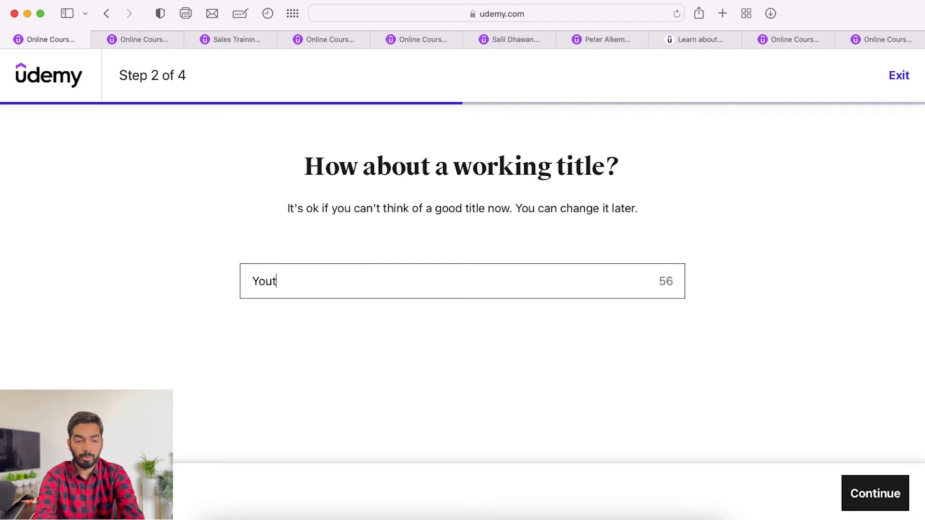
{"action": "key", "text": "BackSpace"}
{"action": "type", "text": "Tu"}
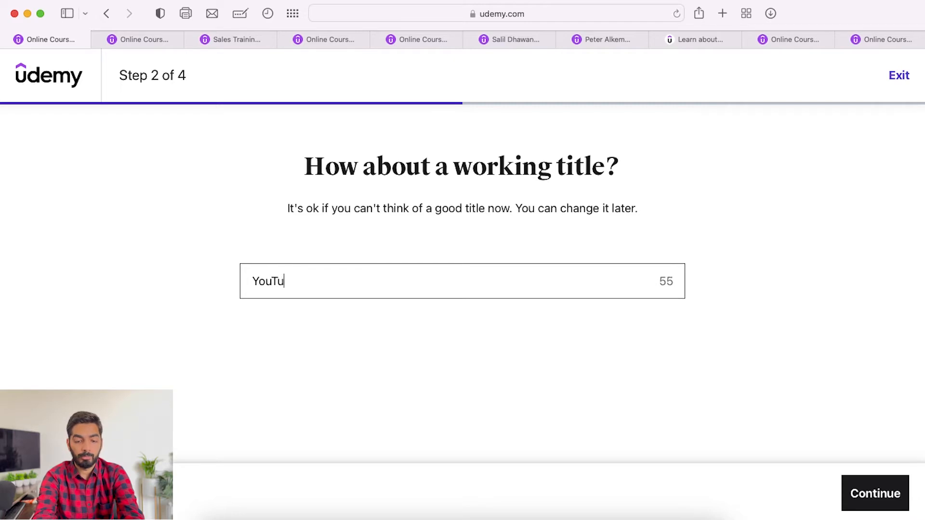
{"action": "type", "text": "be Marketing Course "}
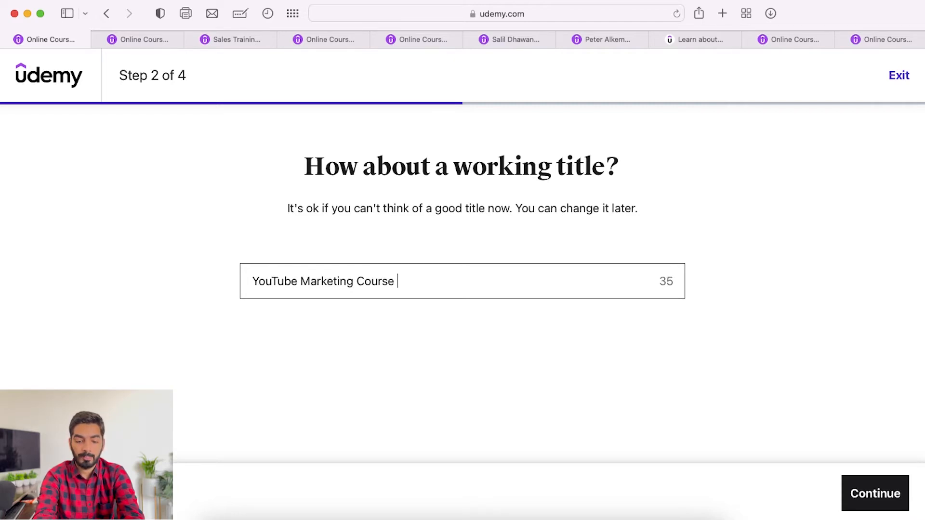
{"action": "type", "text": "_"}
{"action": "key", "text": "BackSpace"}
{"action": "key", "text": "BackSpace"}
{"action": "type", "text": "- Learn To Mar"}
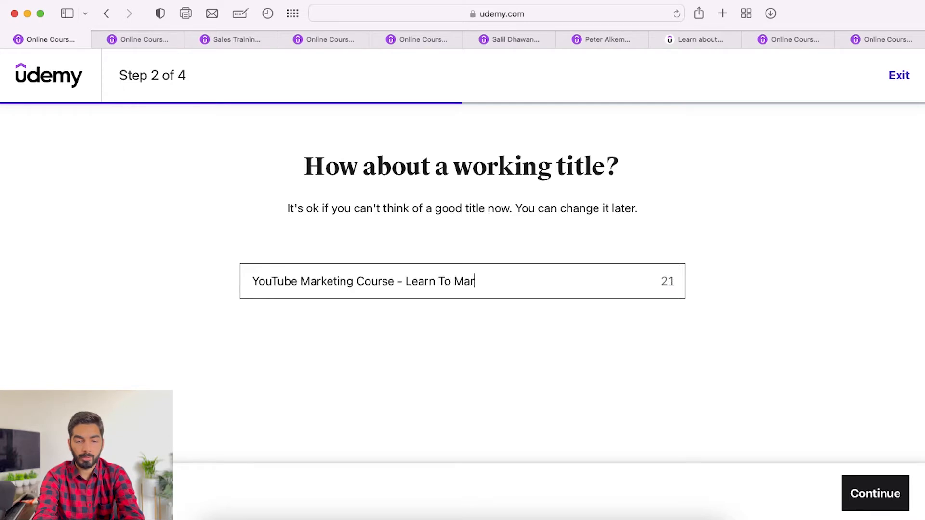
{"action": "type", "text": "ket Your Channel"}
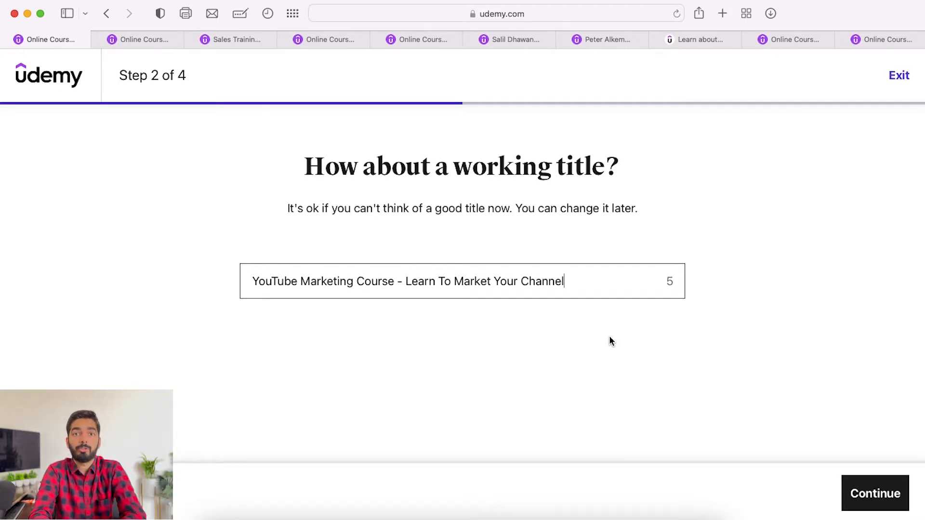
- Accept the working title and choose Marketing as the course category
{"action": "left_click", "coordinate": [875, 492]}
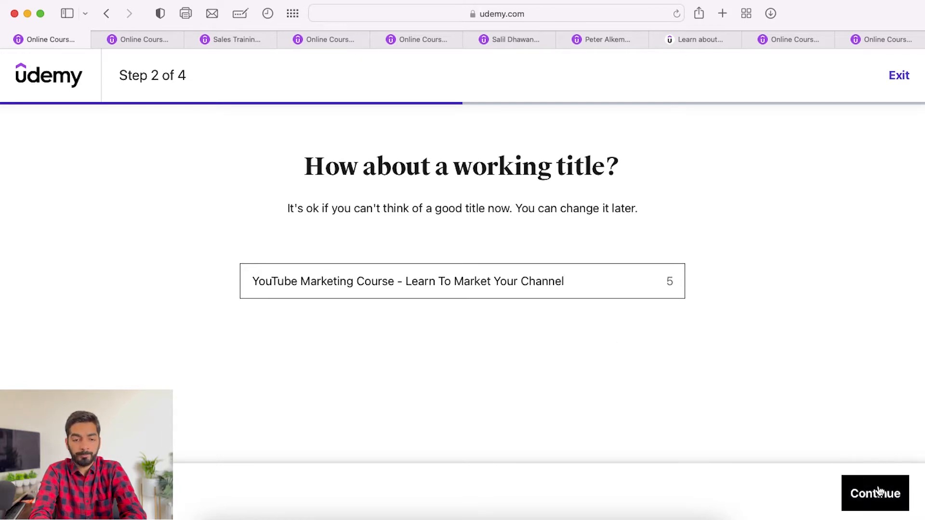
{"action": "left_click", "coordinate": [676, 292]}
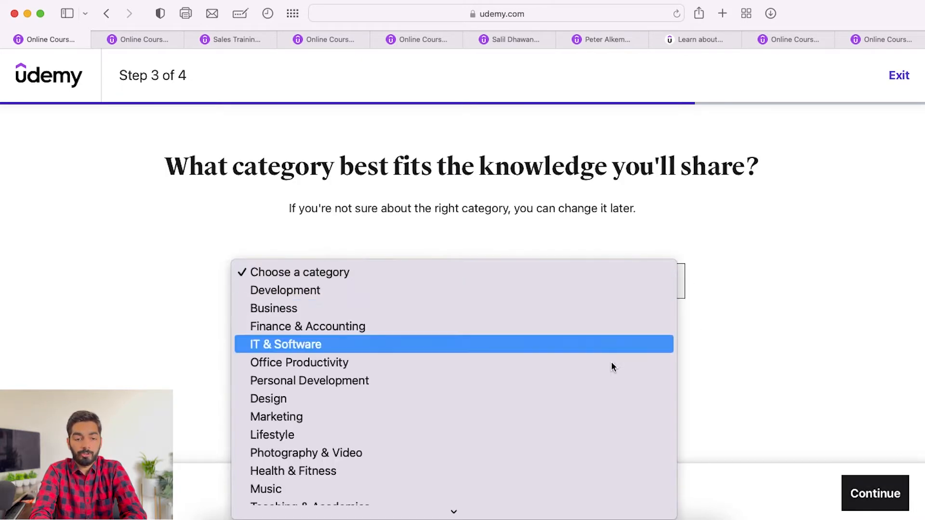
{"action": "scroll", "coordinate": [582, 401], "scroll_direction": "down", "scroll_amount": 1}
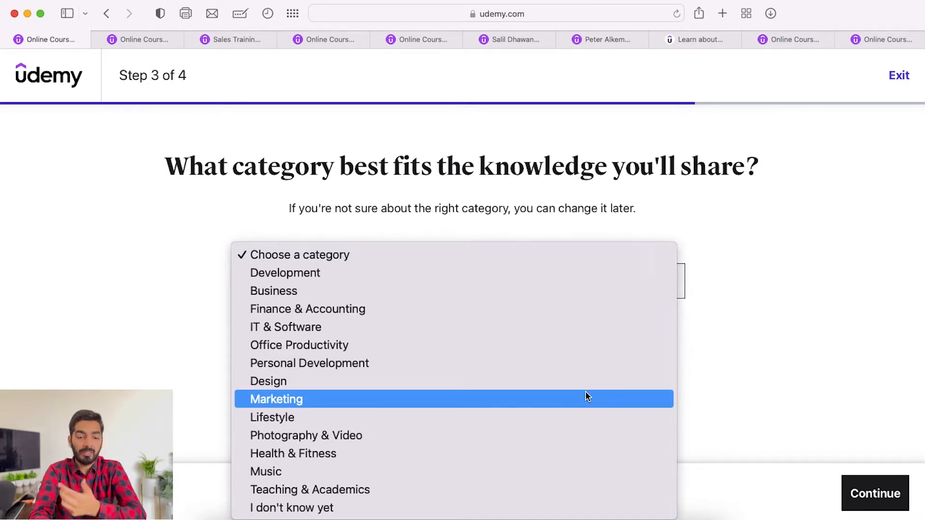
{"action": "left_click", "coordinate": [585, 393]}
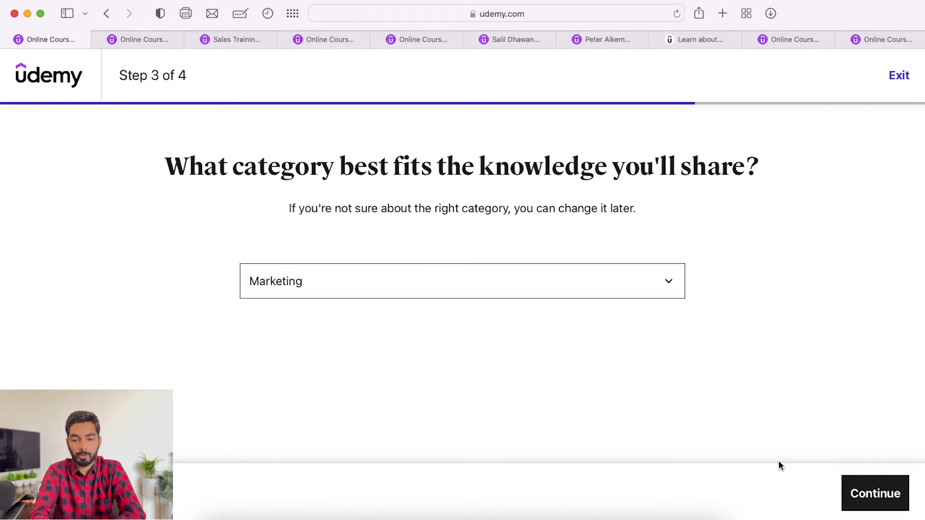
- Continue to the weekly time question, choose "I have lots of flexibility (5+ hours)" and create the course
{"action": "left_click", "coordinate": [853, 500]}
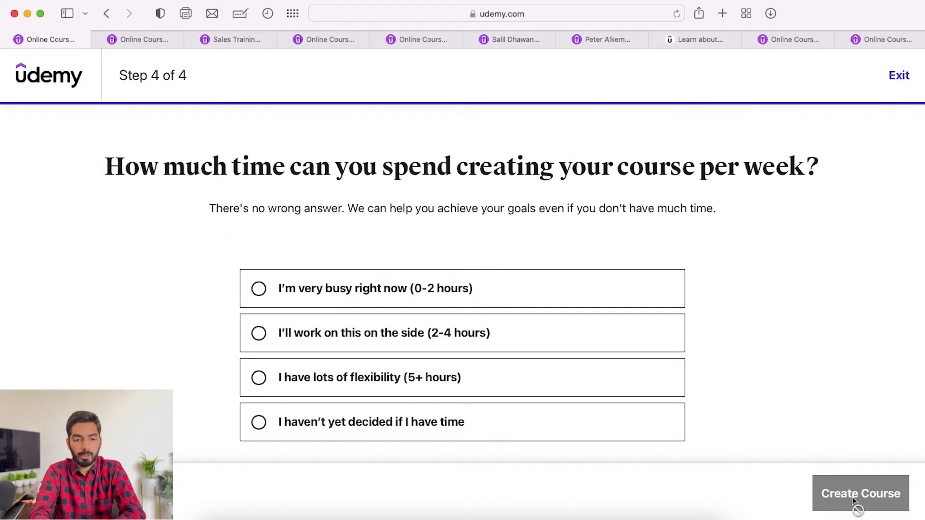
{"action": "left_click", "coordinate": [479, 390]}
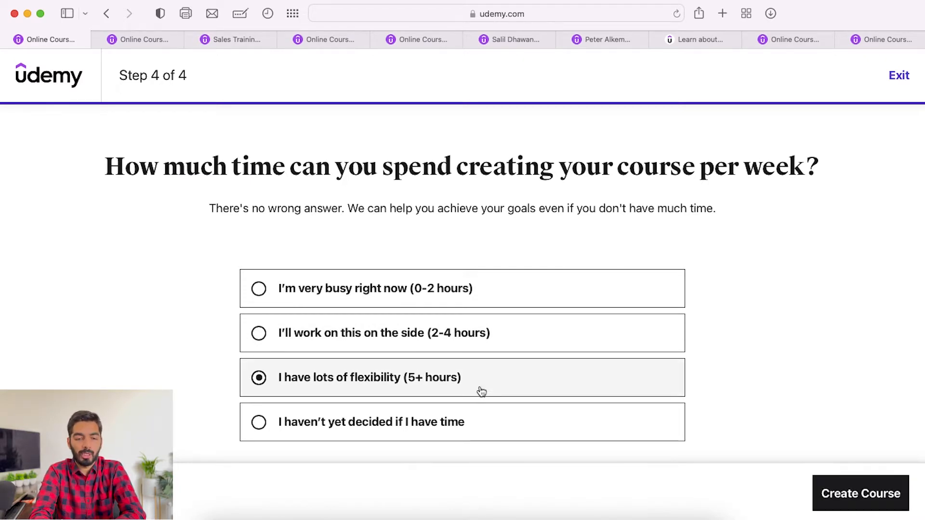
{"action": "left_click", "coordinate": [817, 487]}
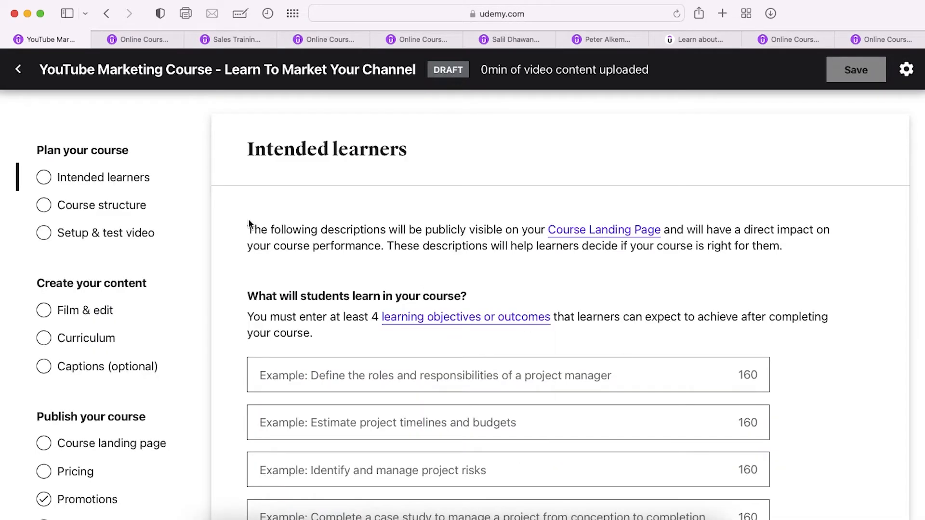
- Look through the new course's planning checklist and the Intended learners question about what students will learn
{"action": "scroll", "coordinate": [249, 224], "scroll_direction": "down", "scroll_amount": 1}
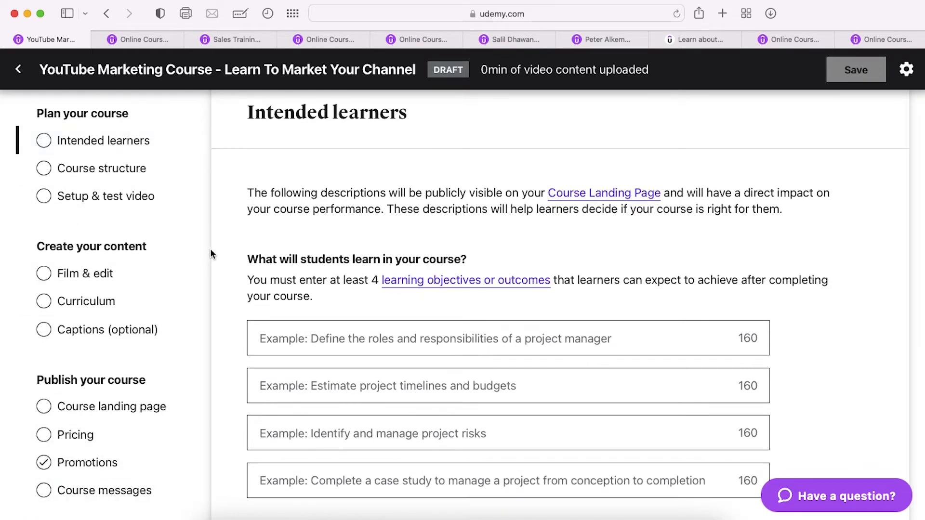
{"action": "scroll", "coordinate": [501, 266], "scroll_direction": "down", "scroll_amount": 2}
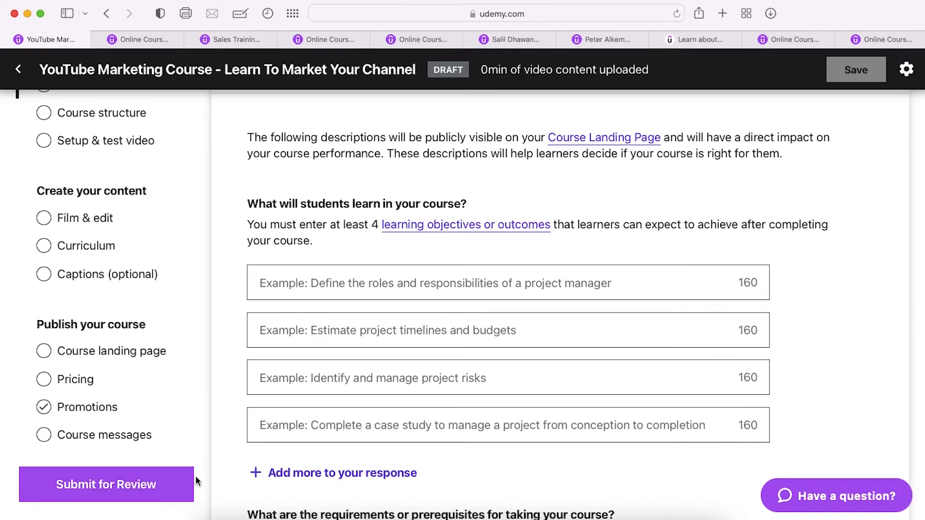
{"action": "scroll", "coordinate": [196, 481], "scroll_direction": "up", "scroll_amount": 3}
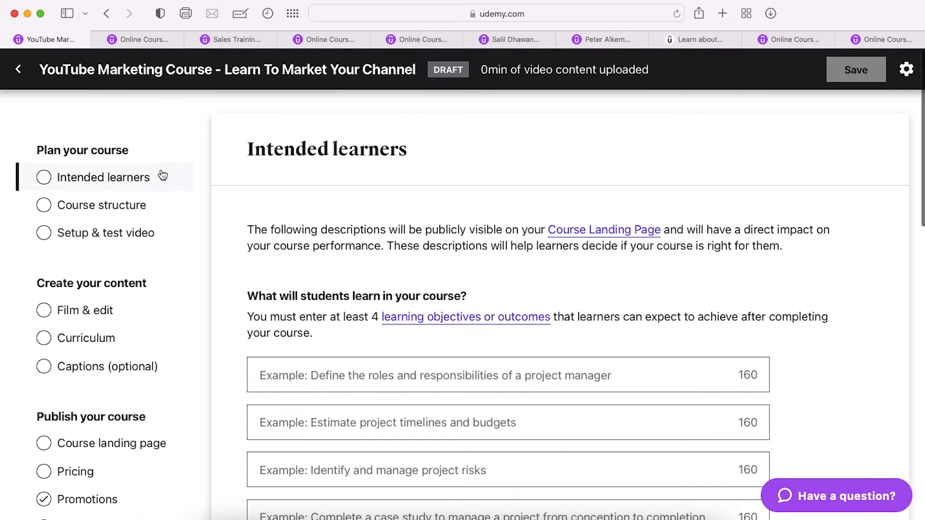
{"action": "scroll", "coordinate": [241, 250], "scroll_direction": "down", "scroll_amount": 4}
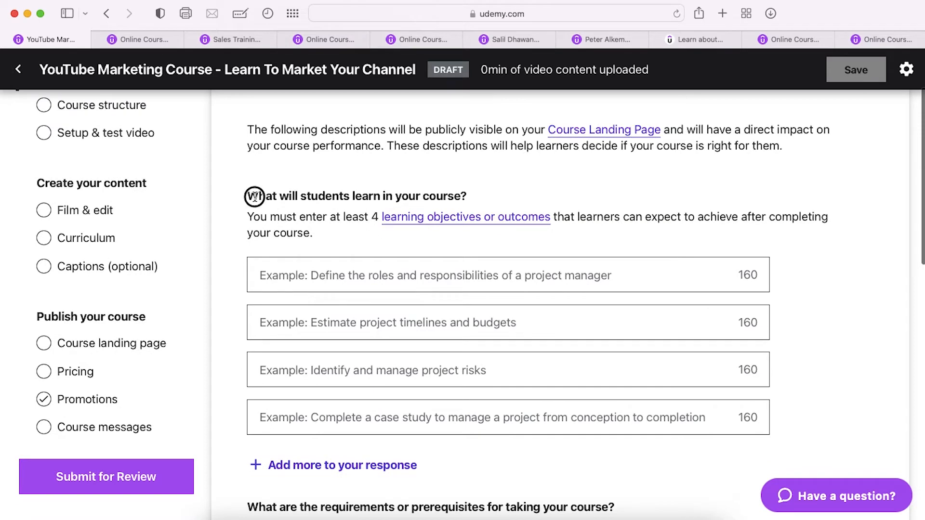
{"action": "left_click_drag", "start_coordinate": [244, 198], "coordinate": [471, 196]}
{"action": "left_click", "coordinate": [323, 177]}
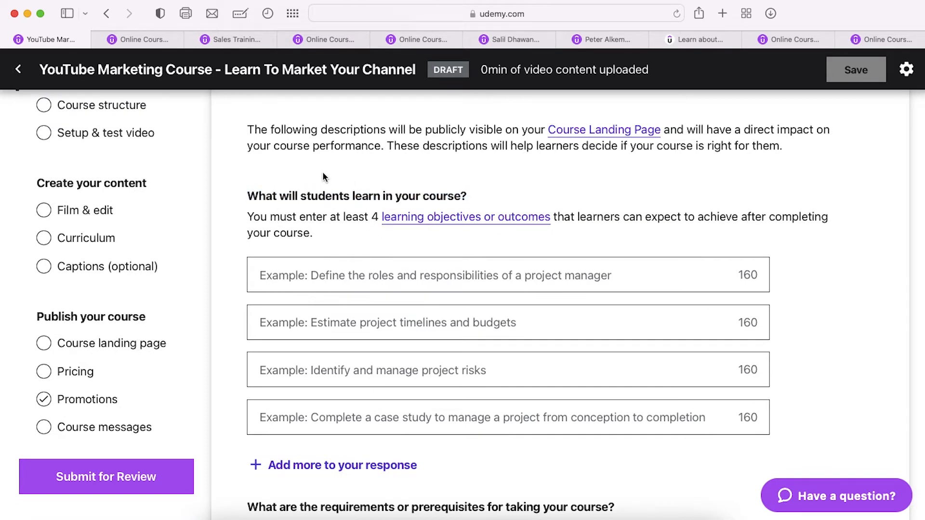
- Open the Sales Training Masterclass course page and examine its title and What you'll learn section as an example
{"action": "left_click", "coordinate": [228, 40]}
{"action": "scroll", "coordinate": [65, 258], "scroll_direction": "down", "scroll_amount": 4}
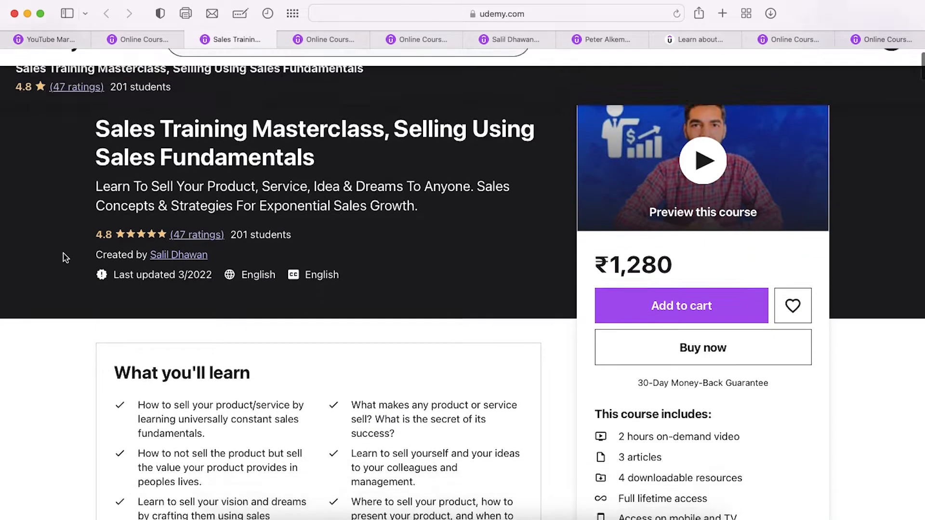
{"action": "scroll", "coordinate": [66, 257], "scroll_direction": "up", "scroll_amount": 2}
{"action": "scroll", "coordinate": [73, 217], "scroll_direction": "up", "scroll_amount": 1}
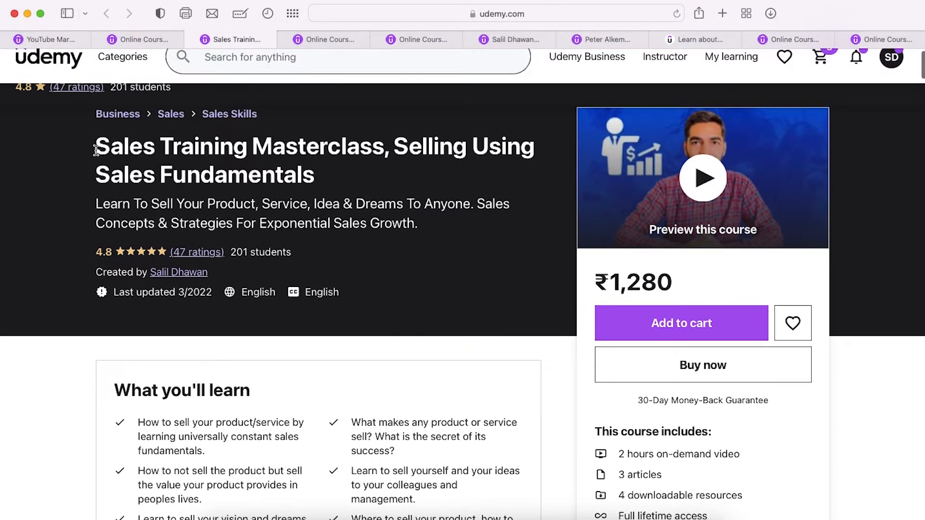
{"action": "left_click_drag", "start_coordinate": [95, 145], "coordinate": [320, 185]}
{"action": "left_click", "coordinate": [320, 185]}
{"action": "scroll", "coordinate": [72, 365], "scroll_direction": "down", "scroll_amount": 5}
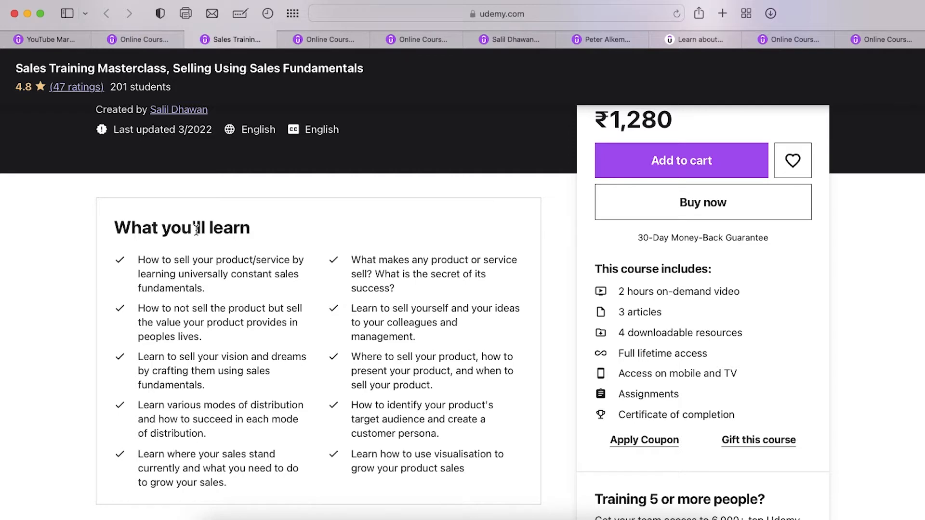
- Place the Sales Training Masterclass page directly beside the draft course among the open pages and return to the draft
{"action": "left_click", "coordinate": [69, 35]}
{"action": "left_click_drag", "start_coordinate": [207, 40], "coordinate": [159, 40]}
{"action": "left_click", "coordinate": [49, 39]}
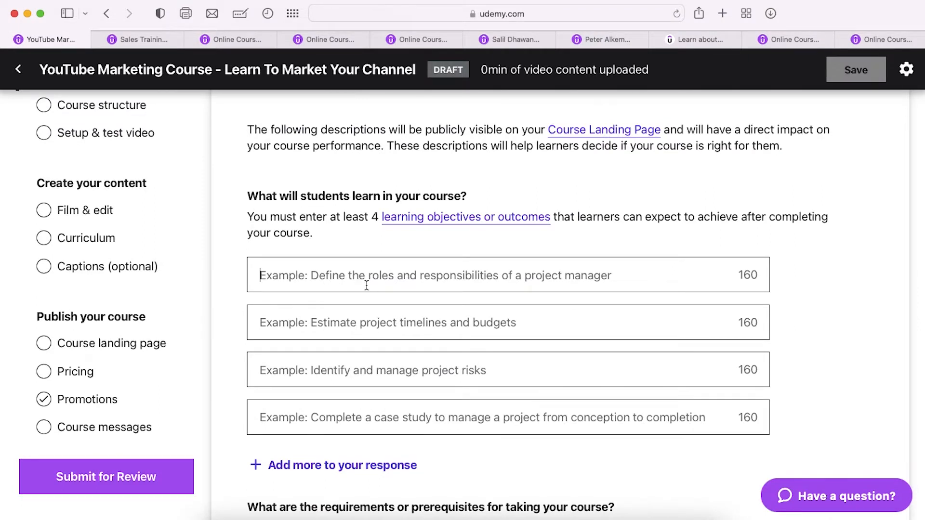
- Enter "They will learn to market their channel" as the first learning objective
{"action": "type", "text": "They "}
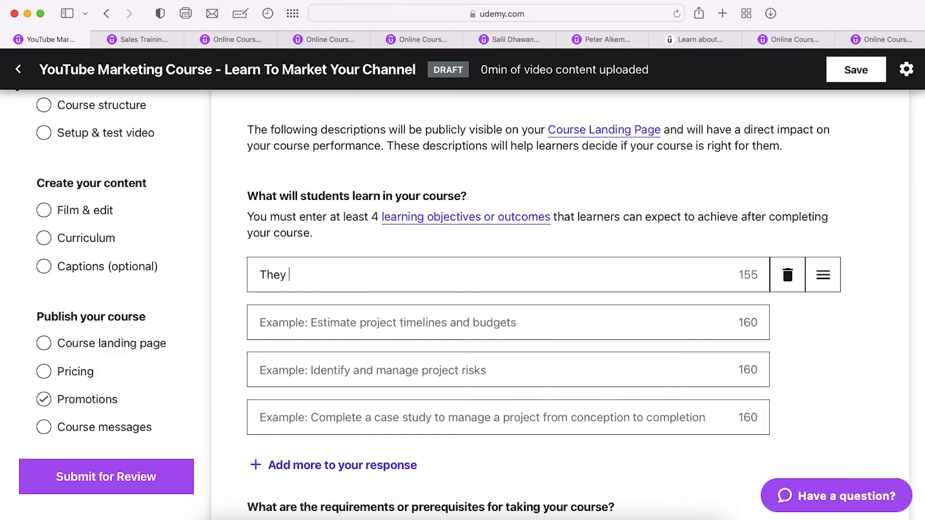
{"action": "type", "text": "will learn to ma"}
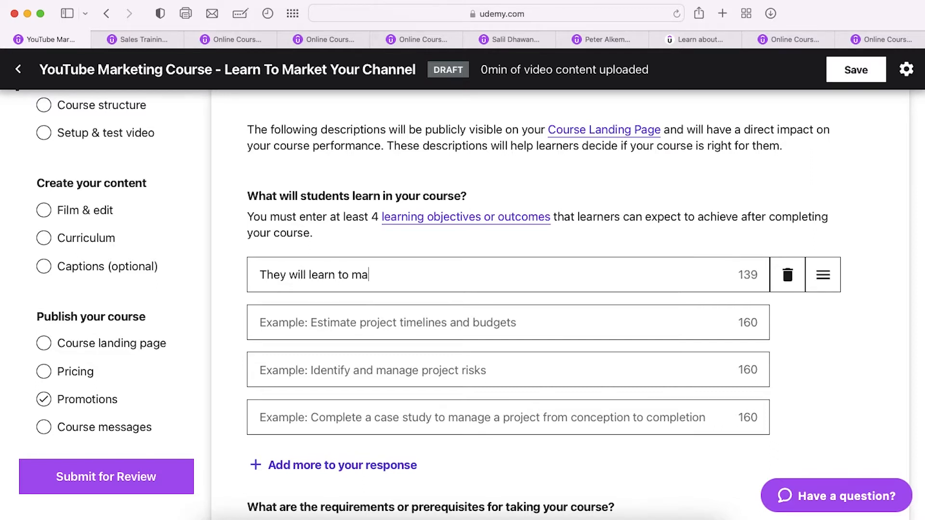
{"action": "type", "text": "rket their channel"}
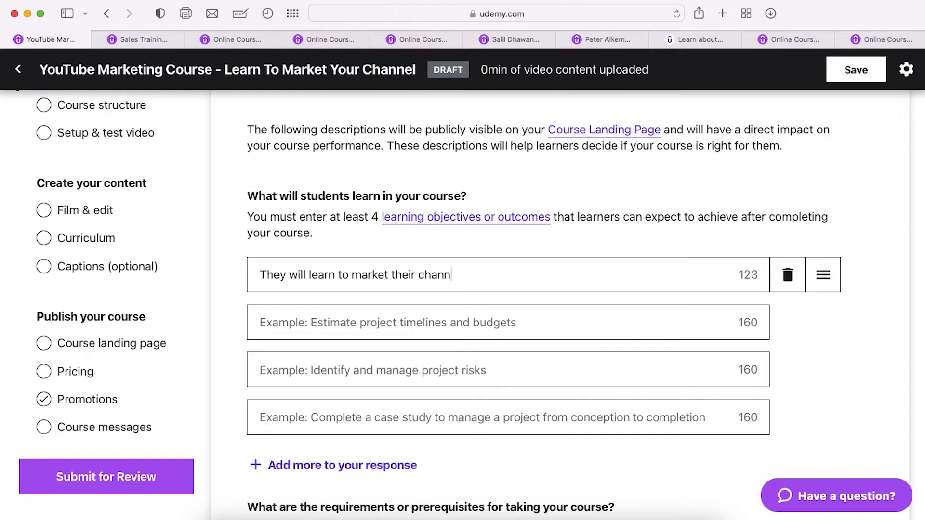
- Enter "Learn tricks to grow and monetise" as the second learning objective
{"action": "key", "text": "Tab"}
{"action": "type", "text": "TH"}
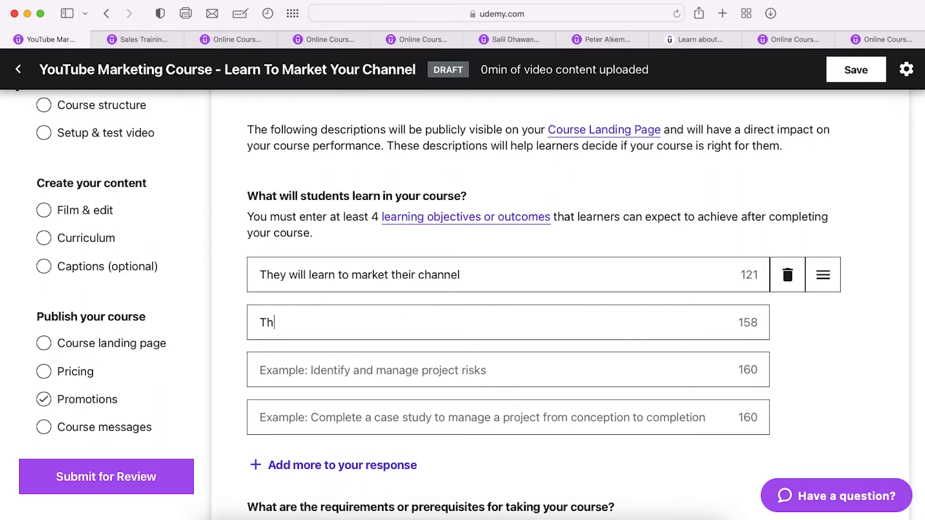
{"action": "key", "text": "BackSpace"}
{"action": "key", "text": "BackSpace"}
{"action": "type", "text": "Learn tricks to grow and mot"}
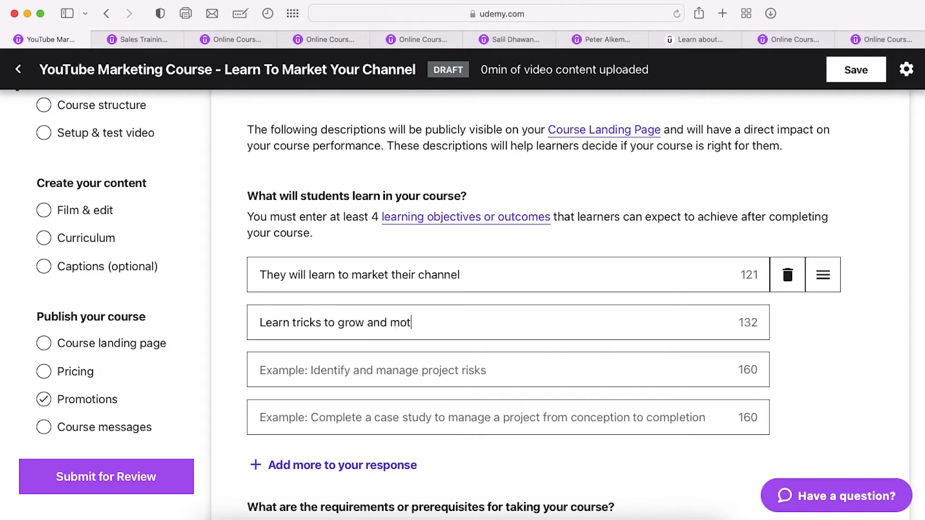
{"action": "type", "text": "etise"}
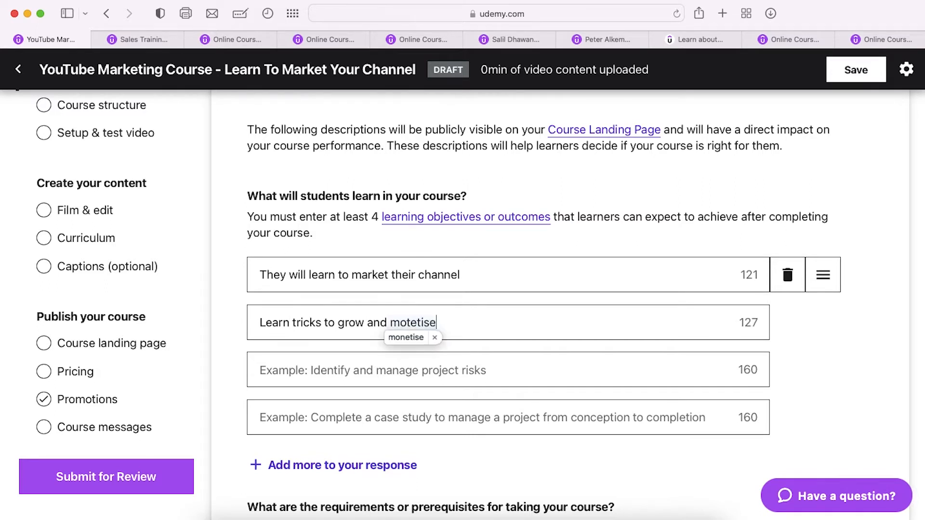
- Enter "They will learn to script, edit and upload videos" as the third learning objective
{"action": "key", "text": "Tab"}
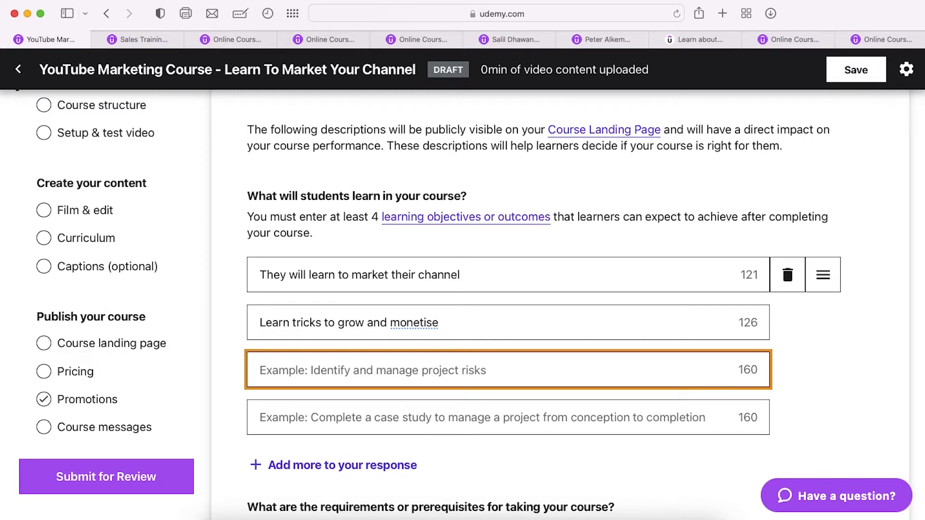
{"action": "type", "text": "They wil"}
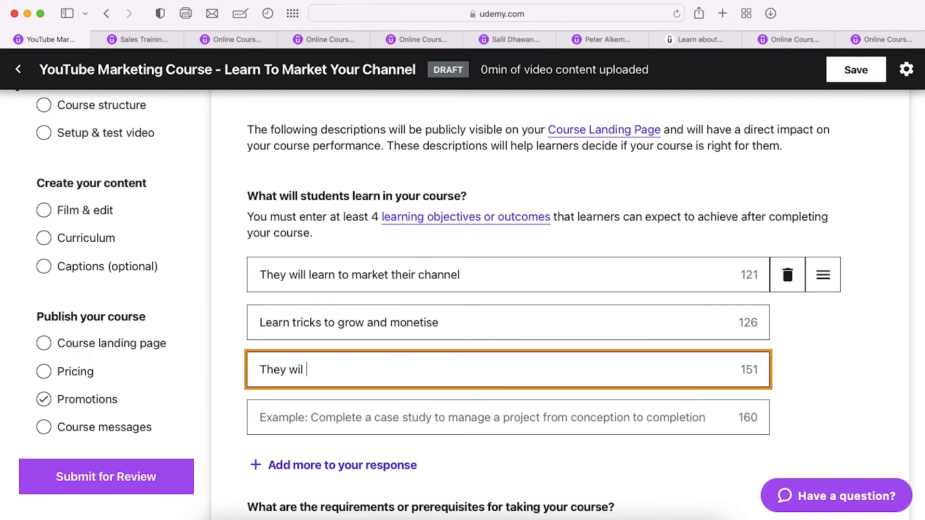
{"action": "key", "text": "BackSpace"}
{"action": "type", "text": "l learn to scrip"}
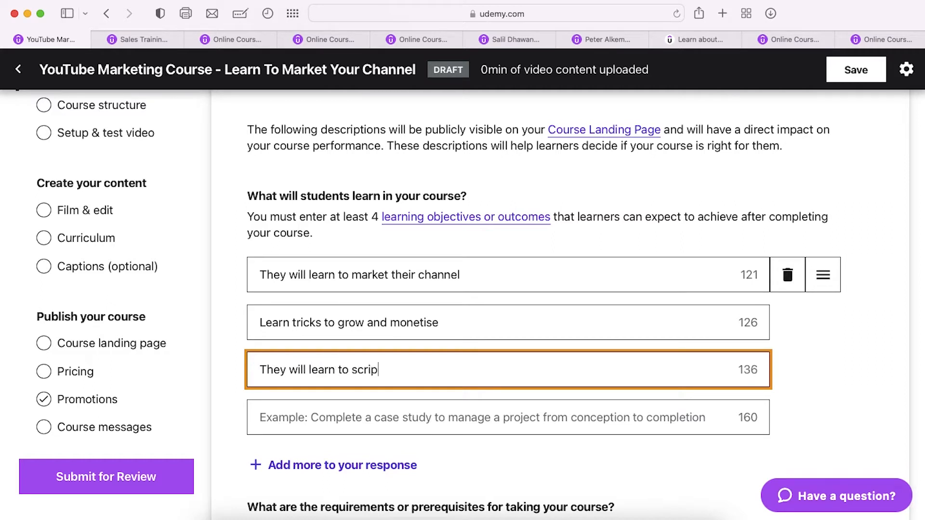
{"action": "type", "text": "t, edit and upl"}
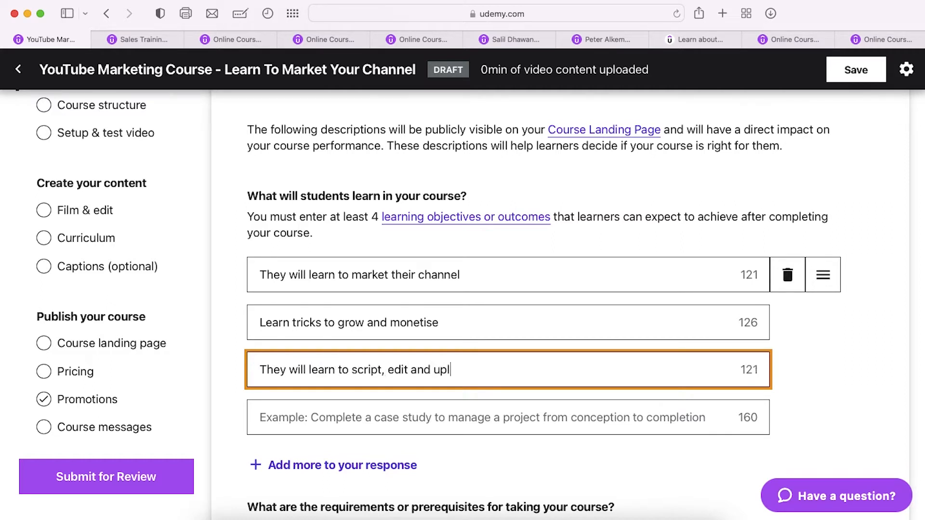
{"action": "type", "text": "oad videos"}
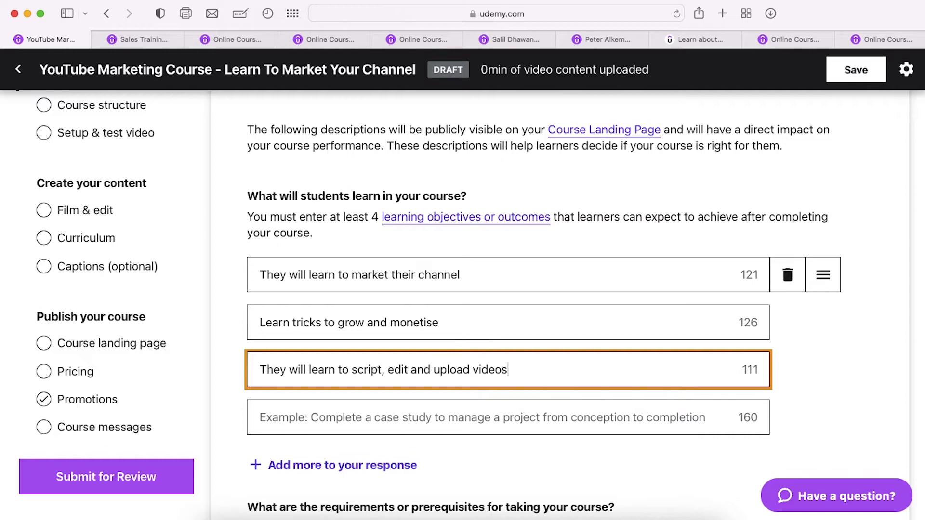
- Enter "How to collaborate with other YouTubers" as the fourth learning objective
{"action": "key", "text": "Tab"}
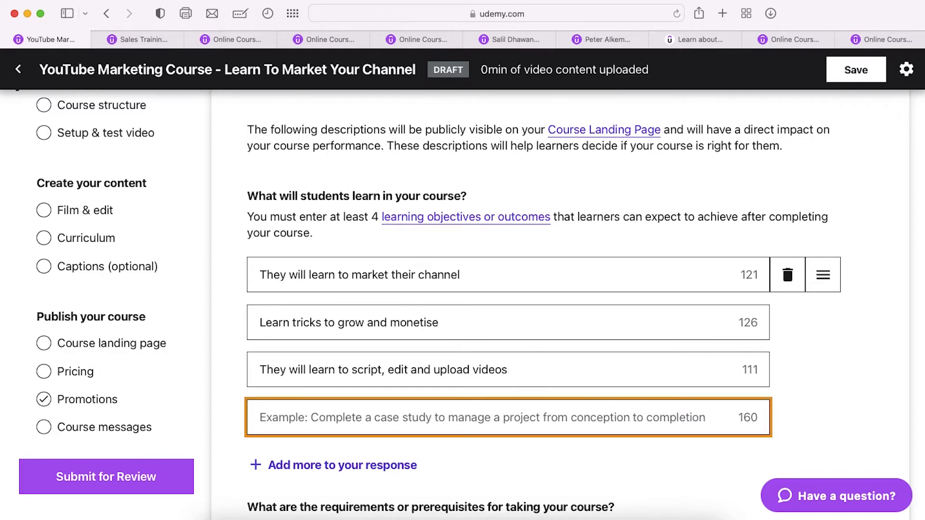
{"action": "type", "text": "How t"}
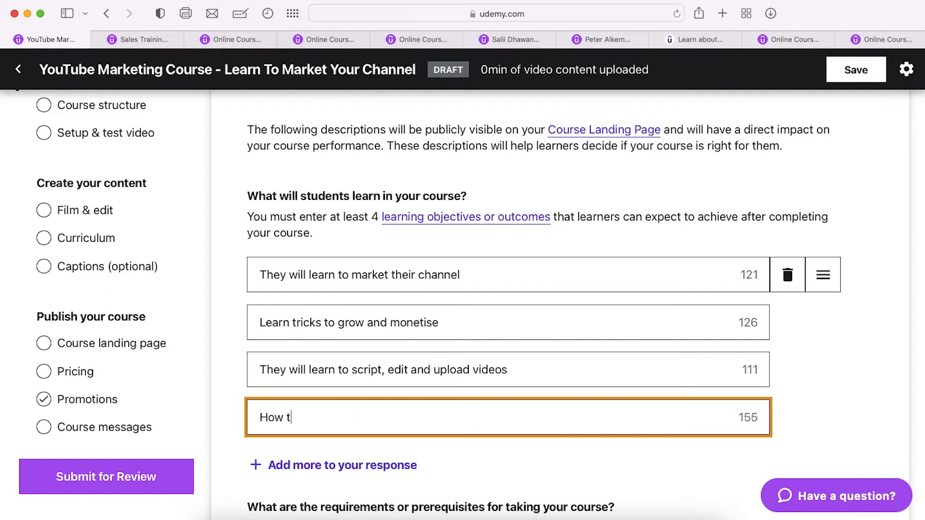
{"action": "type", "text": "o collaboar"}
{"action": "key", "text": "BackSpace"}
{"action": "key", "text": "BackSpace"}
{"action": "type", "text": "rate with "}
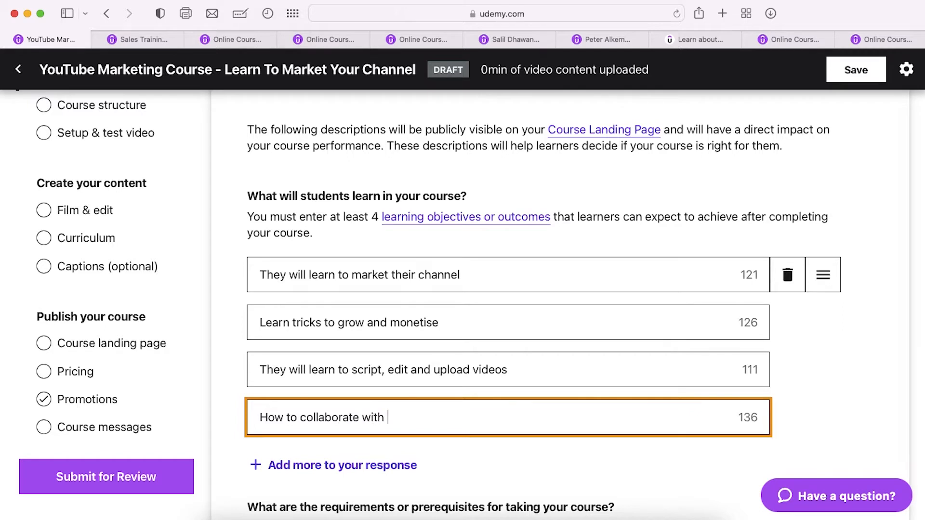
{"action": "type", "text": "other You"}
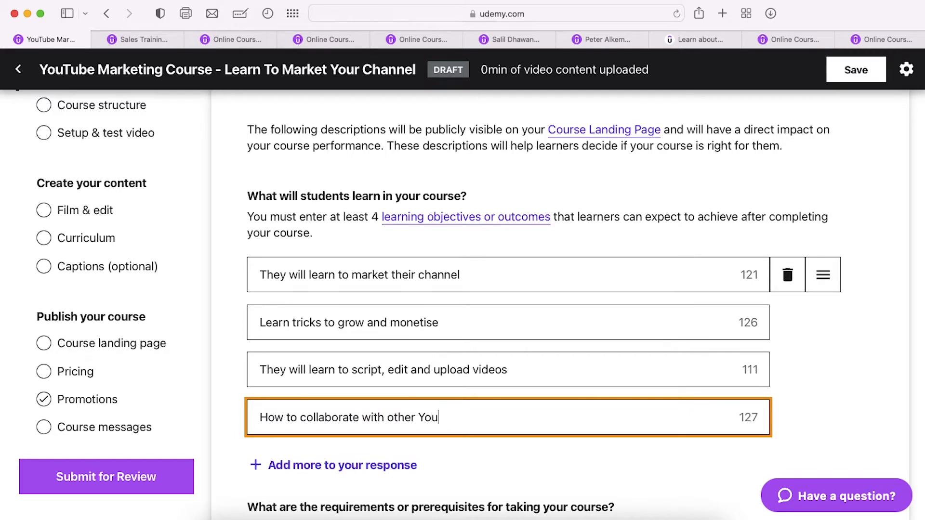
{"action": "type", "text": "tubers"}
- Enter "Must have started a YouTube channel." as the course's requirement
{"action": "scroll", "coordinate": [259, 235], "scroll_direction": "down", "scroll_amount": 1}
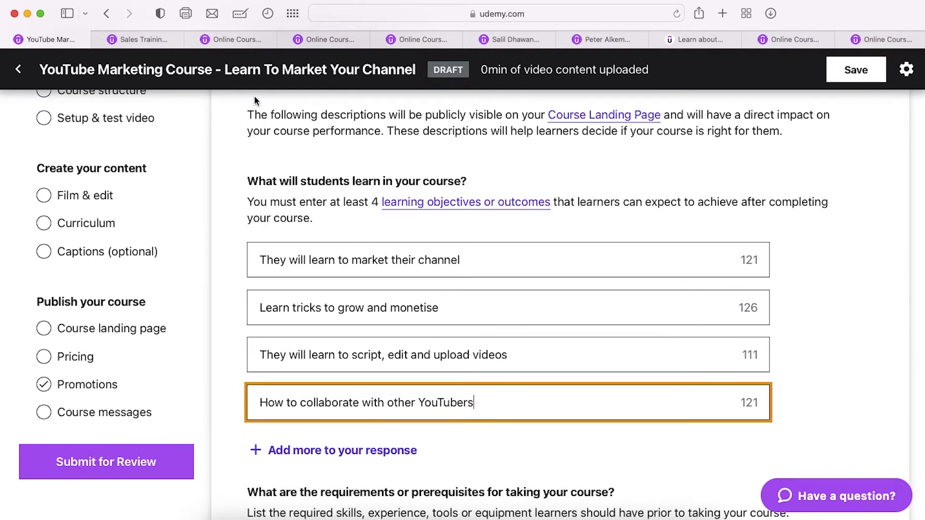
{"action": "scroll", "coordinate": [254, 101], "scroll_direction": "down", "scroll_amount": 5}
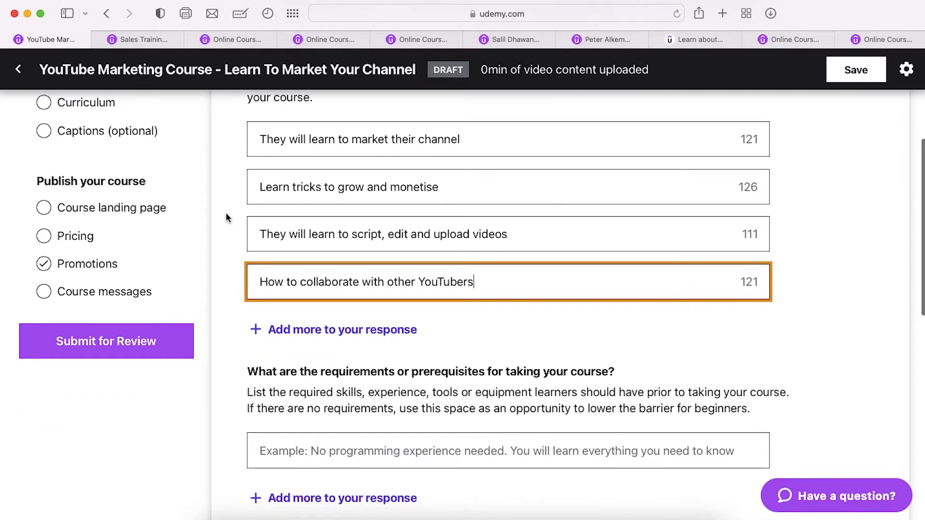
{"action": "scroll", "coordinate": [229, 216], "scroll_direction": "down", "scroll_amount": 3}
{"action": "scroll", "coordinate": [228, 217], "scroll_direction": "down", "scroll_amount": 2}
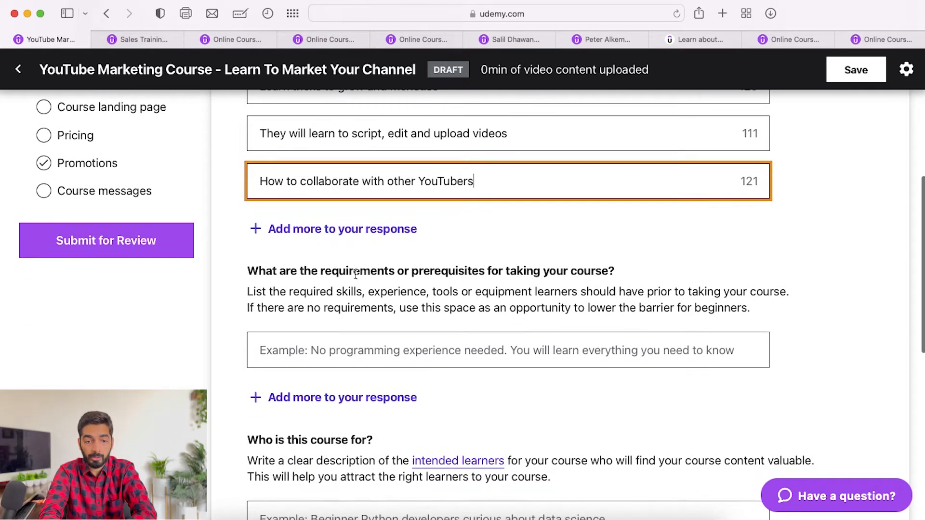
{"action": "scroll", "coordinate": [412, 274], "scroll_direction": "down", "scroll_amount": 1}
{"action": "left_click", "coordinate": [373, 332]}
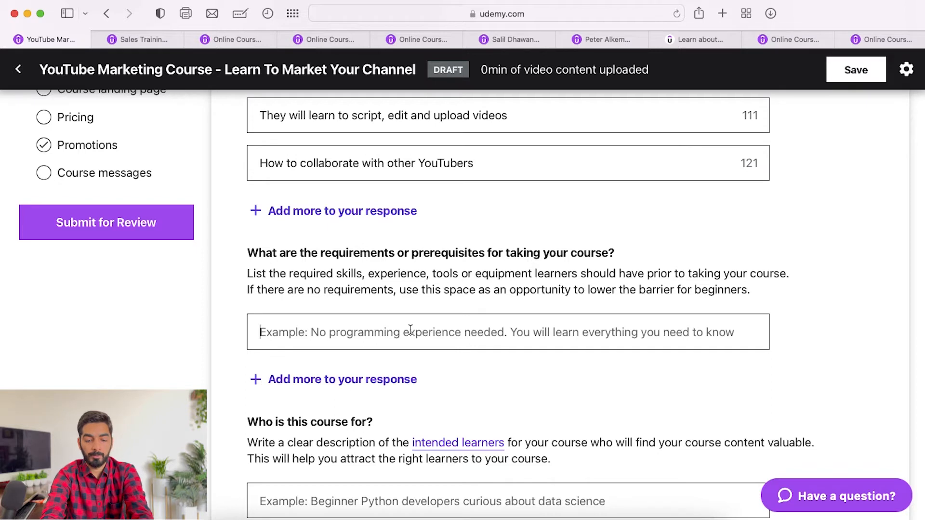
{"action": "type", "text": "Must bh"}
{"action": "key", "text": "BackSpace"}
{"action": "key", "text": "BackSpace"}
{"action": "type", "text": "ha"}
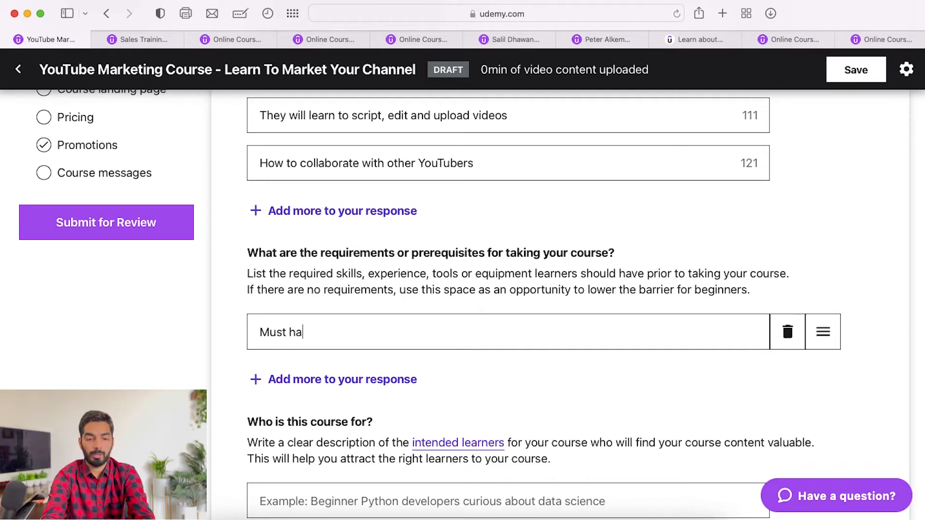
{"action": "type", "text": "ve started a You"}
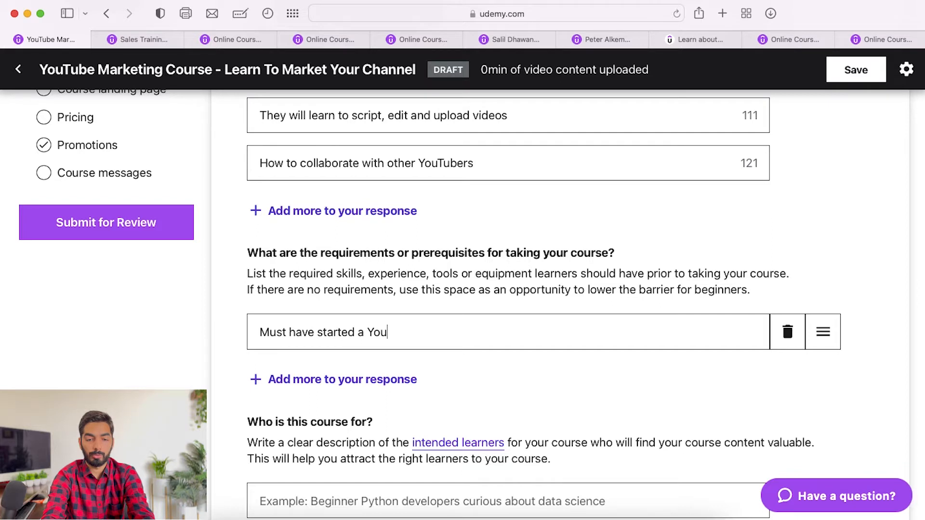
{"action": "key", "text": "BackSpace"}
{"action": "type", "text": "u"}
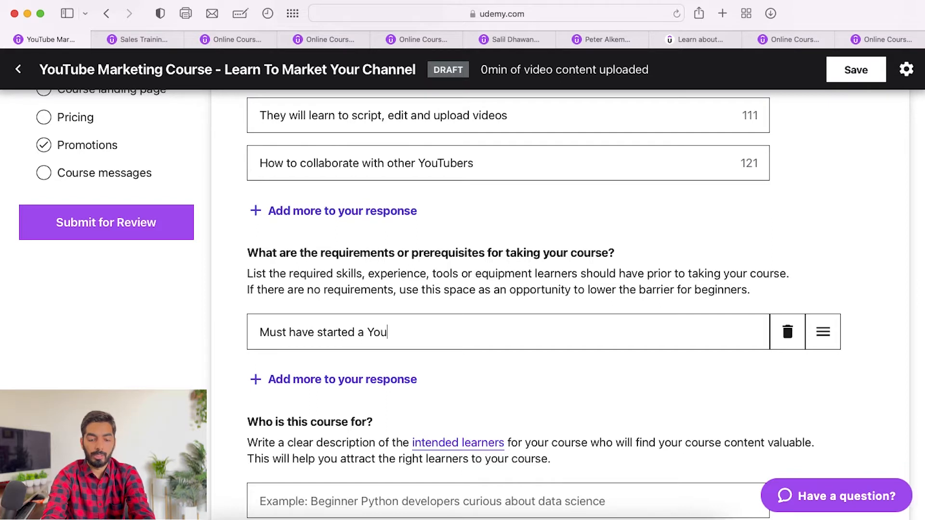
{"action": "type", "text": "Tube chanee"}
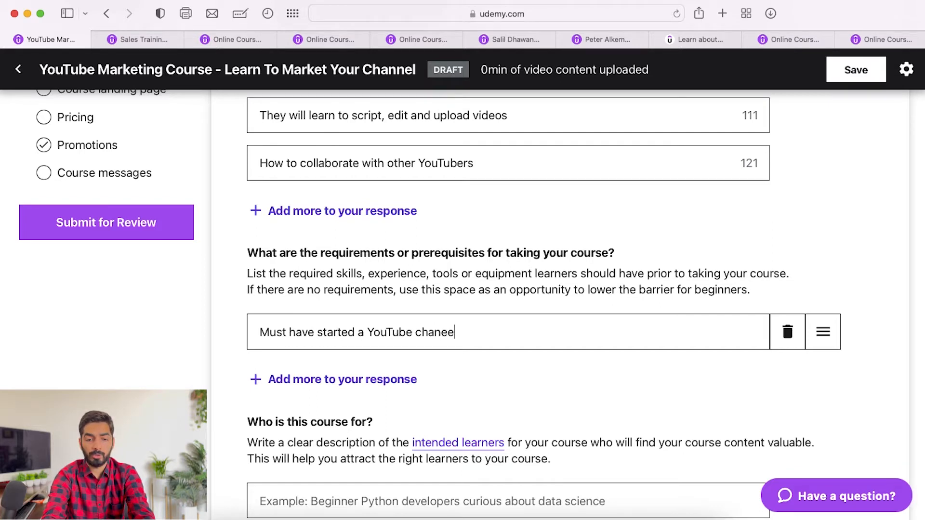
{"action": "key", "text": "BackSpace"}
{"action": "key", "text": "BackSpace"}
{"action": "type", "text": "nel."}
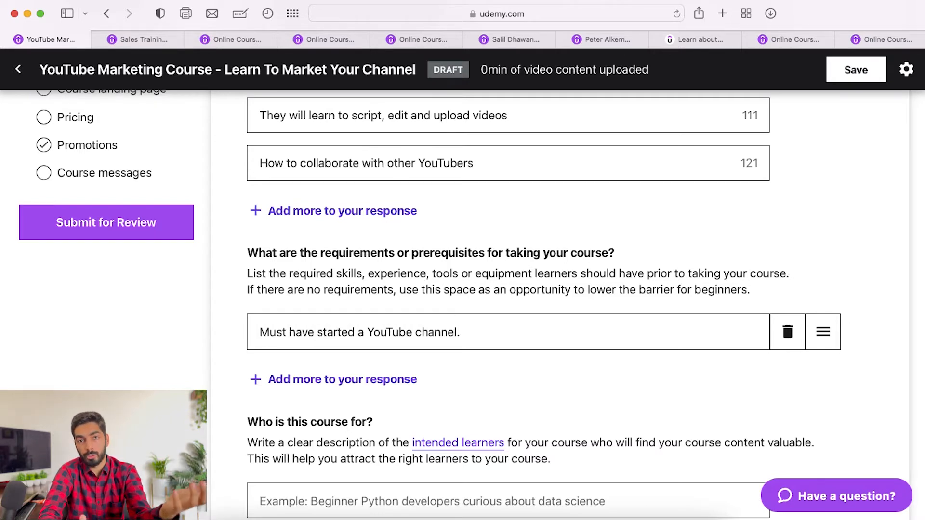
- Describe who the course is for as "YouTubers who want to grow their channel"
{"action": "scroll", "coordinate": [165, 169], "scroll_direction": "up", "scroll_amount": 1}
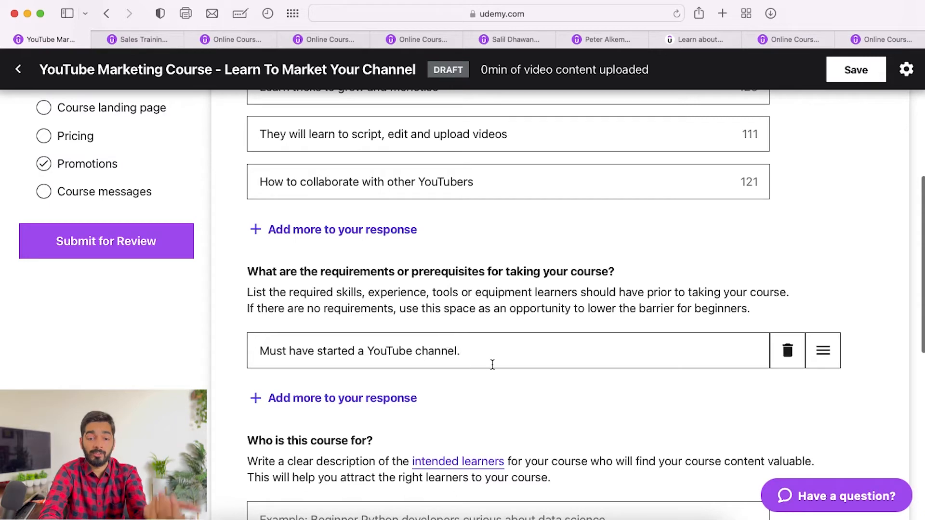
{"action": "scroll", "coordinate": [494, 359], "scroll_direction": "down", "scroll_amount": 3}
{"action": "scroll", "coordinate": [494, 359], "scroll_direction": "down", "scroll_amount": 2}
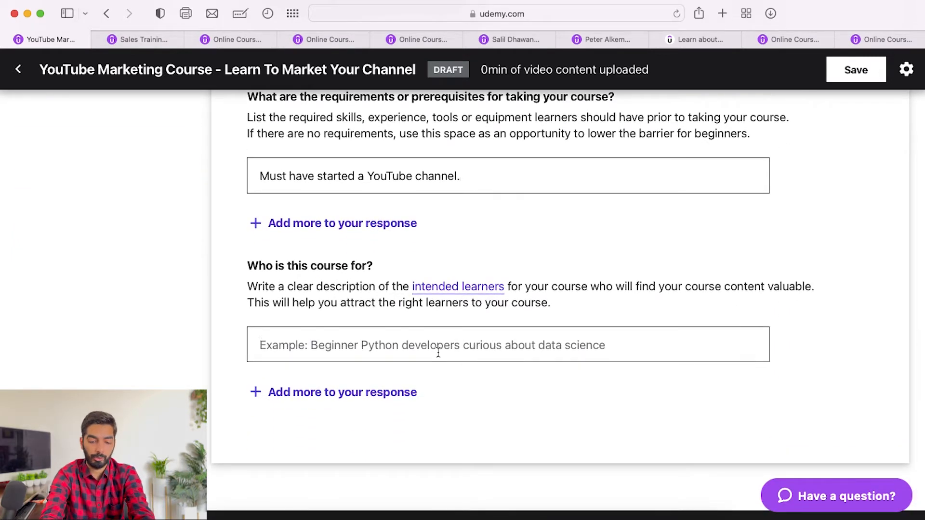
{"action": "type", "text": "YouTubers who want to grow their cha"}
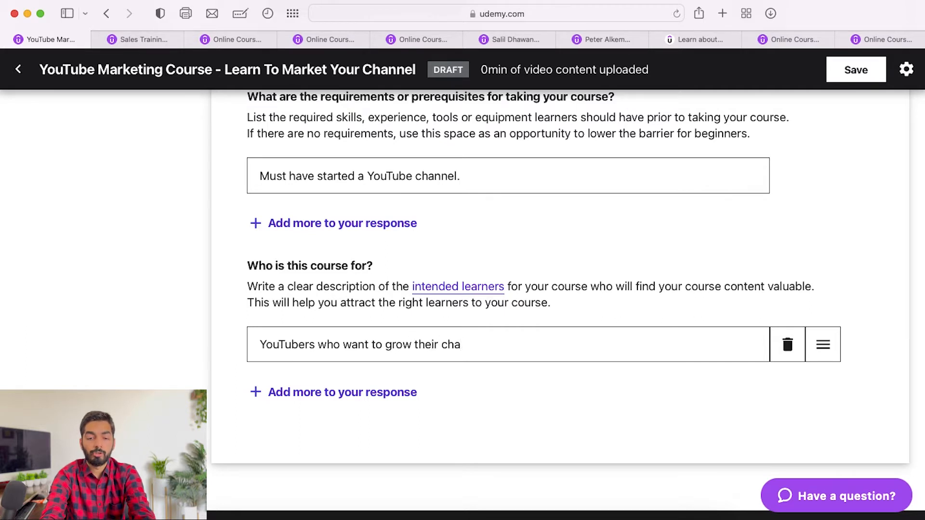
{"action": "type", "text": "nnel"}
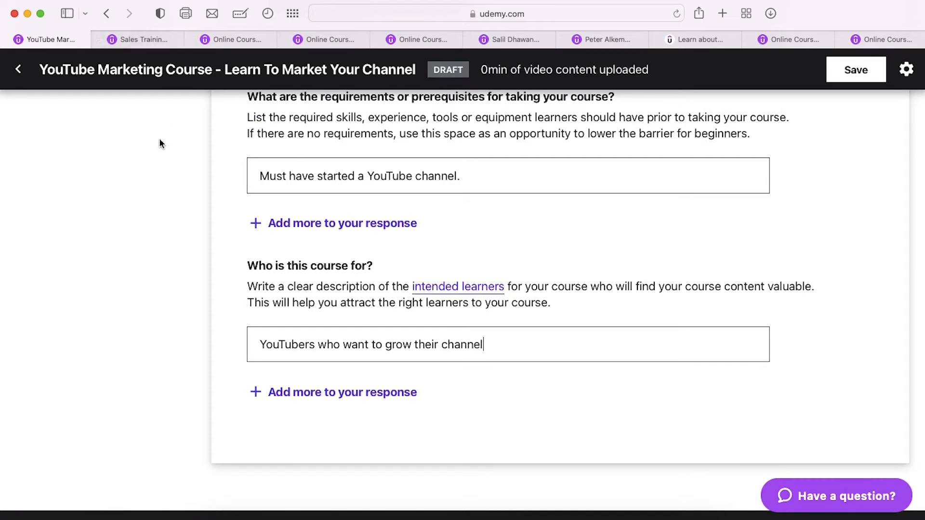
- Examine the Requirements section of the Sales Training Masterclass page and compare it with the draft course's requirements question
{"action": "scroll", "coordinate": [159, 138], "scroll_direction": "up", "scroll_amount": 2}
{"action": "left_click", "coordinate": [130, 43]}
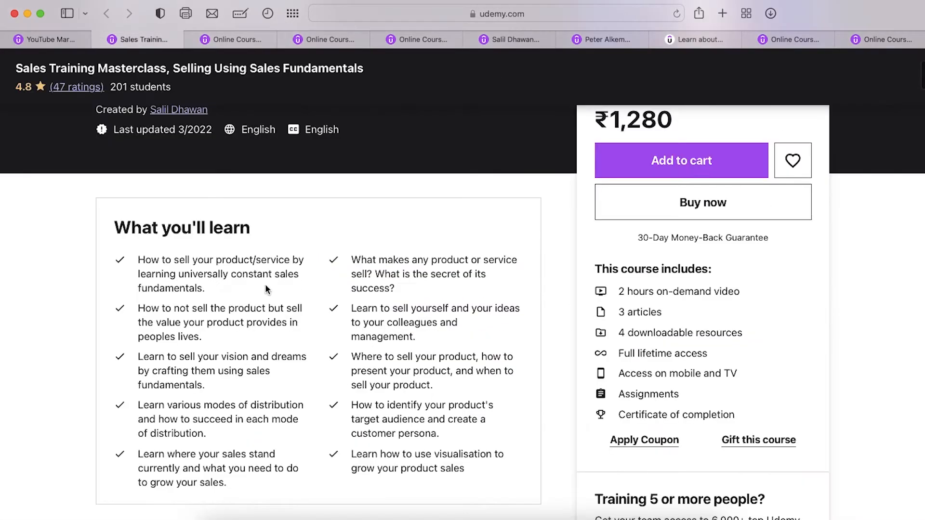
{"action": "scroll", "coordinate": [266, 287], "scroll_direction": "down", "scroll_amount": 10}
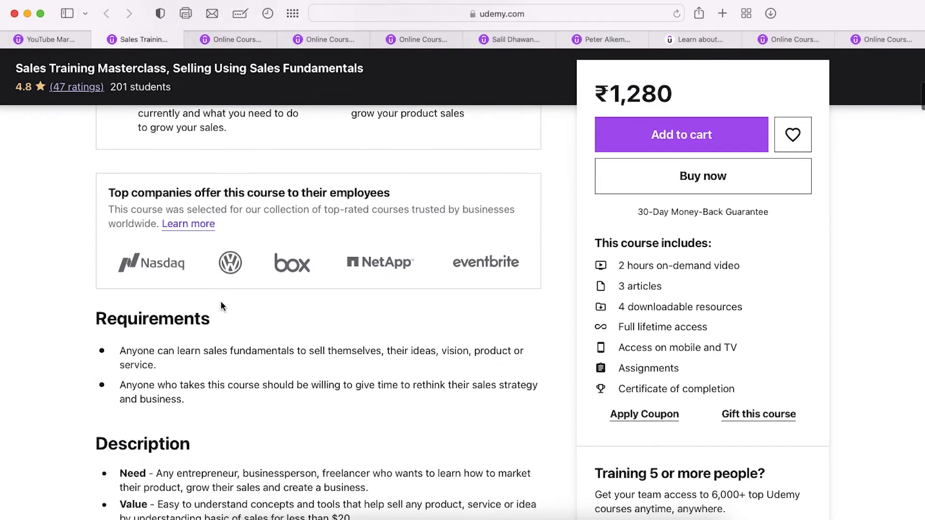
{"action": "scroll", "coordinate": [222, 305], "scroll_direction": "down", "scroll_amount": 3}
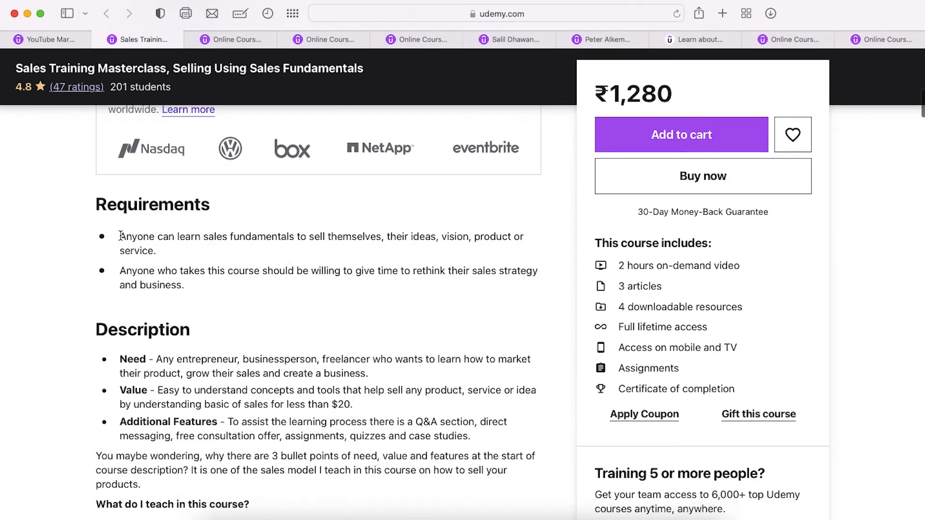
{"action": "left_click_drag", "start_coordinate": [121, 236], "coordinate": [433, 239]}
{"action": "left_click", "coordinate": [236, 258]}
{"action": "left_click", "coordinate": [43, 39]}
{"action": "left_click_drag", "start_coordinate": [296, 144], "coordinate": [412, 150]}
{"action": "left_click", "coordinate": [412, 149]}
{"action": "left_click", "coordinate": [121, 41]}
{"action": "scroll", "coordinate": [221, 272], "scroll_direction": "down", "scroll_amount": 1}
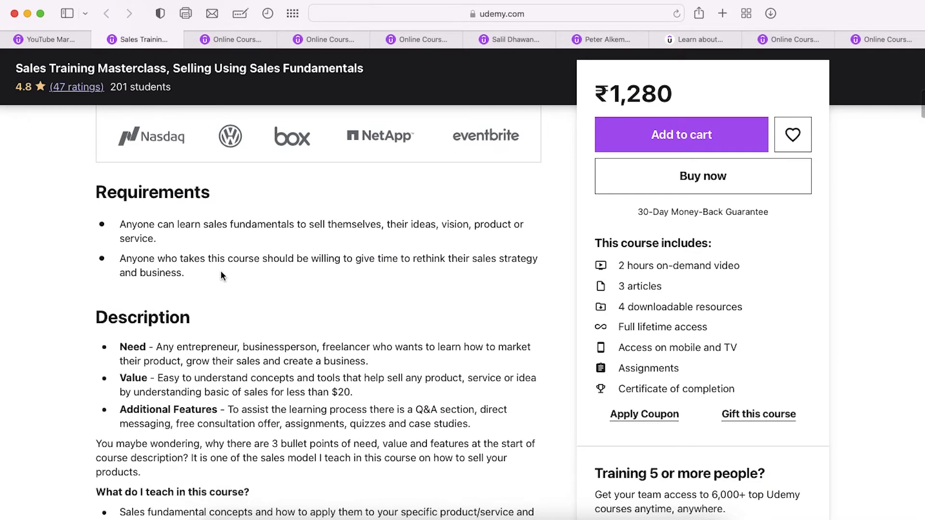
{"action": "scroll", "coordinate": [221, 276], "scroll_direction": "down", "scroll_amount": 1}
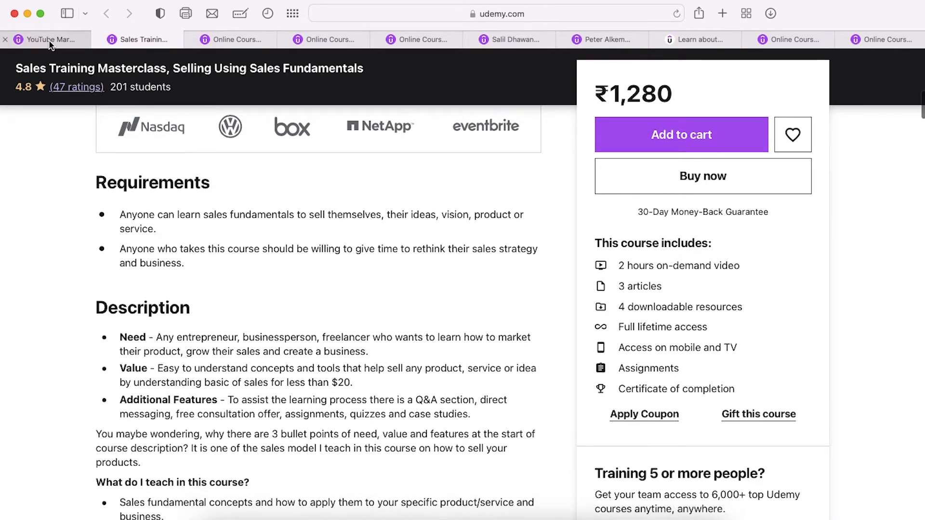
- Compare the draft's target audience question with the "Who this course is for" section of the Sales Training Masterclass, and collapse the example's description
{"action": "left_click", "coordinate": [36, 39]}
{"action": "left_click_drag", "start_coordinate": [248, 312], "coordinate": [364, 329]}
{"action": "left_click", "coordinate": [365, 329]}
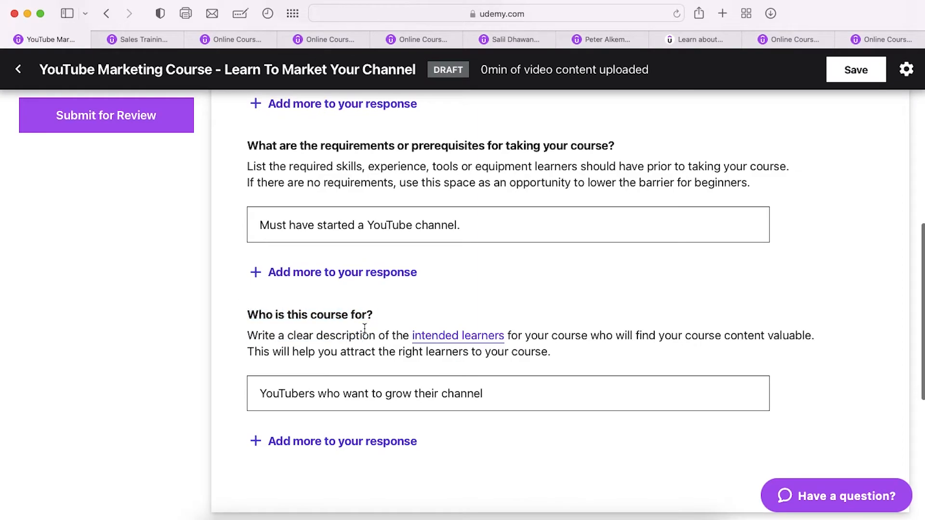
{"action": "left_click", "coordinate": [143, 39]}
{"action": "scroll", "coordinate": [242, 236], "scroll_direction": "down", "scroll_amount": 10}
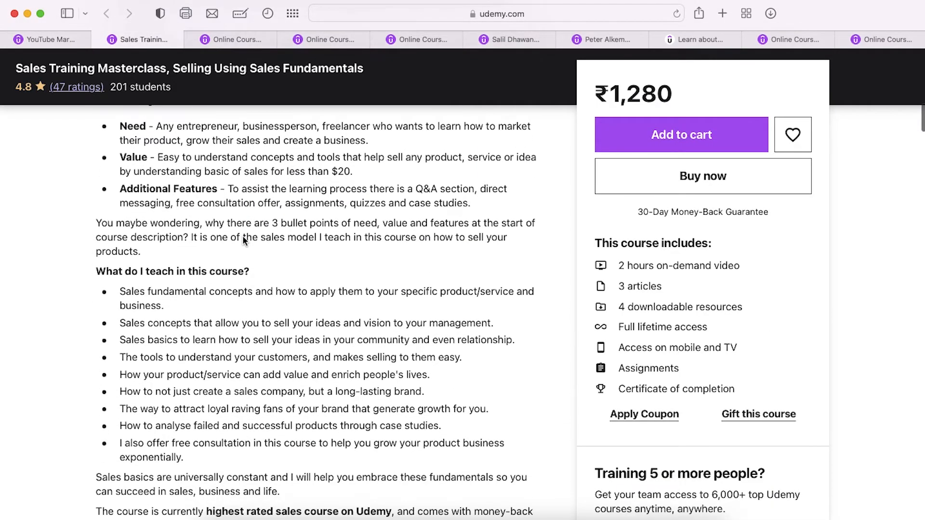
{"action": "scroll", "coordinate": [243, 236], "scroll_direction": "down", "scroll_amount": 15}
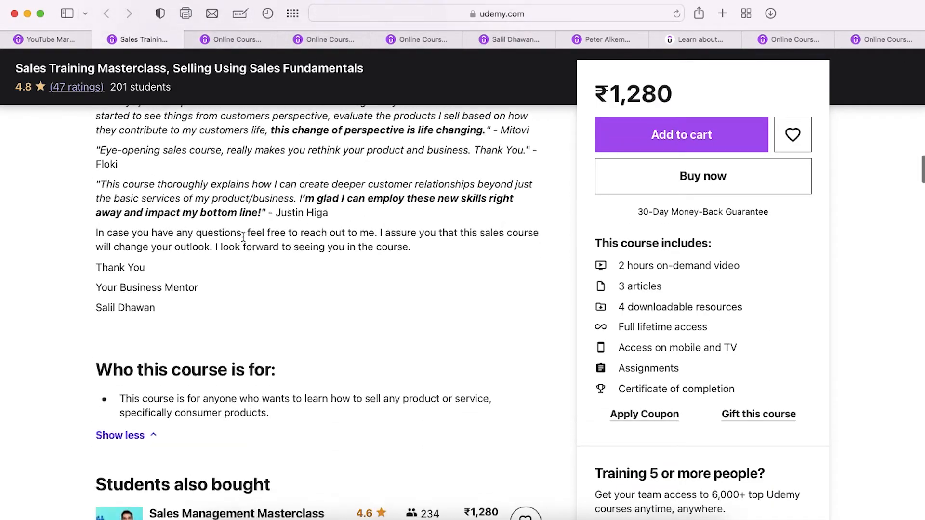
{"action": "scroll", "coordinate": [243, 237], "scroll_direction": "down", "scroll_amount": 1}
{"action": "left_click_drag", "start_coordinate": [96, 260], "coordinate": [322, 275]}
{"action": "left_click", "coordinate": [308, 294]}
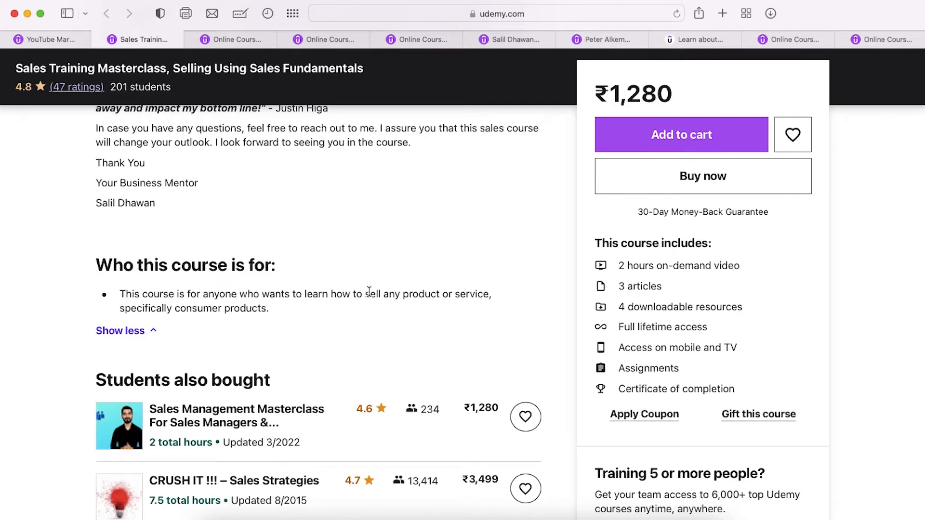
{"action": "left_click", "coordinate": [139, 332]}
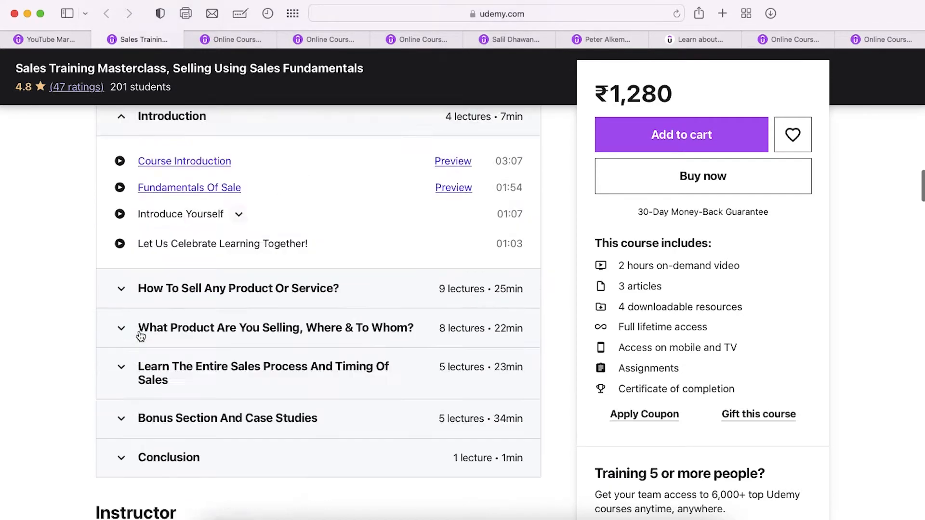
- Review the "What you'll learn" section of the Sales Training Masterclass page
{"action": "scroll", "coordinate": [140, 336], "scroll_direction": "up", "scroll_amount": 5}
{"action": "scroll", "coordinate": [139, 332], "scroll_direction": "down", "scroll_amount": 1}
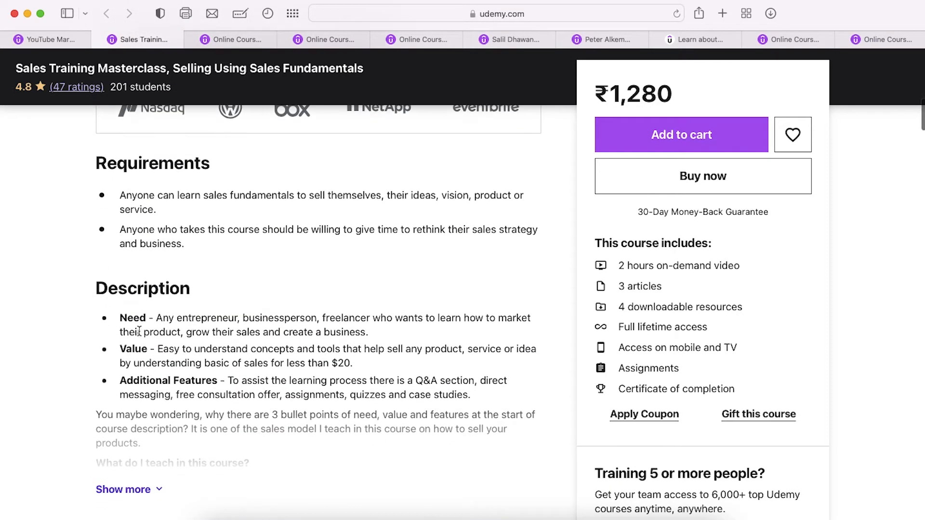
{"action": "scroll", "coordinate": [120, 291], "scroll_direction": "up", "scroll_amount": 8}
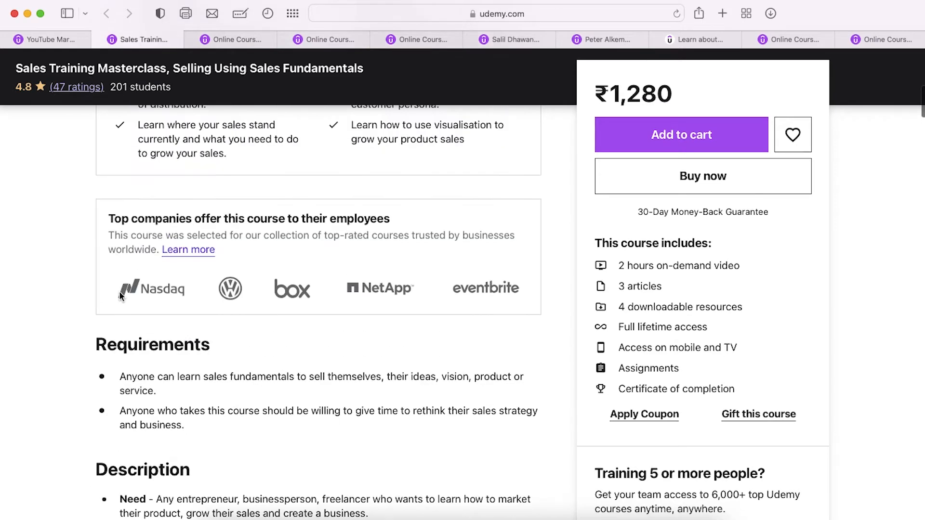
{"action": "scroll", "coordinate": [120, 294], "scroll_direction": "up", "scroll_amount": 5}
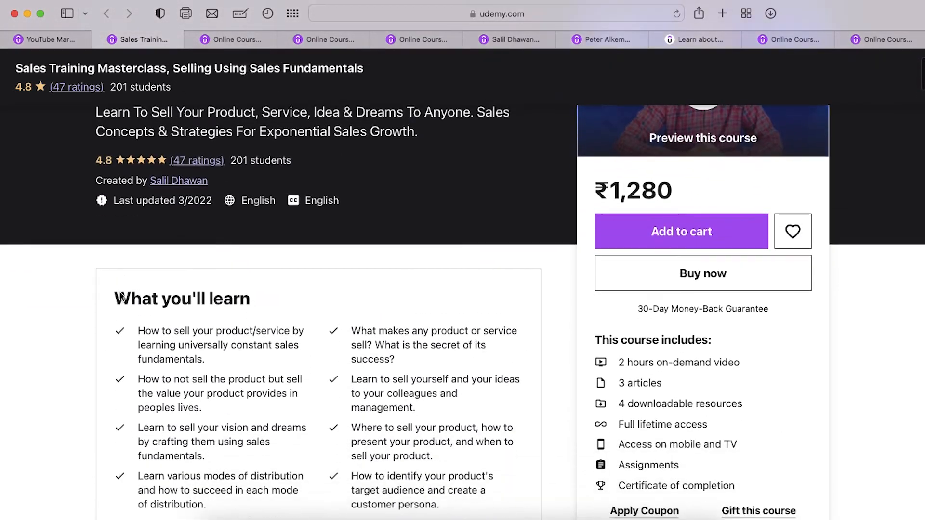
{"action": "left_click", "coordinate": [108, 301]}
{"action": "left_click_drag", "start_coordinate": [108, 301], "coordinate": [324, 408]}
{"action": "left_click", "coordinate": [323, 408]}
- Return to the YouTube Marketing Course draft, save the Intended learners details and dismiss the notification
{"action": "left_click", "coordinate": [49, 37]}
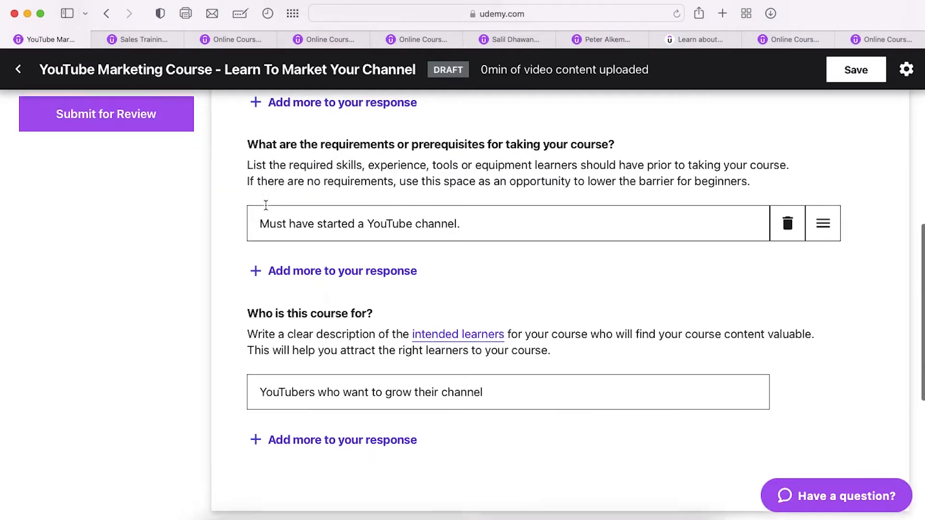
{"action": "scroll", "coordinate": [265, 207], "scroll_direction": "up", "scroll_amount": 10}
{"action": "left_click", "coordinate": [858, 78]}
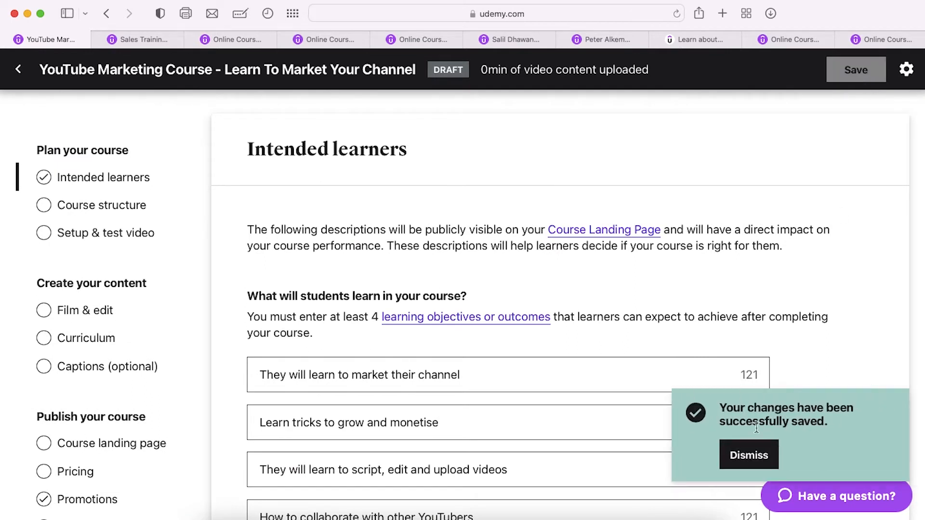
{"action": "left_click", "coordinate": [745, 454]}
- Open the Course structure section and look through its planning advice and tips
{"action": "left_click", "coordinate": [109, 208]}
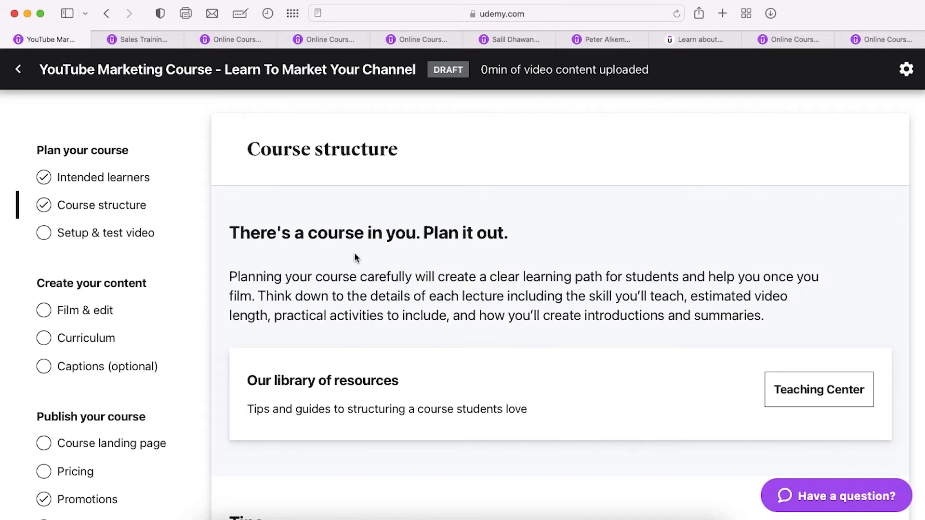
{"action": "scroll", "coordinate": [354, 258], "scroll_direction": "down", "scroll_amount": 6}
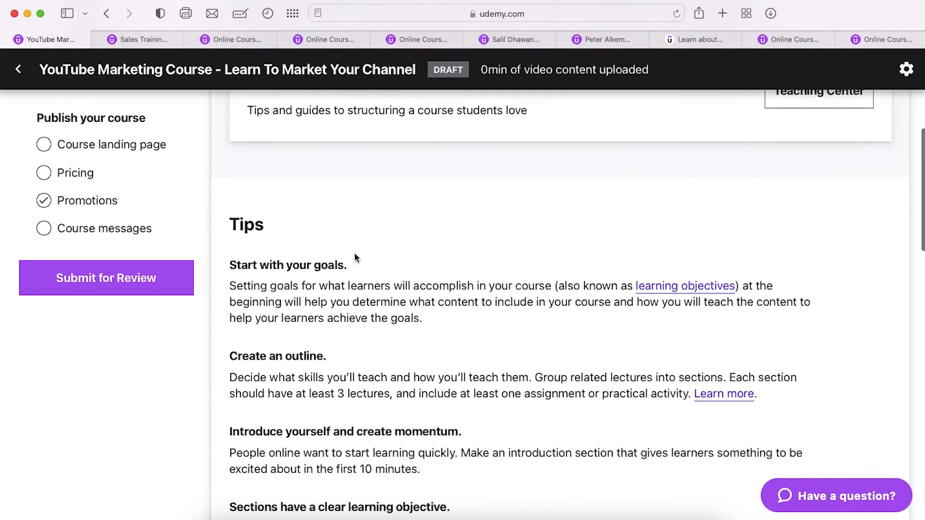
{"action": "scroll", "coordinate": [355, 258], "scroll_direction": "down", "scroll_amount": 4}
{"action": "scroll", "coordinate": [355, 258], "scroll_direction": "up", "scroll_amount": 8}
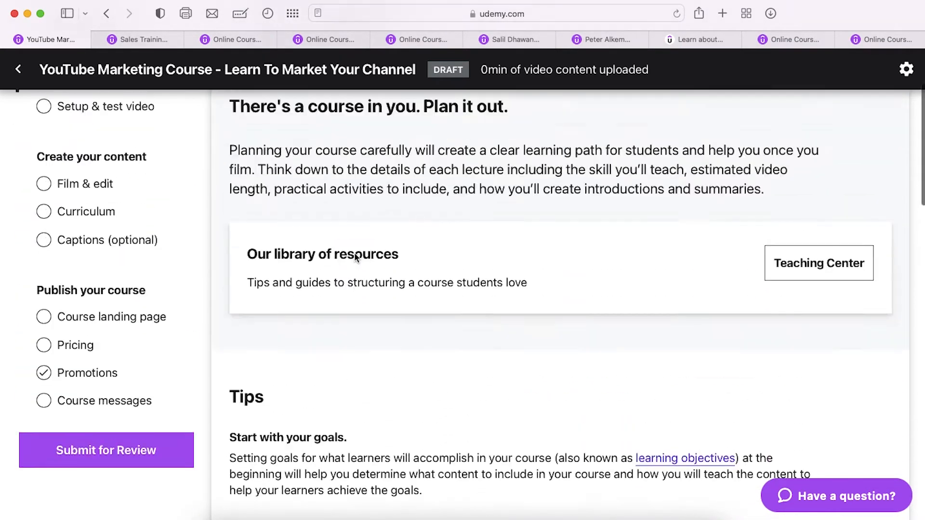
{"action": "scroll", "coordinate": [355, 254], "scroll_direction": "up", "scroll_amount": 3}
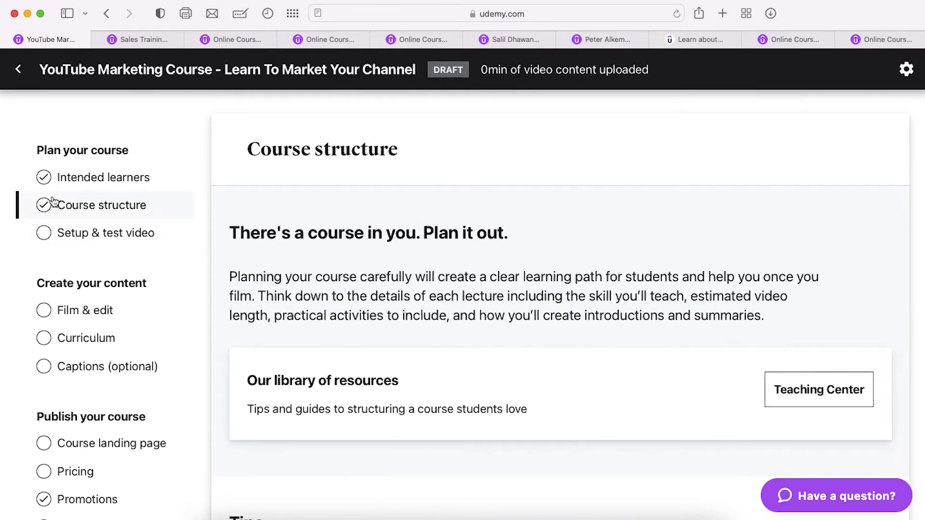
- Open the Setup & test video section and look over its studio setup advice and test video option
{"action": "left_click", "coordinate": [88, 233]}
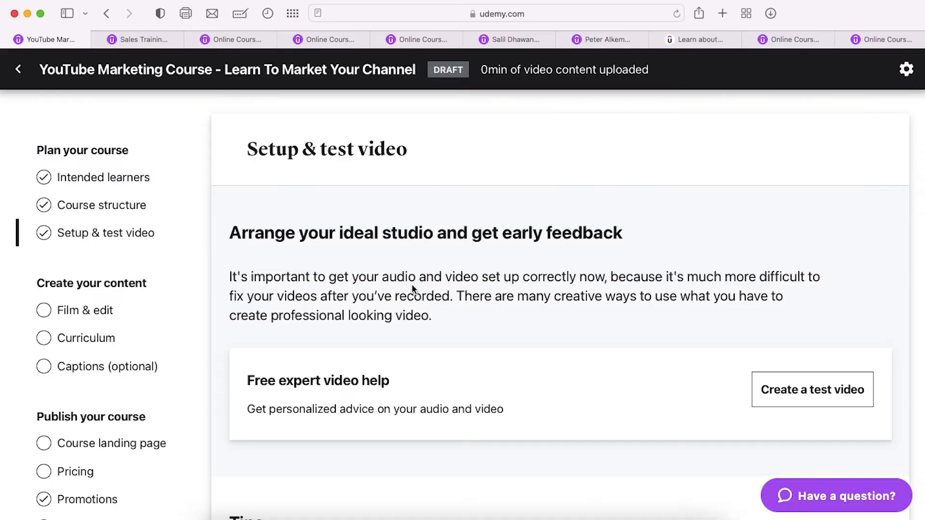
{"action": "scroll", "coordinate": [812, 377], "scroll_direction": "down", "scroll_amount": 8}
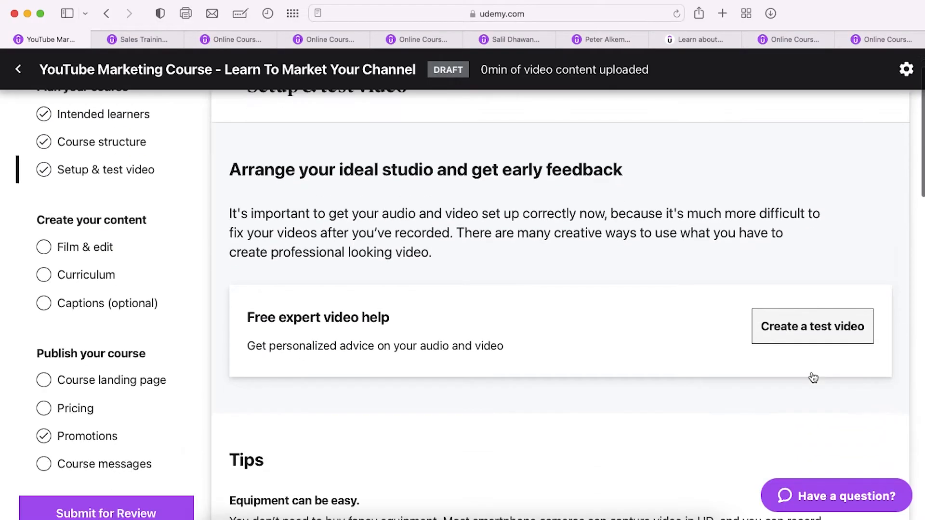
{"action": "scroll", "coordinate": [812, 377], "scroll_direction": "up", "scroll_amount": 8}
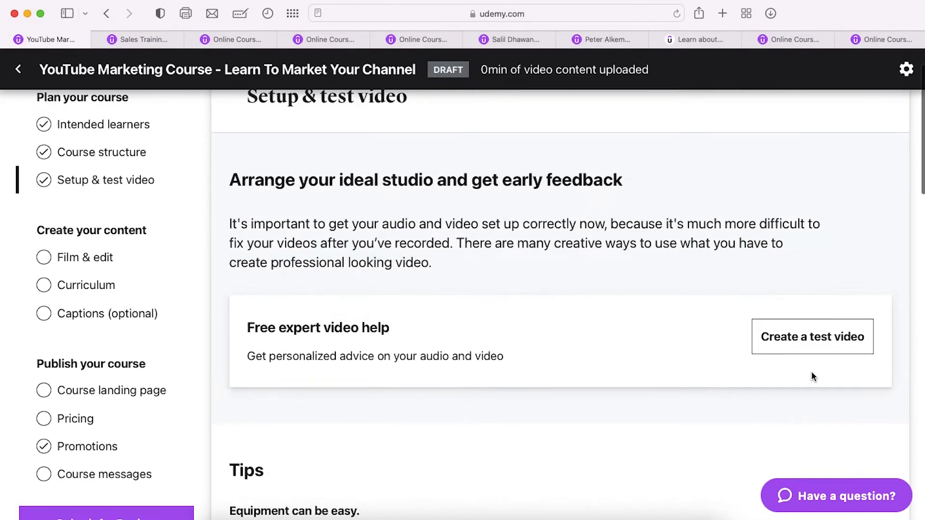
- Start creating a test video, dismiss the support delay notice, choose "I have my equipment" and get started with the six steps
{"action": "left_click", "coordinate": [781, 337]}
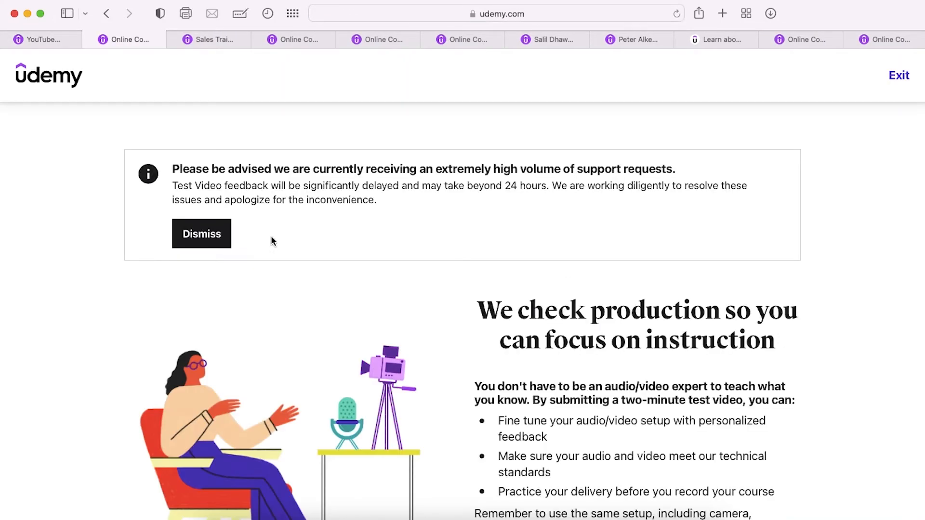
{"action": "left_click", "coordinate": [198, 236]}
{"action": "scroll", "coordinate": [561, 416], "scroll_direction": "down", "scroll_amount": 1}
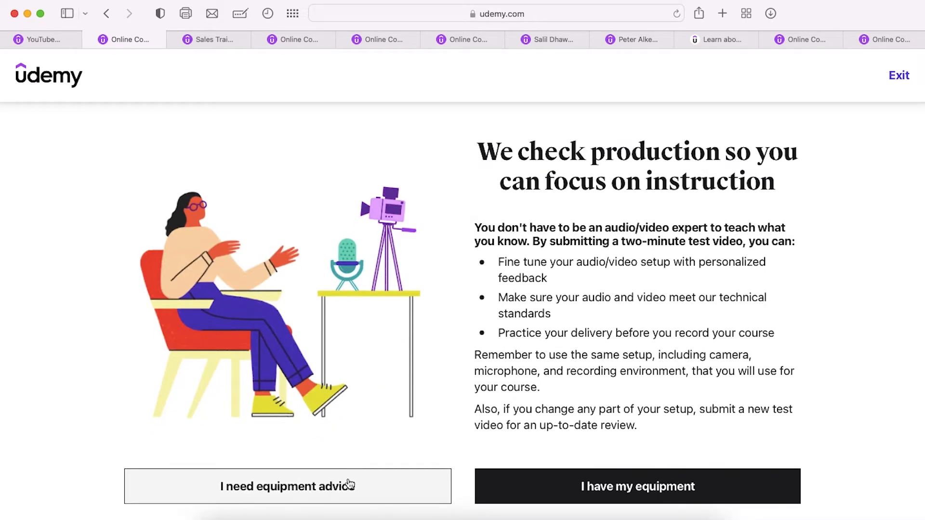
{"action": "left_click", "coordinate": [736, 494]}
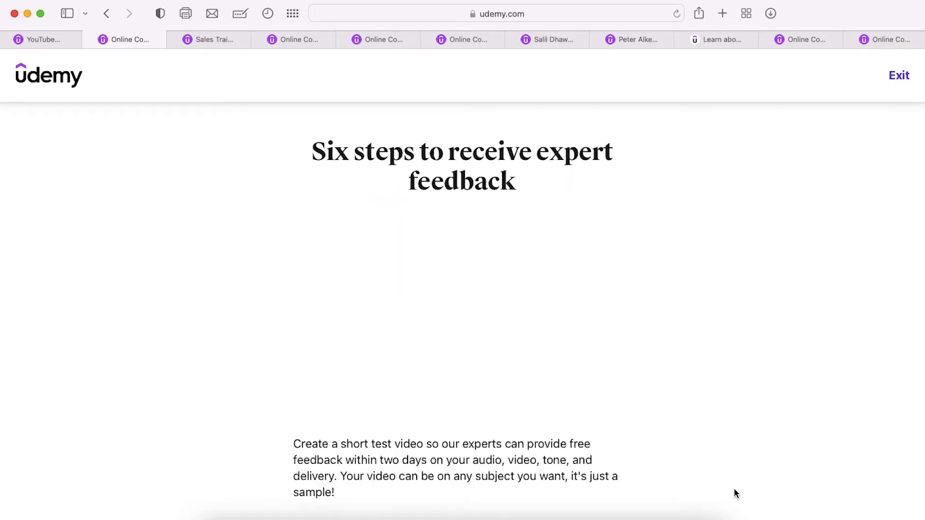
{"action": "scroll", "coordinate": [454, 287], "scroll_direction": "down", "scroll_amount": 2}
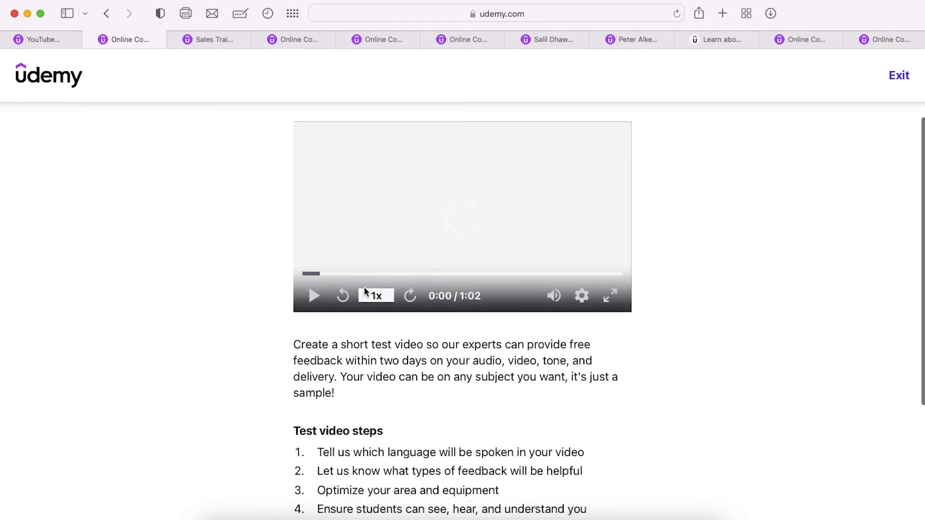
{"action": "scroll", "coordinate": [506, 252], "scroll_direction": "down", "scroll_amount": 4}
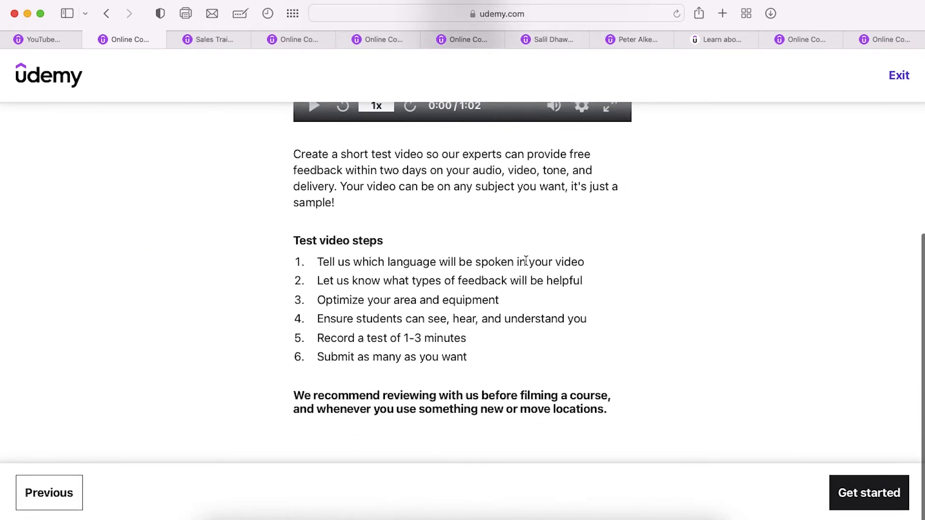
{"action": "left_click", "coordinate": [870, 494]}
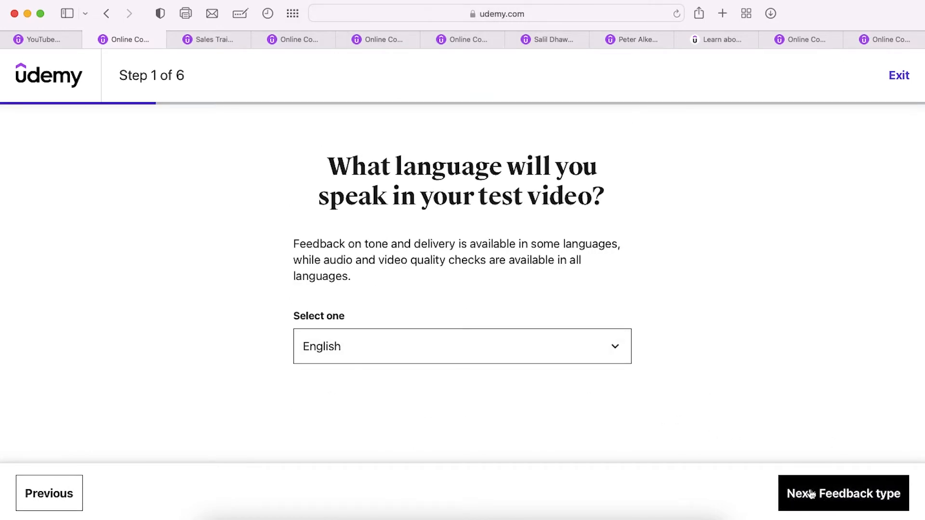
- Keep English and all three feedback types, choose "I am filming myself or another person" and continue to the equipment setup
{"action": "left_click", "coordinate": [811, 494]}
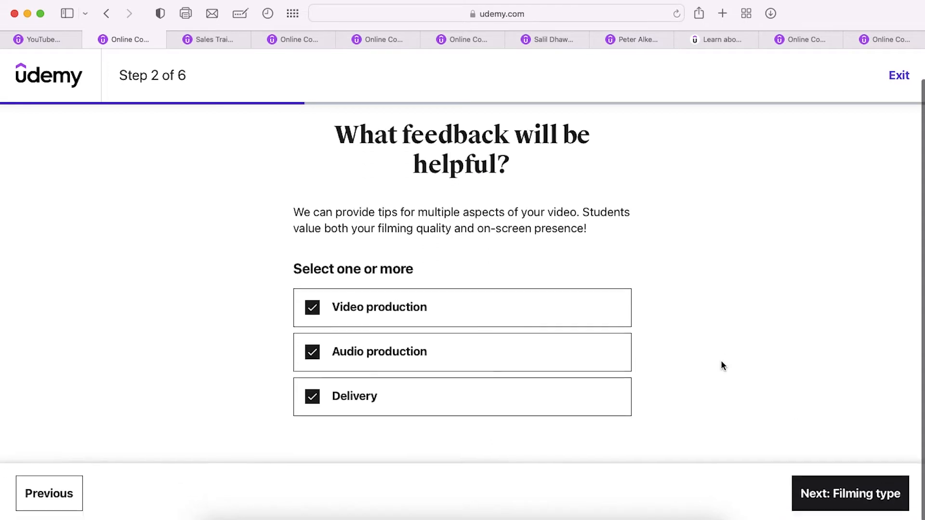
{"action": "left_click", "coordinate": [863, 493]}
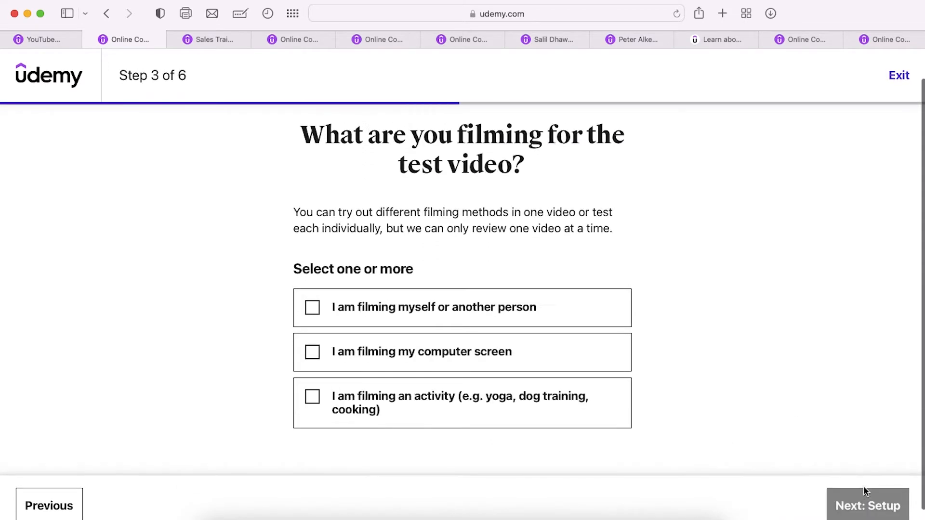
{"action": "left_click", "coordinate": [459, 301]}
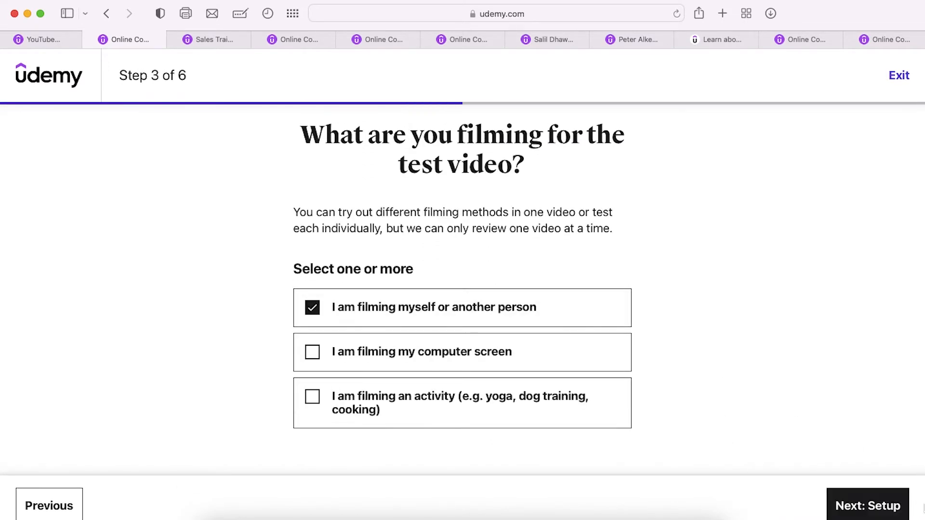
{"action": "left_click", "coordinate": [871, 512]}
- Set the microphone type to Audio-Technica 3350iS and the camera type to iPhone
{"action": "scroll", "coordinate": [543, 310], "scroll_direction": "down", "scroll_amount": 5}
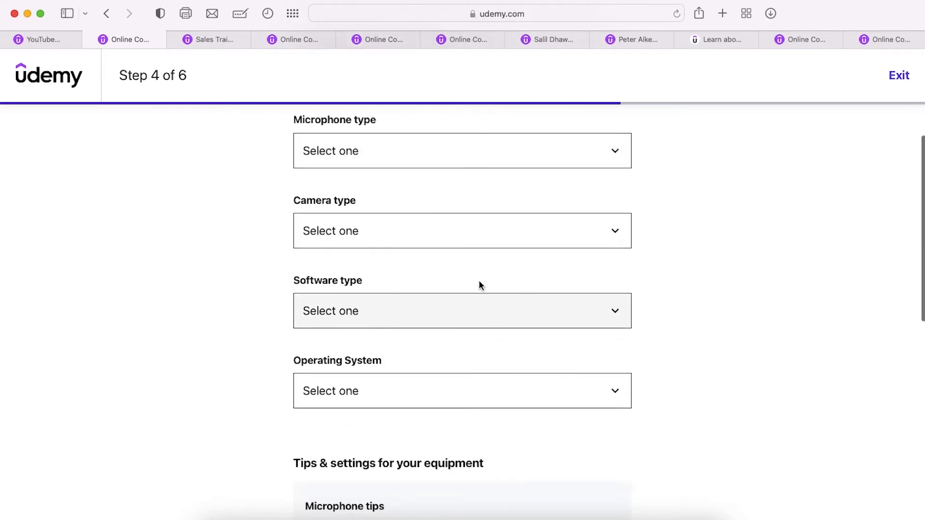
{"action": "scroll", "coordinate": [479, 285], "scroll_direction": "down", "scroll_amount": 10}
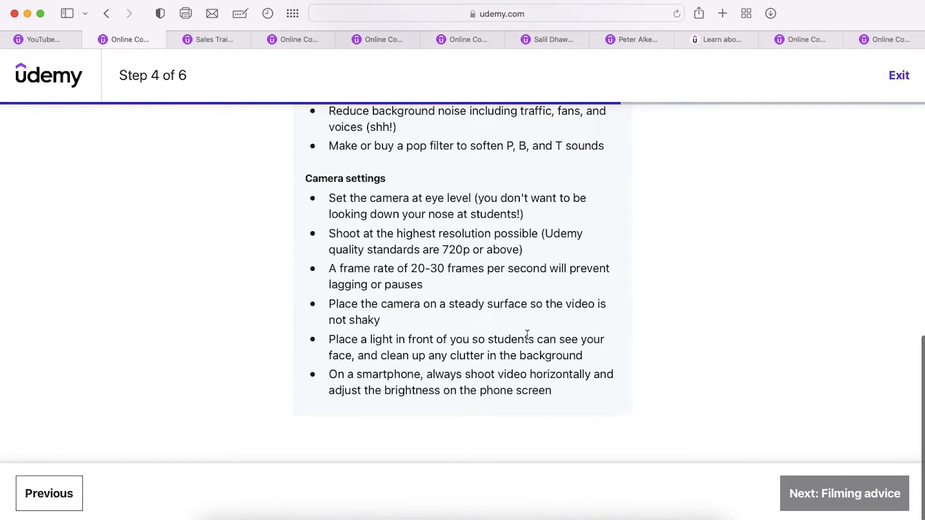
{"action": "scroll", "coordinate": [527, 334], "scroll_direction": "up", "scroll_amount": 10}
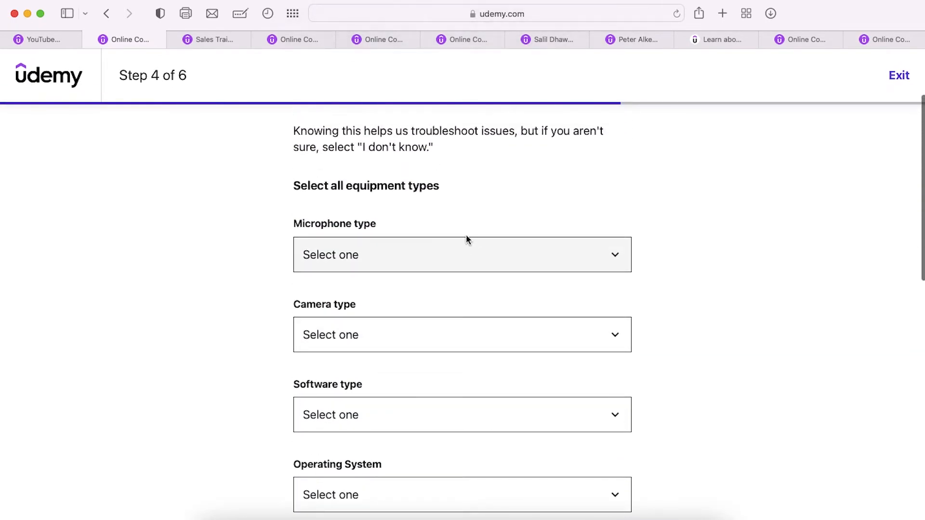
{"action": "left_click", "coordinate": [466, 241]}
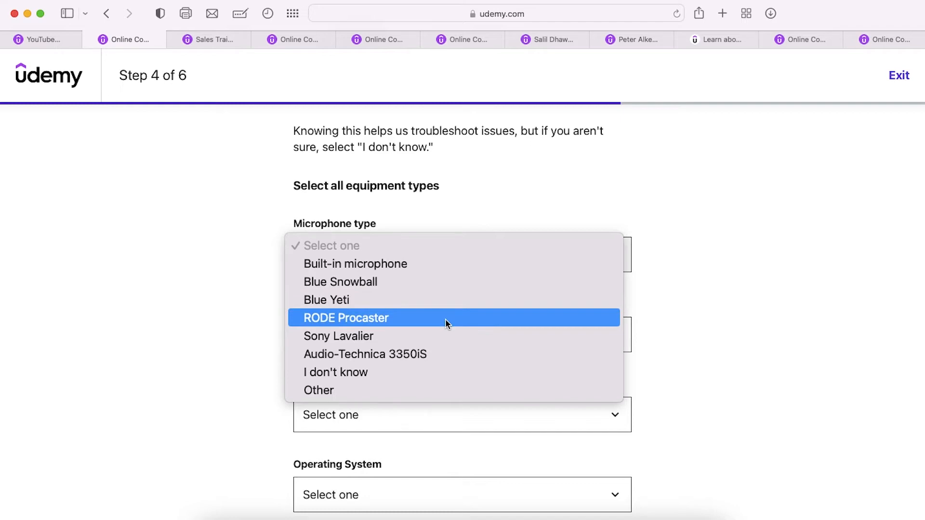
{"action": "left_click", "coordinate": [430, 354]}
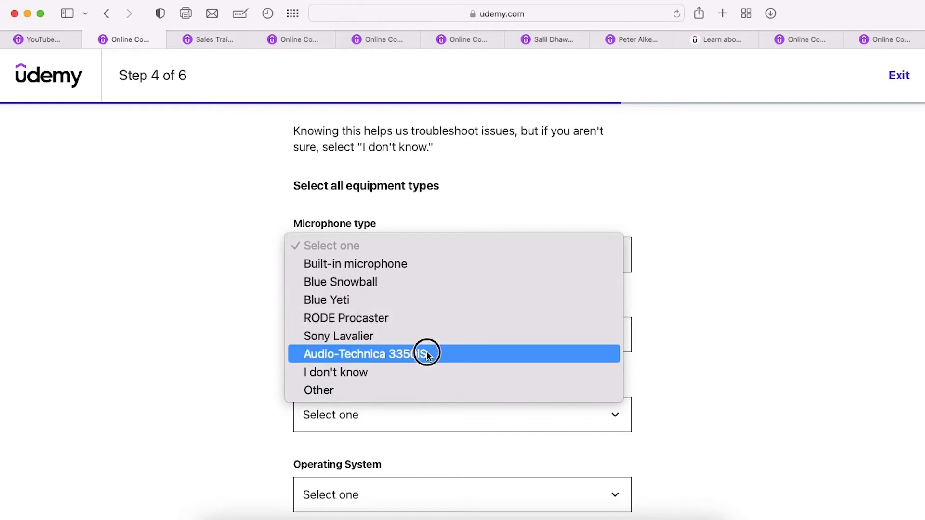
{"action": "left_click", "coordinate": [413, 344]}
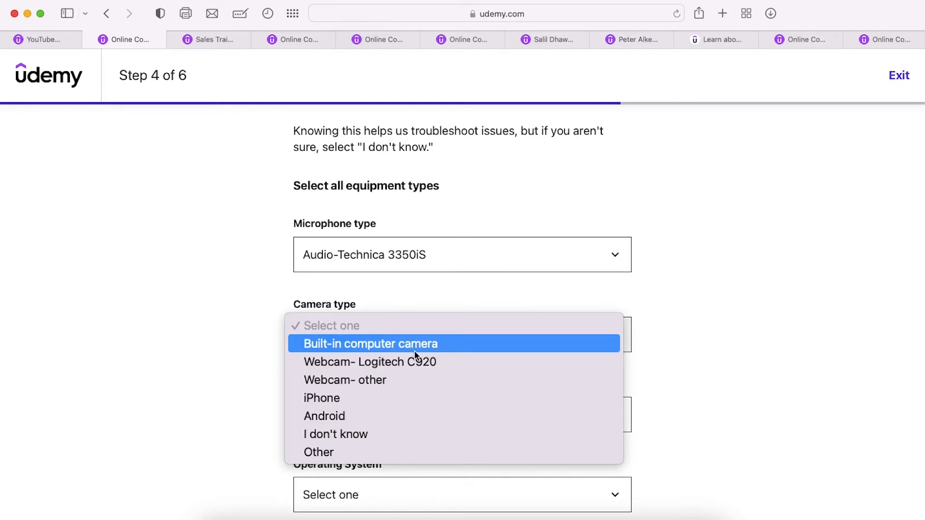
{"action": "left_click", "coordinate": [414, 395]}
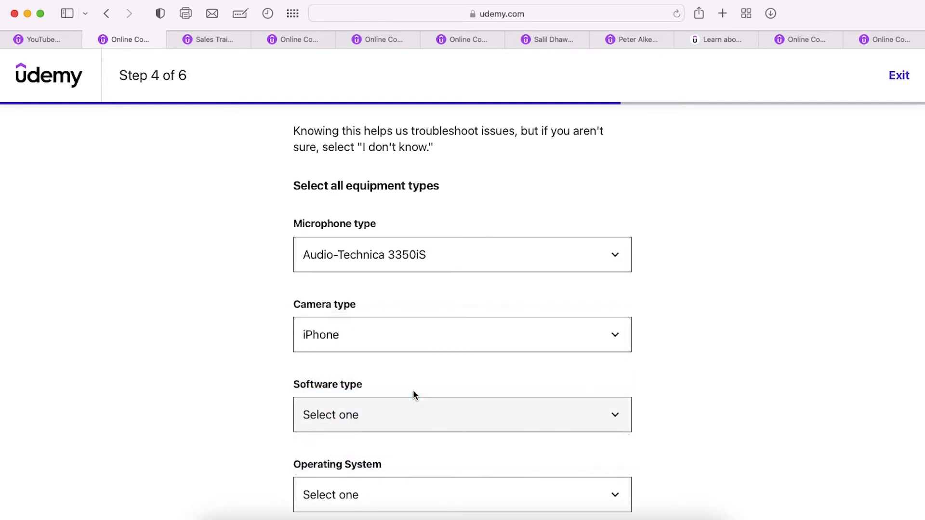
- Set the software type to Adobe Premiere and the operating system to Mac OS, and continue to the filming advice
{"action": "left_click", "coordinate": [414, 408]}
{"action": "scroll", "coordinate": [413, 405], "scroll_direction": "down", "scroll_amount": 2}
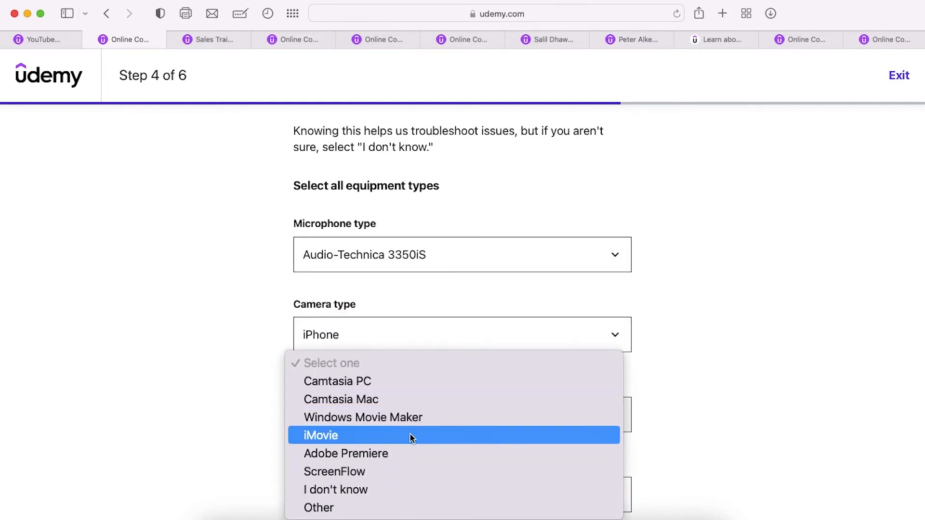
{"action": "left_click", "coordinate": [412, 452]}
{"action": "scroll", "coordinate": [412, 453], "scroll_direction": "down", "scroll_amount": 3}
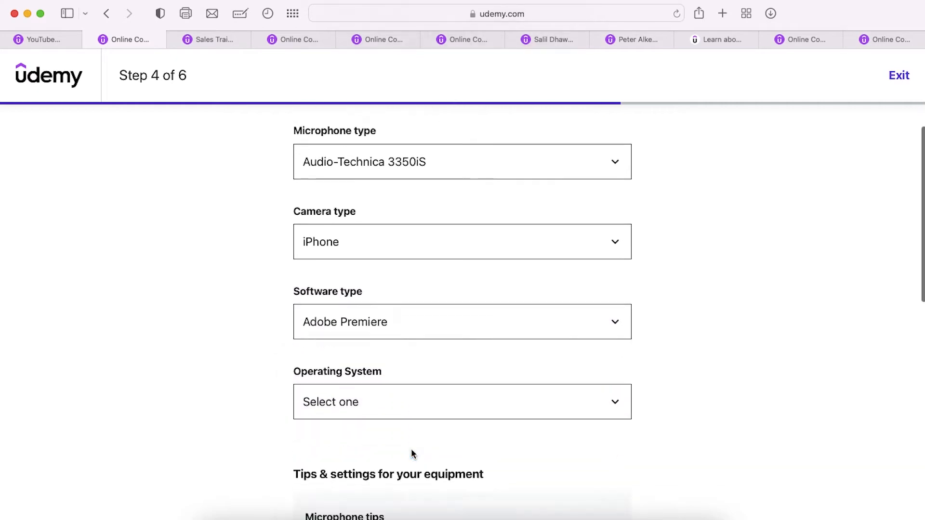
{"action": "left_click", "coordinate": [405, 386]}
{"action": "left_click", "coordinate": [401, 397]}
{"action": "scroll", "coordinate": [402, 403], "scroll_direction": "down", "scroll_amount": 8}
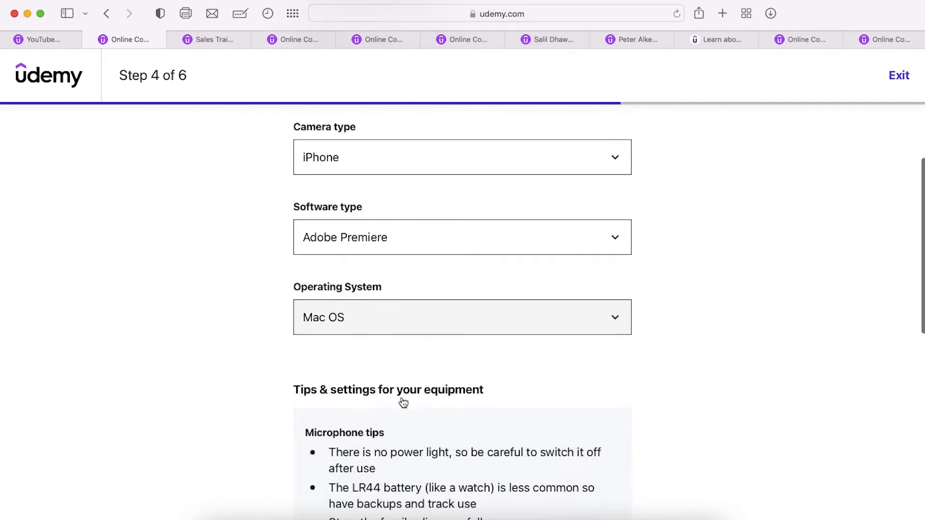
{"action": "scroll", "coordinate": [403, 402], "scroll_direction": "down", "scroll_amount": 5}
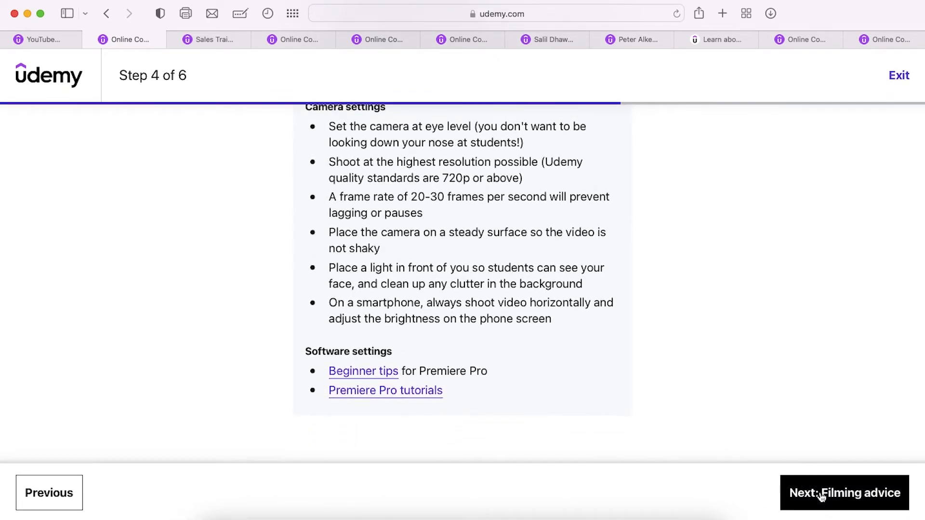
{"action": "left_click", "coordinate": [825, 491]}
- Go through the filming advice videos and upload production ID_4881727.mp4 from Downloads as the test video
{"action": "scroll", "coordinate": [484, 301], "scroll_direction": "up", "scroll_amount": 10}
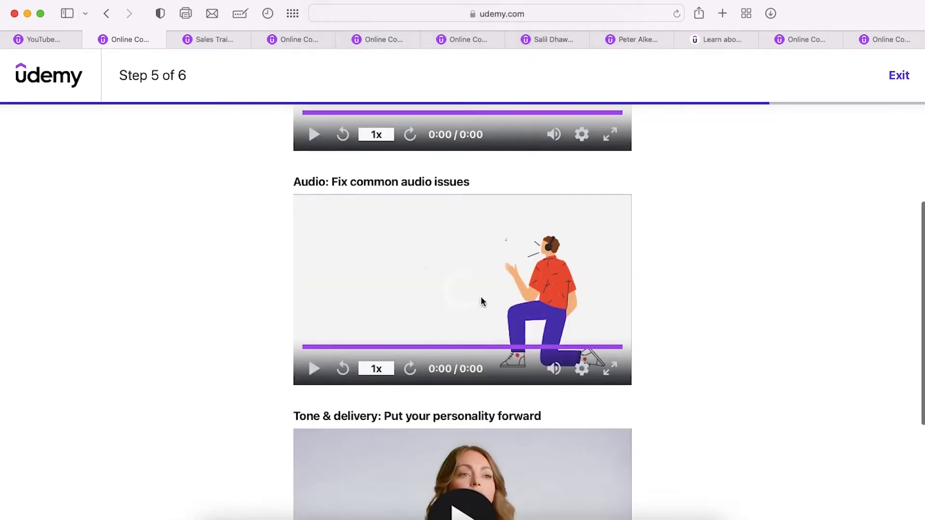
{"action": "scroll", "coordinate": [483, 301], "scroll_direction": "down", "scroll_amount": 10}
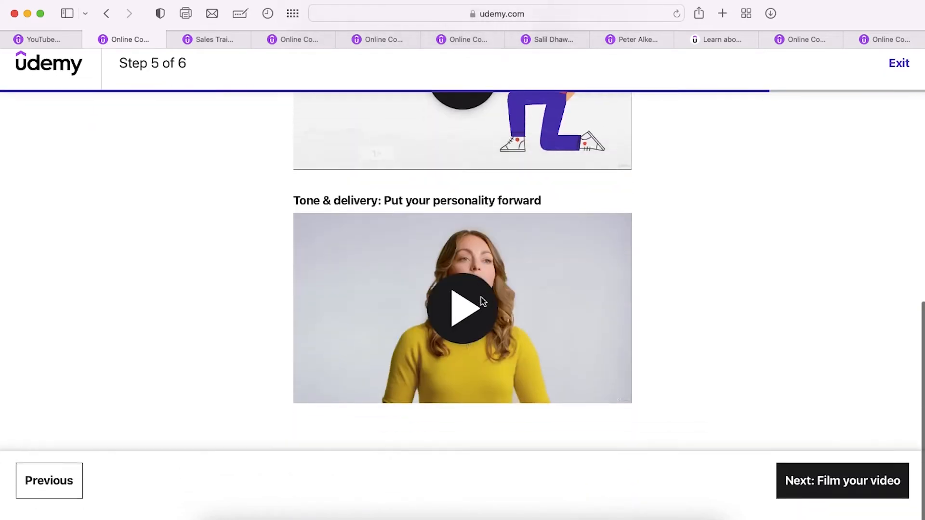
{"action": "left_click", "coordinate": [828, 493]}
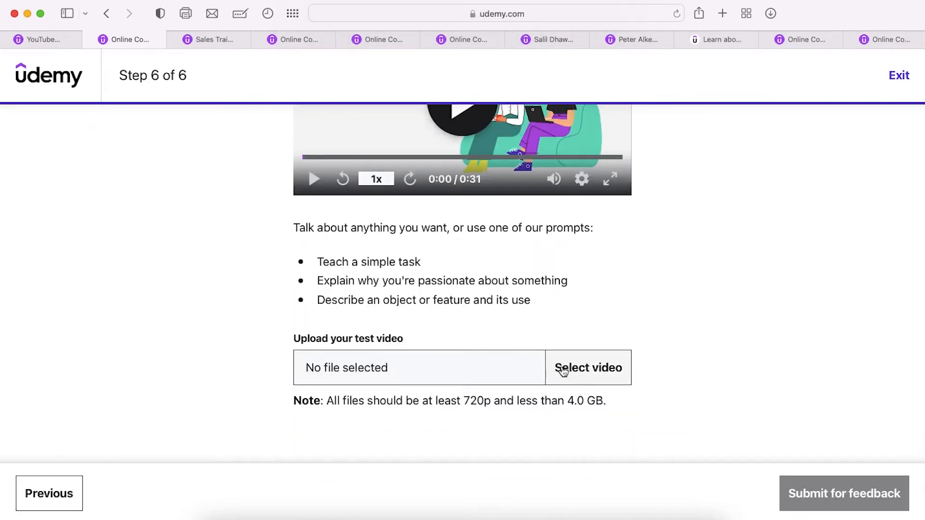
{"action": "left_click", "coordinate": [564, 370]}
{"action": "left_click", "coordinate": [328, 193]}
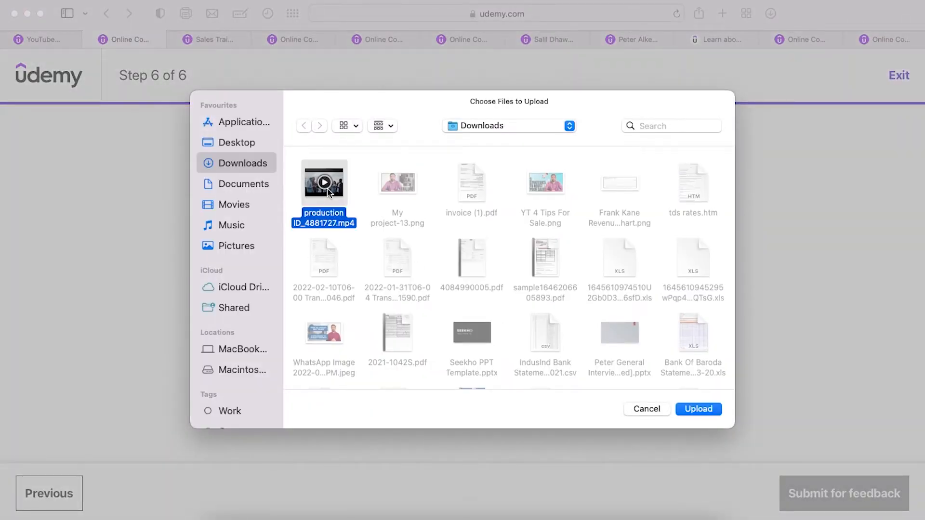
{"action": "left_click", "coordinate": [700, 408]}
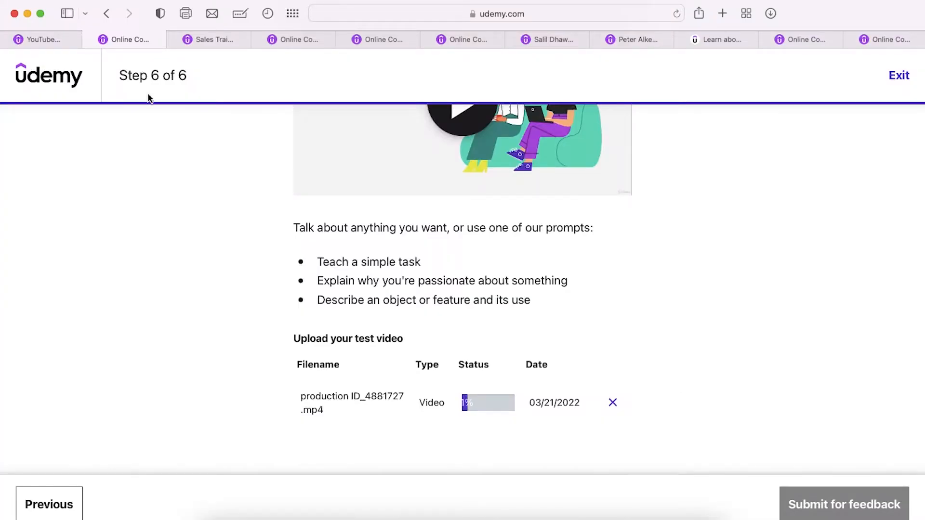
- Return to the course draft, open the Film & edit section and look through its tips
{"action": "left_click", "coordinate": [40, 38]}
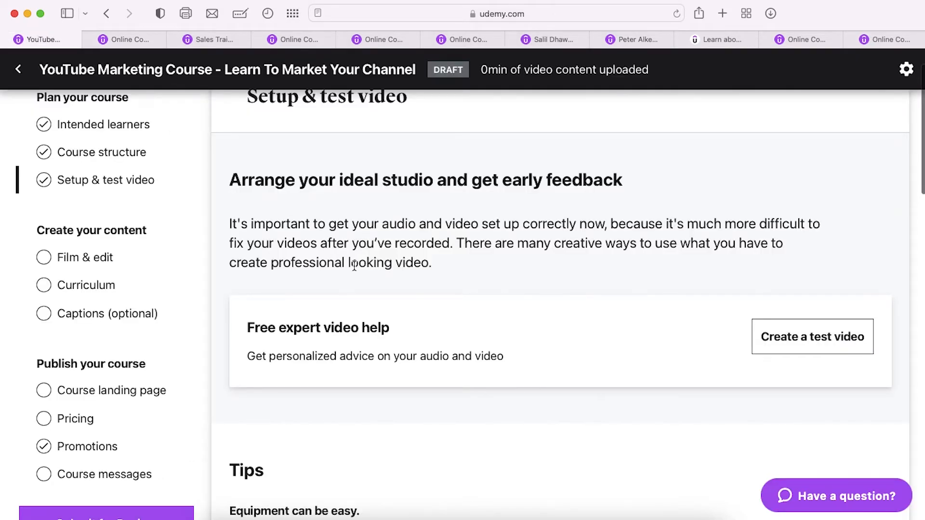
{"action": "scroll", "coordinate": [354, 266], "scroll_direction": "down", "scroll_amount": 1}
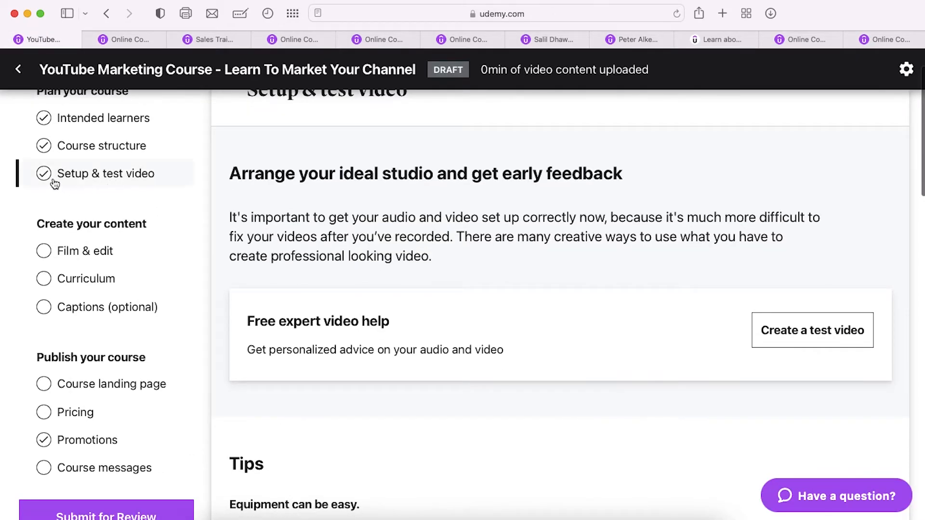
{"action": "left_click", "coordinate": [105, 256]}
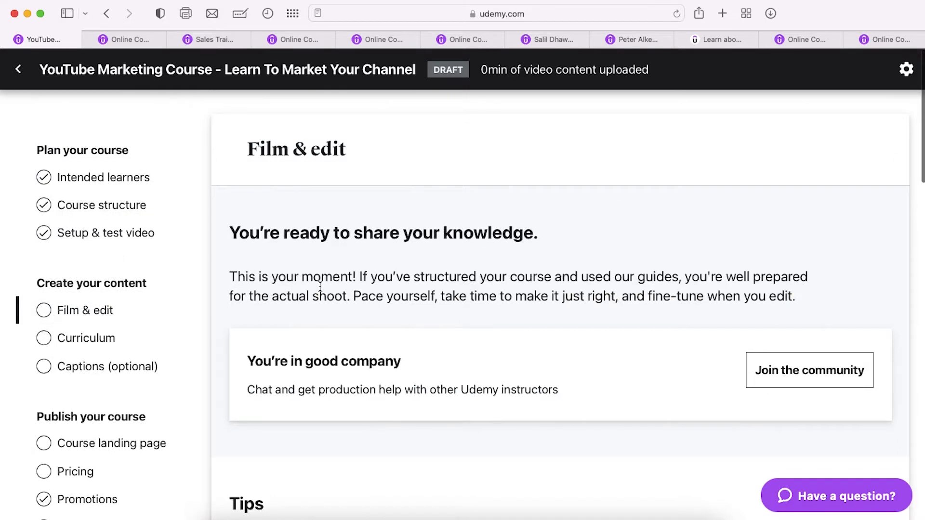
{"action": "scroll", "coordinate": [320, 286], "scroll_direction": "down", "scroll_amount": 10}
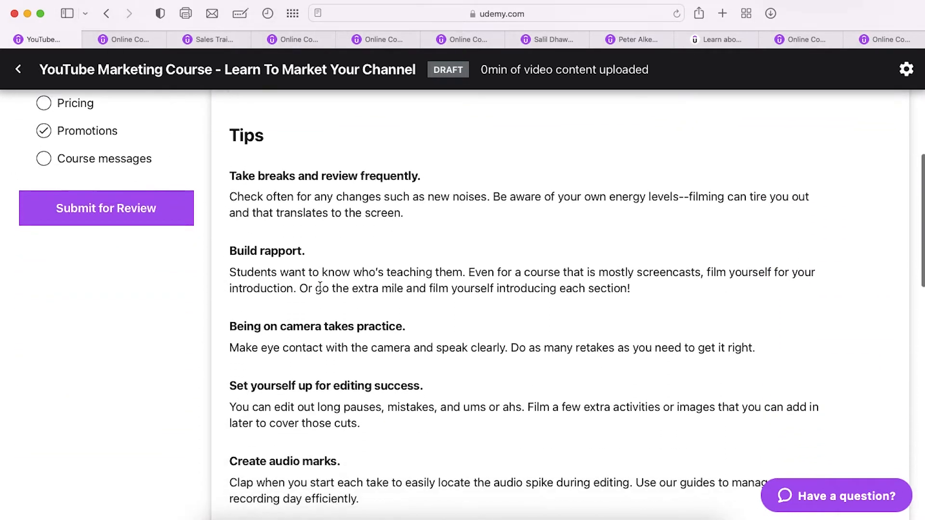
{"action": "scroll", "coordinate": [320, 291], "scroll_direction": "down", "scroll_amount": 2}
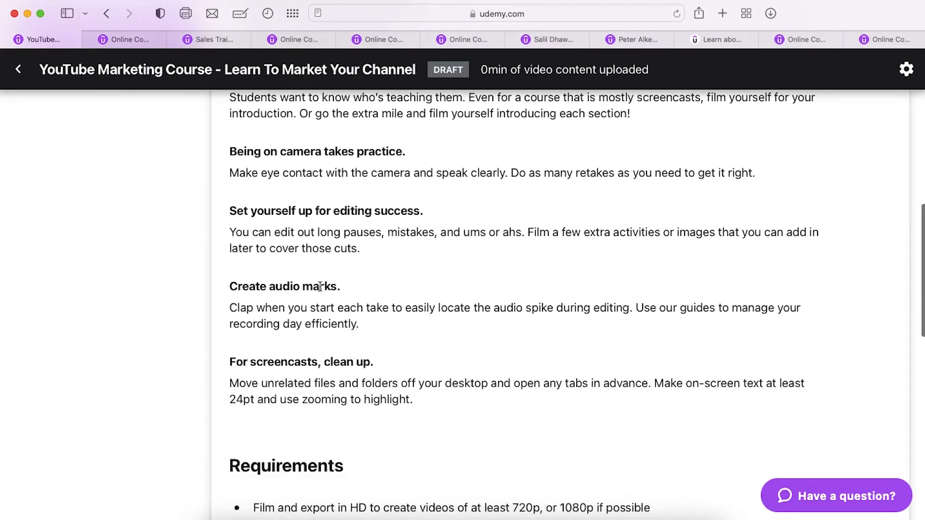
{"action": "scroll", "coordinate": [320, 286], "scroll_direction": "down", "scroll_amount": 1}
{"action": "scroll", "coordinate": [318, 289], "scroll_direction": "up", "scroll_amount": 13}
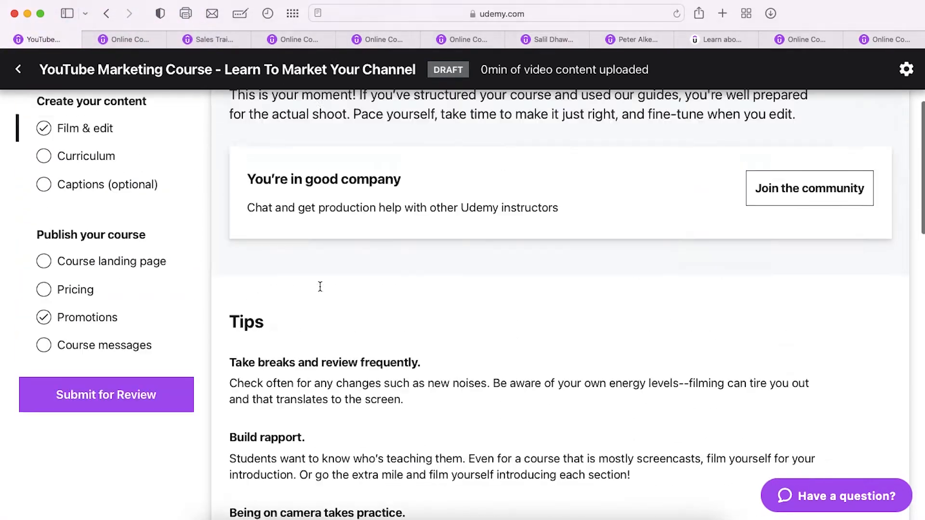
- Open the Curriculum section and start a new section below the Introduction section
{"action": "left_click", "coordinate": [108, 332]}
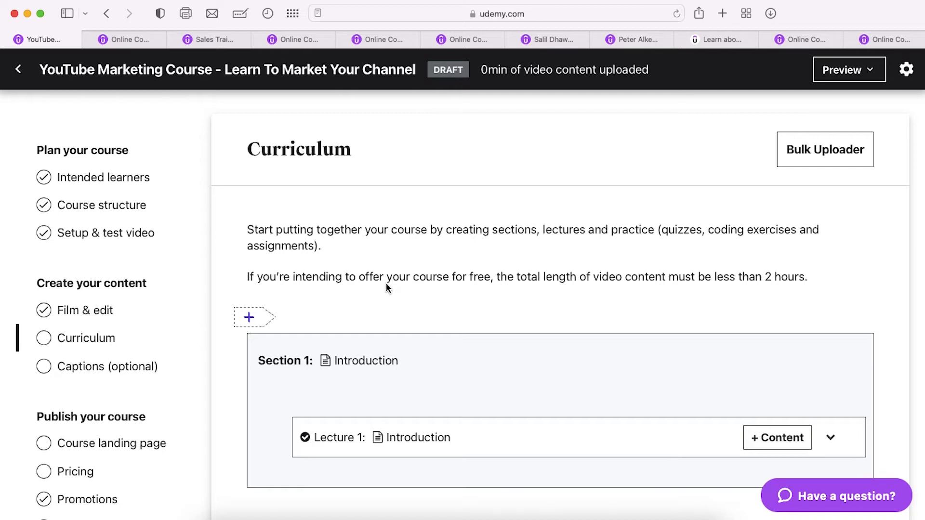
{"action": "scroll", "coordinate": [386, 287], "scroll_direction": "down", "scroll_amount": 3}
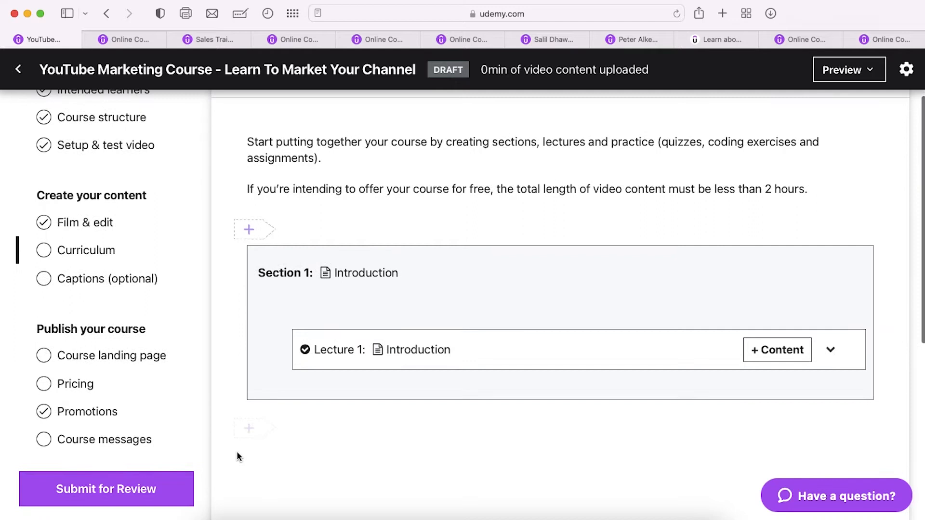
{"action": "left_click", "coordinate": [263, 432]}
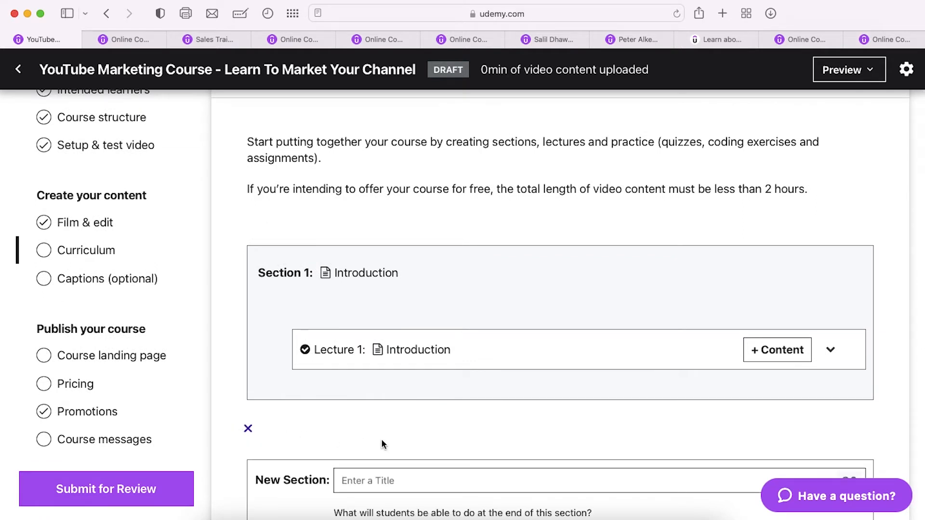
{"action": "type", "text": "Section 2"}
{"action": "key", "text": "BackSpace"}
{"action": "key", "text": "BackSpace"}
{"action": "key", "text": "BackSpace"}
{"action": "key", "text": "BackSpace"}
{"action": "key", "text": "BackSpace"}
{"action": "key", "text": "BackSpace"}
{"action": "key", "text": "BackSpace"}
{"action": "key", "text": "BackSpace"}
{"action": "key", "text": "BackSpace"}
- Title the new curriculum section "Marketing YouTube Channel" and add it below the Introduction section
{"action": "type", "text": "Marketing Youtube Channel"}
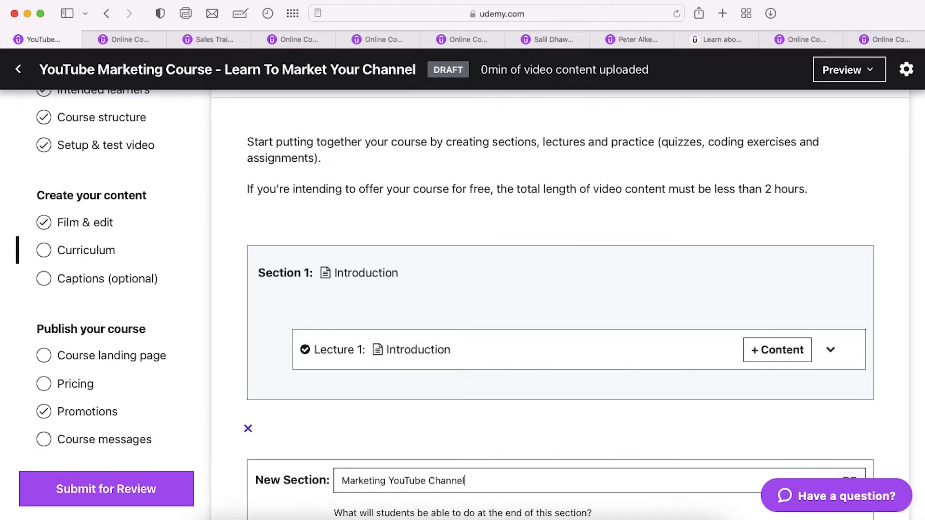
{"action": "scroll", "coordinate": [721, 413], "scroll_direction": "down", "scroll_amount": 3}
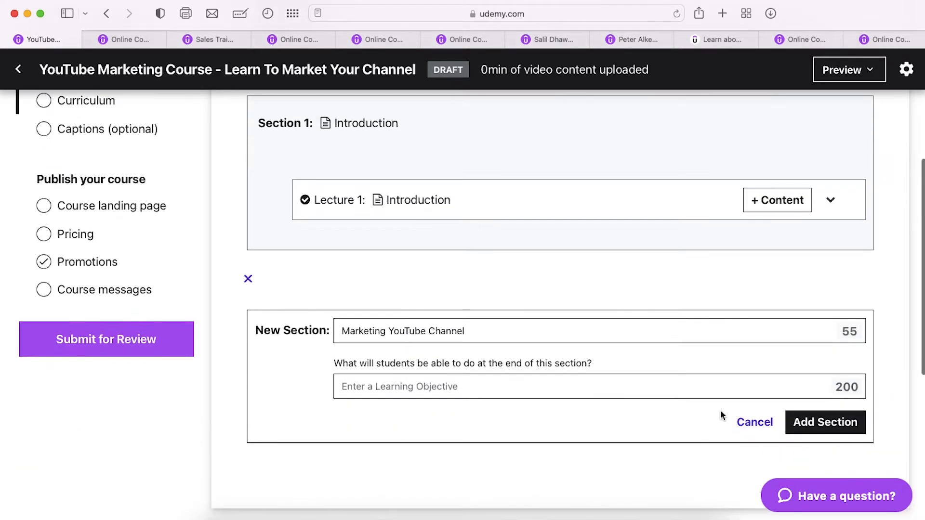
{"action": "left_click", "coordinate": [843, 423]}
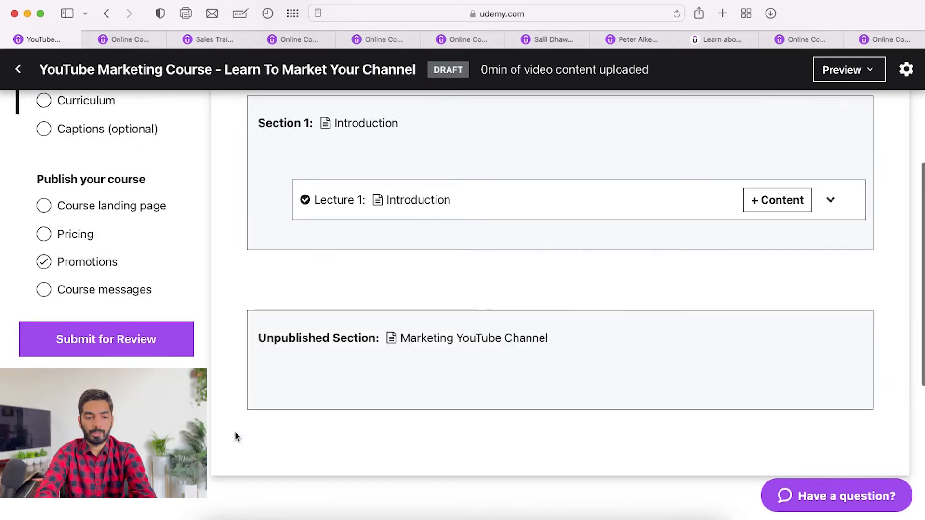
- Add another section titled "Monetising Channel" below the Marketing YouTube Channel section
{"action": "left_click", "coordinate": [249, 444]}
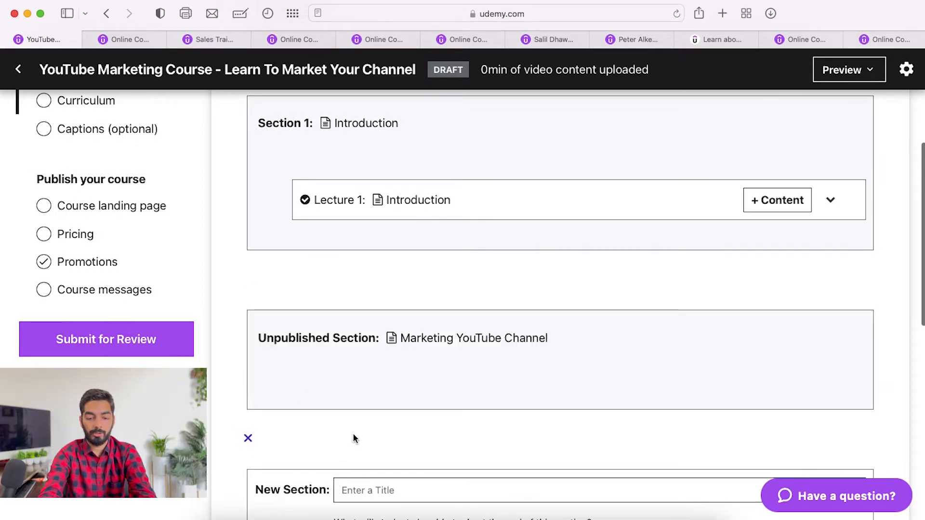
{"action": "type", "text": "Monetizi"}
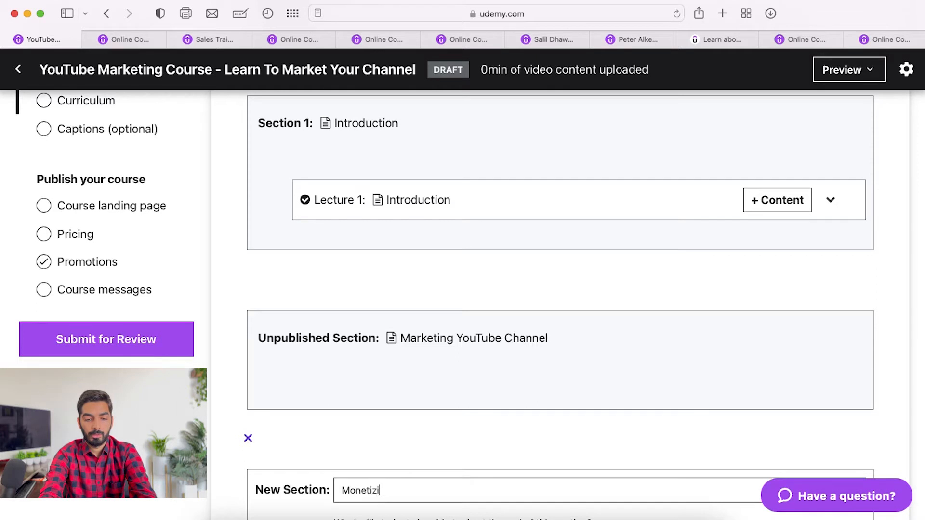
{"action": "key", "text": "BackSpace"}
{"action": "key", "text": "BackSpace"}
{"action": "type", "text": "sing Chn"}
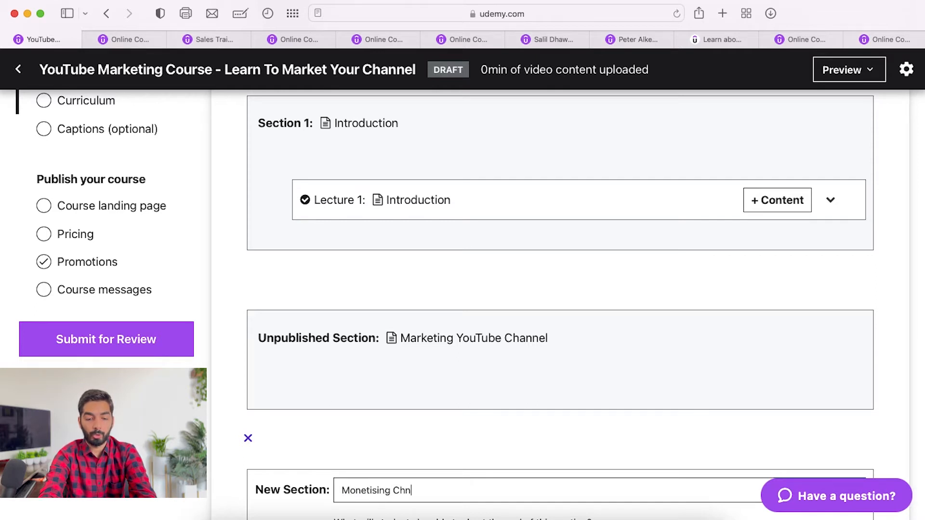
{"action": "type", "text": "all"}
{"action": "key", "text": "BackSpace"}
{"action": "type", "text": "an"}
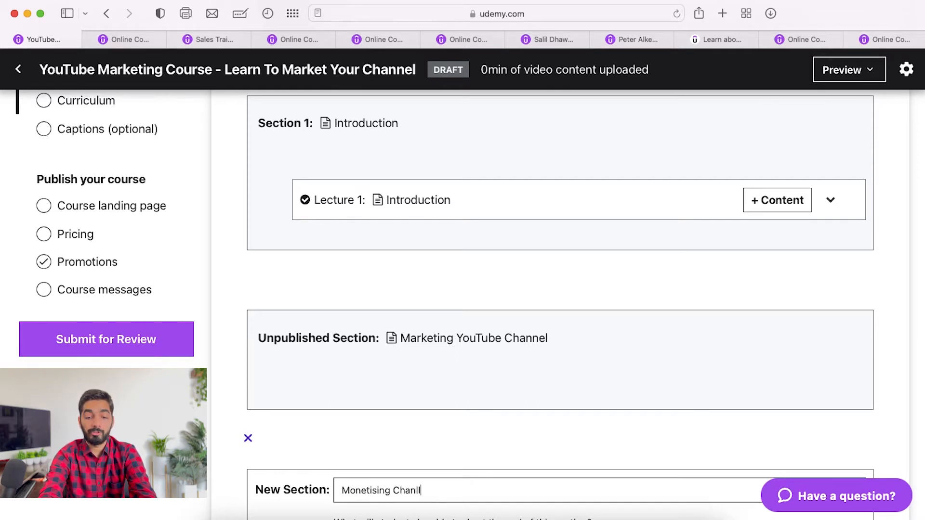
{"action": "type", "text": "nel"}
{"action": "scroll", "coordinate": [773, 447], "scroll_direction": "down", "scroll_amount": 5}
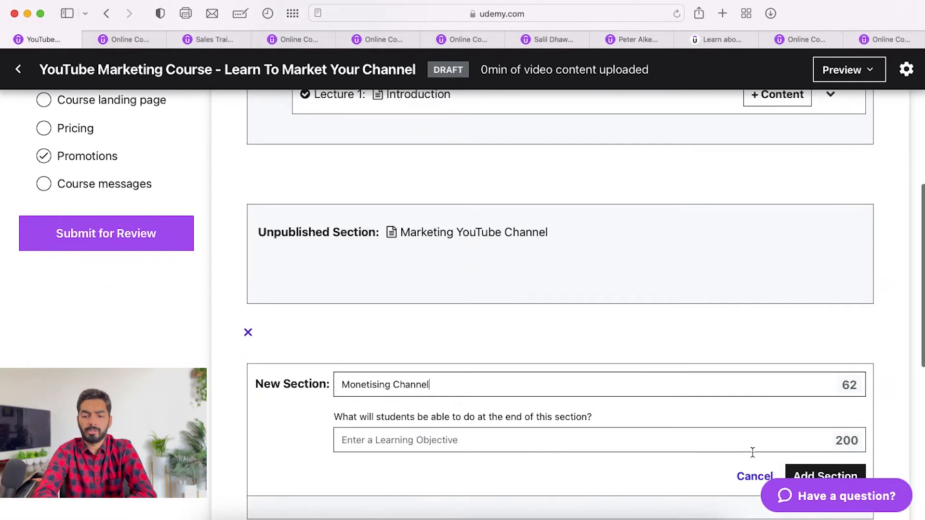
{"action": "left_click", "coordinate": [841, 406]}
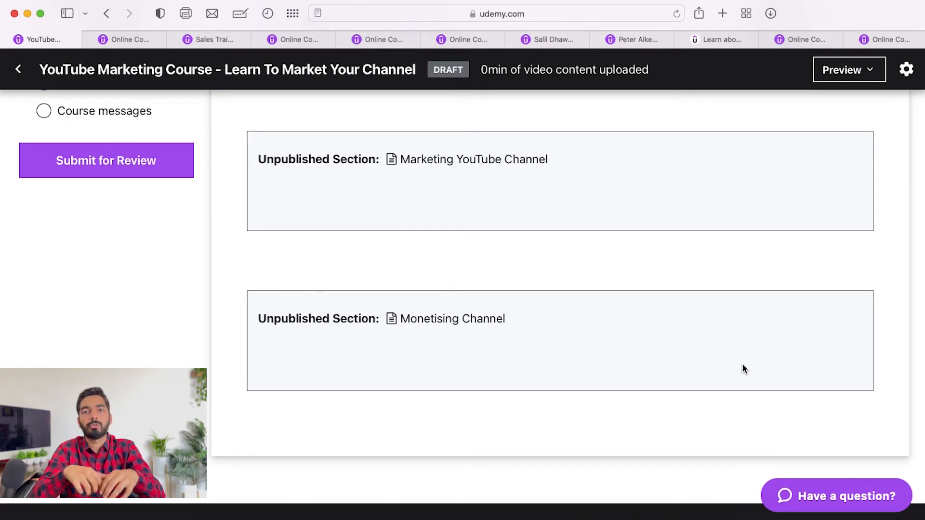
- Add a lecture titled "Sample 1" to the Marketing YouTube Channel section
{"action": "scroll", "coordinate": [577, 296], "scroll_direction": "up", "scroll_amount": 3}
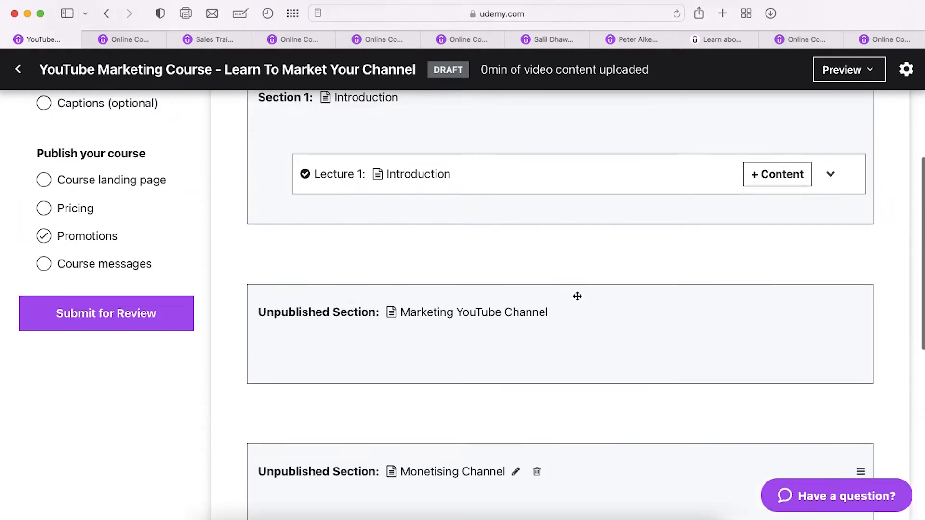
{"action": "scroll", "coordinate": [577, 296], "scroll_direction": "up", "scroll_amount": 2}
{"action": "scroll", "coordinate": [576, 295], "scroll_direction": "down", "scroll_amount": 3}
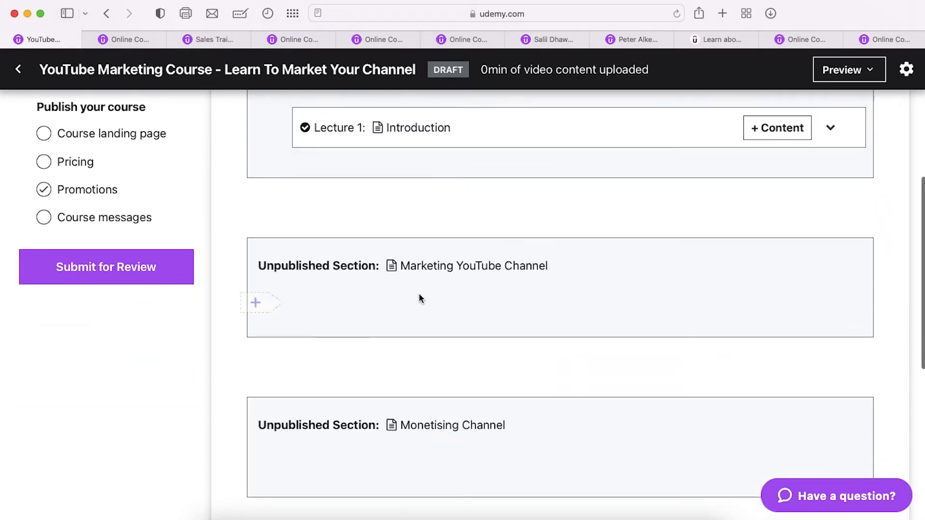
{"action": "left_click", "coordinate": [252, 310]}
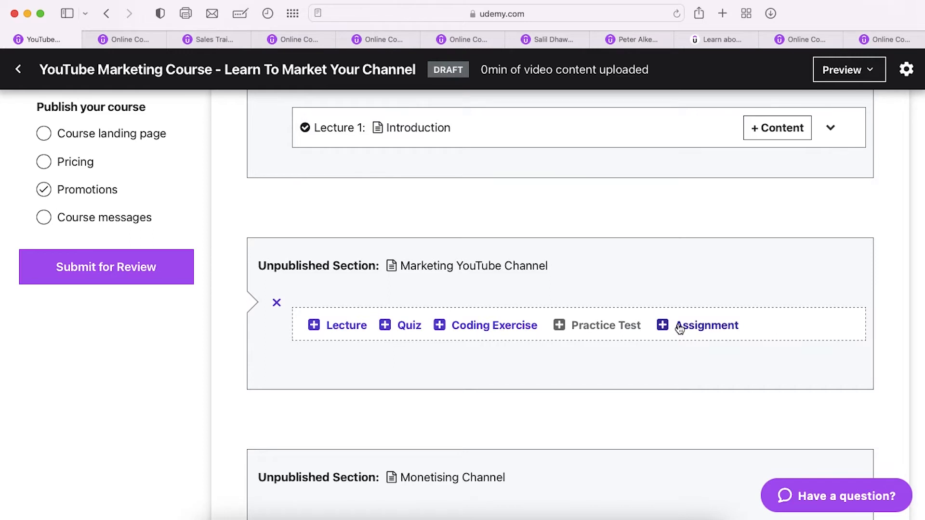
{"action": "left_click", "coordinate": [334, 325]}
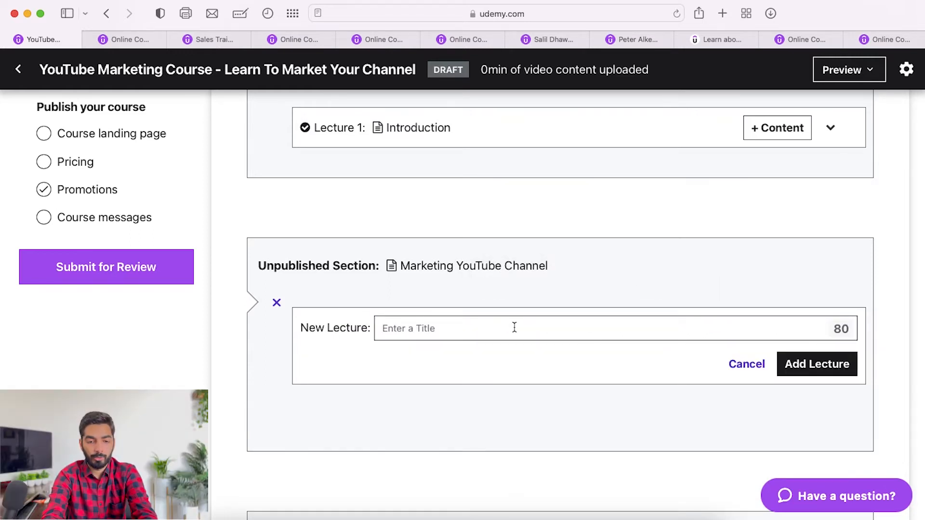
{"action": "type", "text": "Sample 1"}
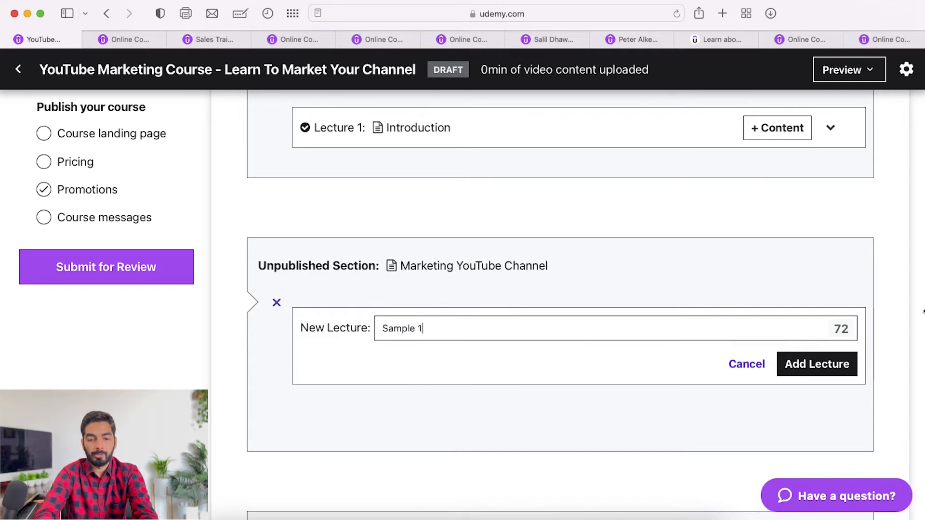
{"action": "left_click", "coordinate": [811, 364]}
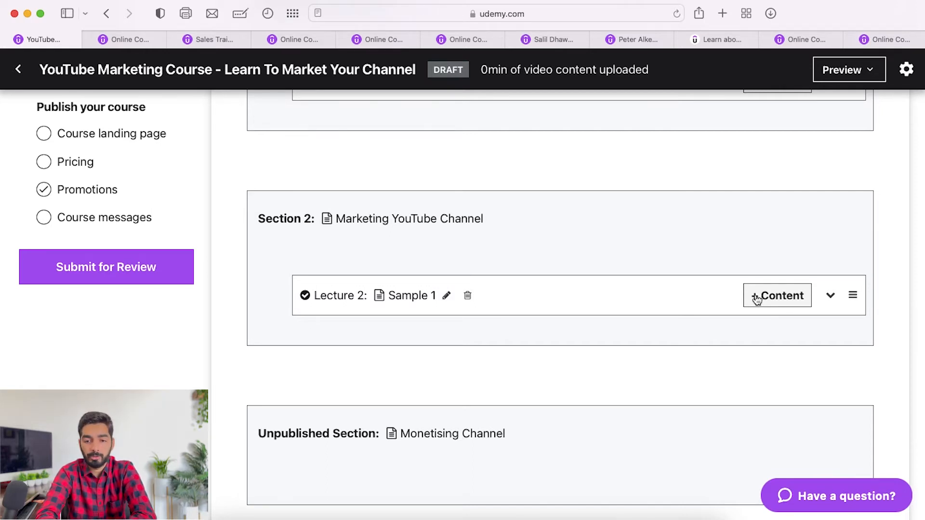
- Choose video as the Sample 1 lecture's content, check the library, and upload production ID_4881727.mp4 from Downloads
{"action": "left_click", "coordinate": [757, 298]}
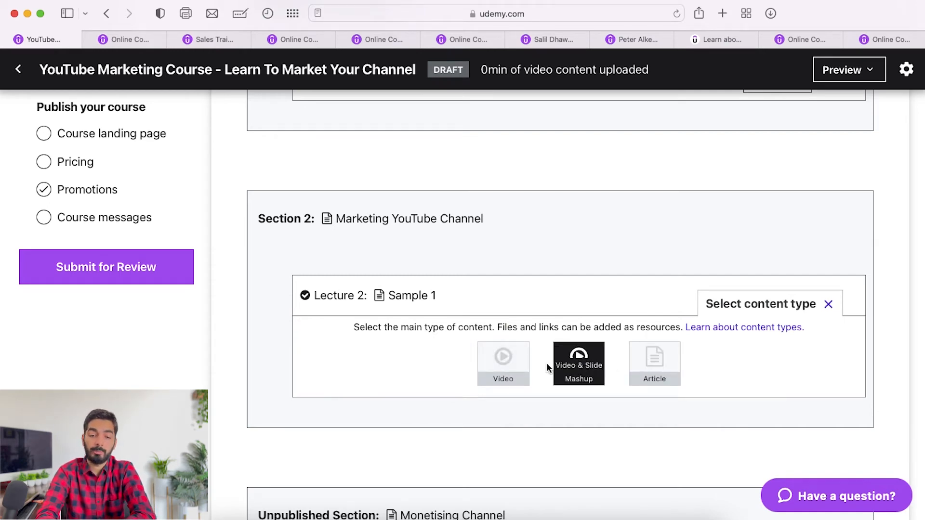
{"action": "left_click", "coordinate": [511, 370]}
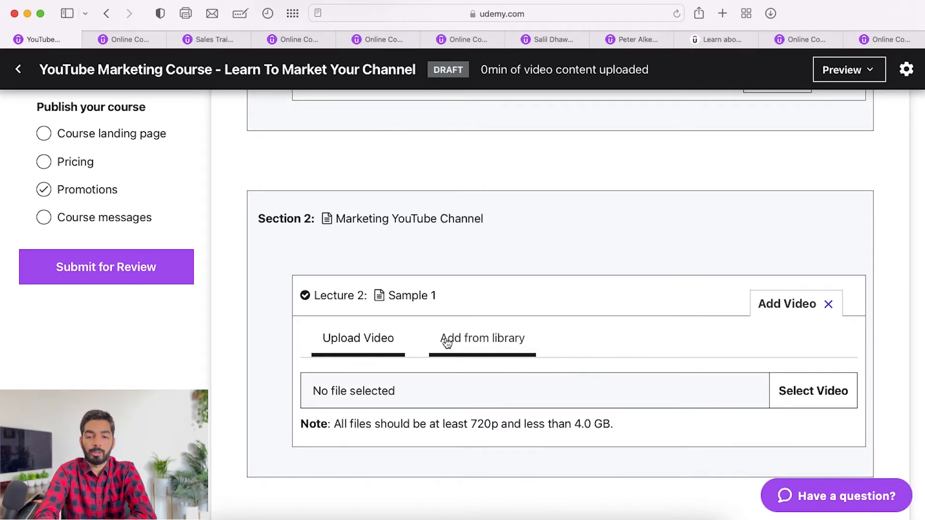
{"action": "scroll", "coordinate": [515, 343], "scroll_direction": "up", "scroll_amount": 10}
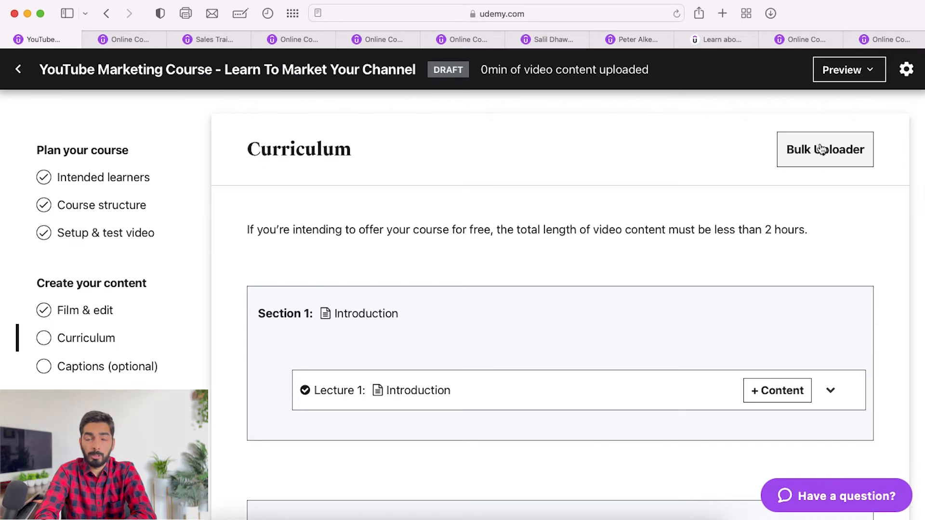
{"action": "scroll", "coordinate": [748, 242], "scroll_direction": "down", "scroll_amount": 10}
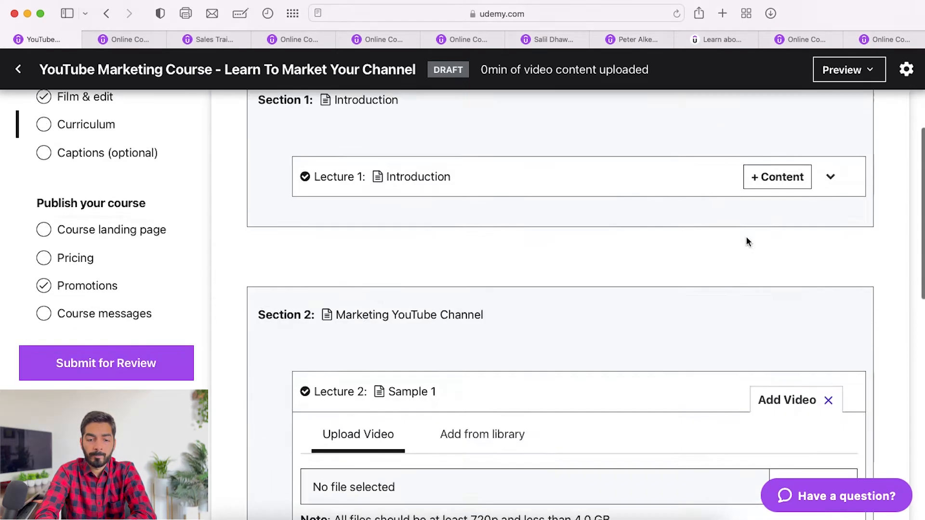
{"action": "left_click", "coordinate": [460, 285]}
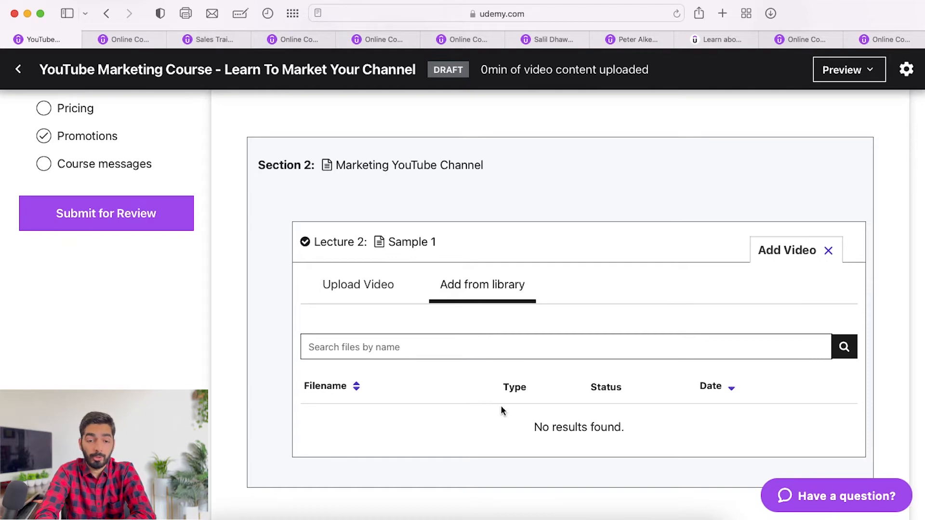
{"action": "left_click", "coordinate": [357, 296]}
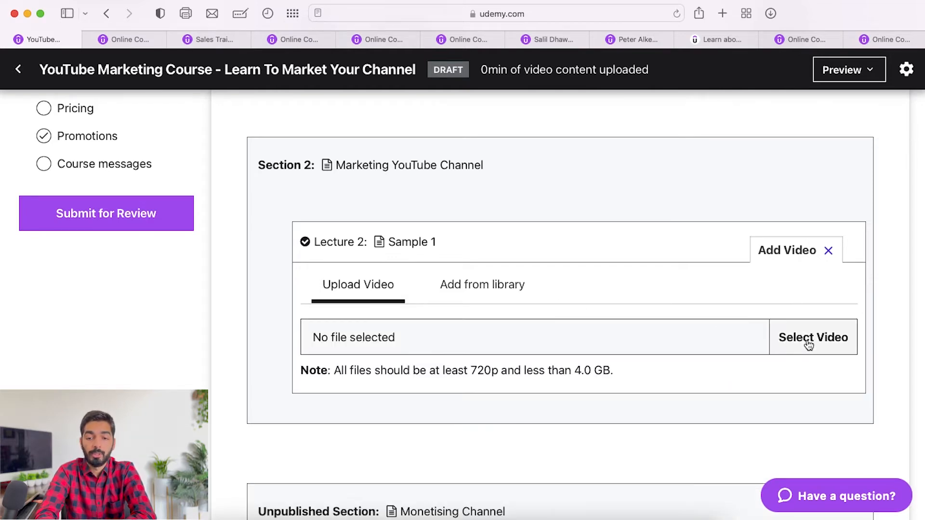
{"action": "left_click", "coordinate": [808, 345]}
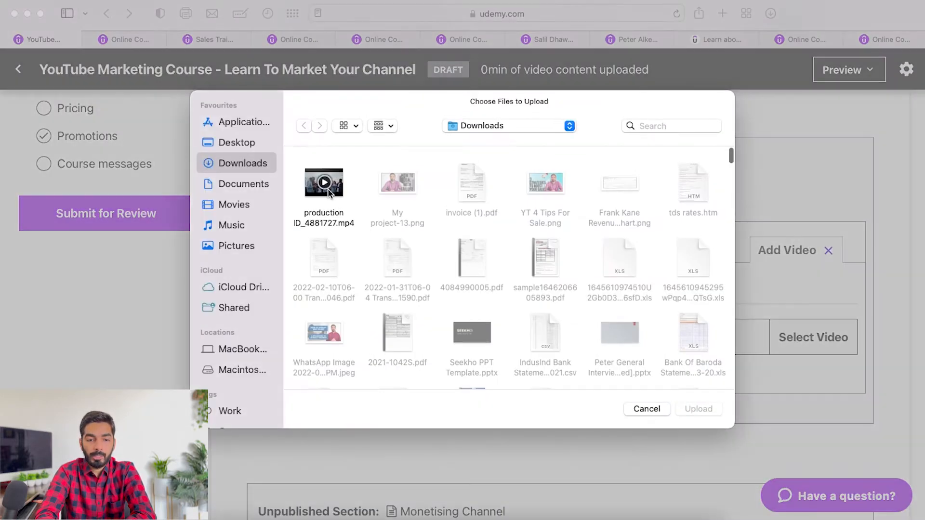
{"action": "left_click", "coordinate": [324, 185]}
{"action": "double_click", "coordinate": [327, 191]}
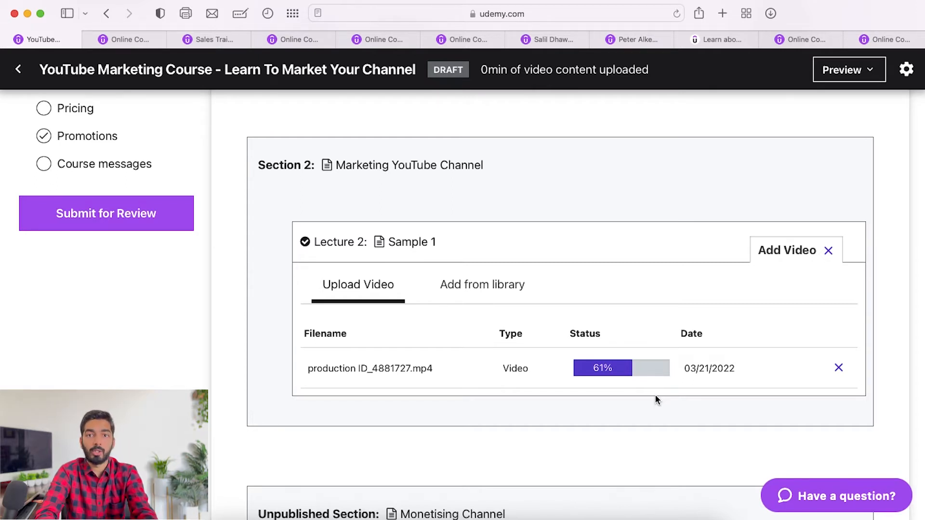
- Start a new quiz below the Sample 1 lecture and title it "Lets test your knowledge"
{"action": "scroll", "coordinate": [655, 395], "scroll_direction": "down", "scroll_amount": 1}
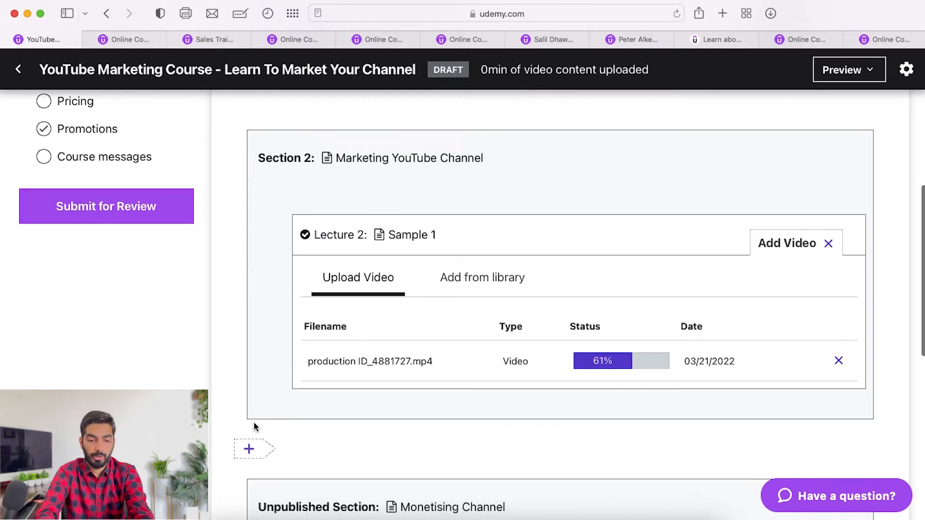
{"action": "left_click", "coordinate": [249, 448]}
{"action": "left_click", "coordinate": [407, 427]}
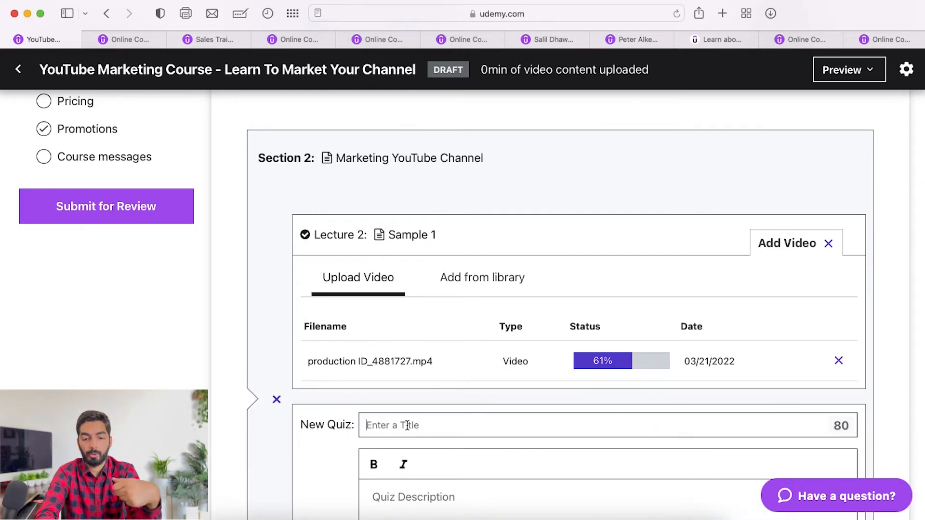
{"action": "scroll", "coordinate": [475, 429], "scroll_direction": "down", "scroll_amount": 5}
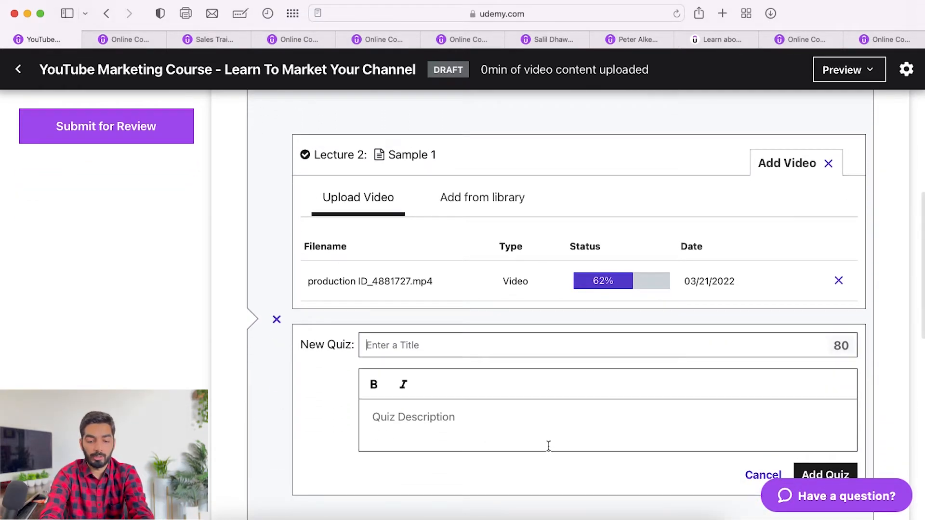
{"action": "type", "text": "Tes"}
{"action": "key", "text": "BackSpace"}
{"action": "key", "text": "BackSpace"}
{"action": "key", "text": "BackSpace"}
{"action": "type", "text": "Lets "}
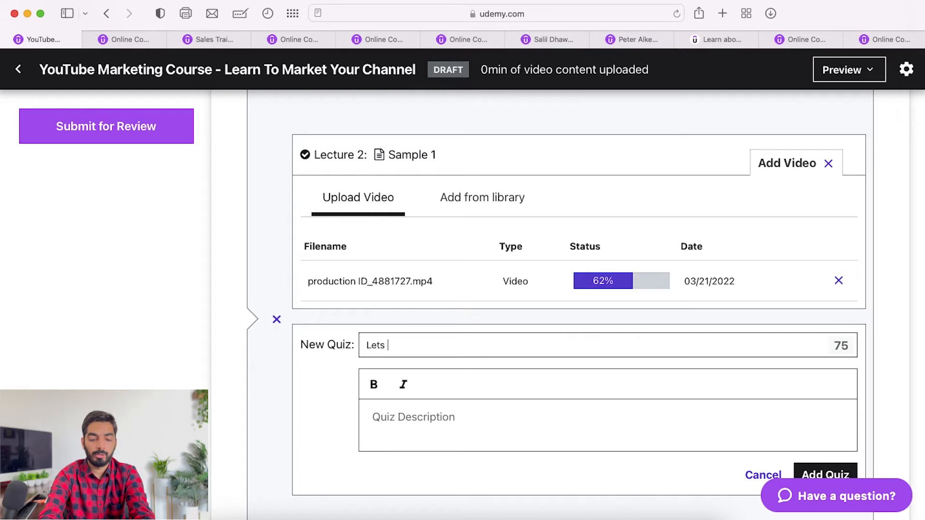
{"action": "type", "text": "test your knowledge"}
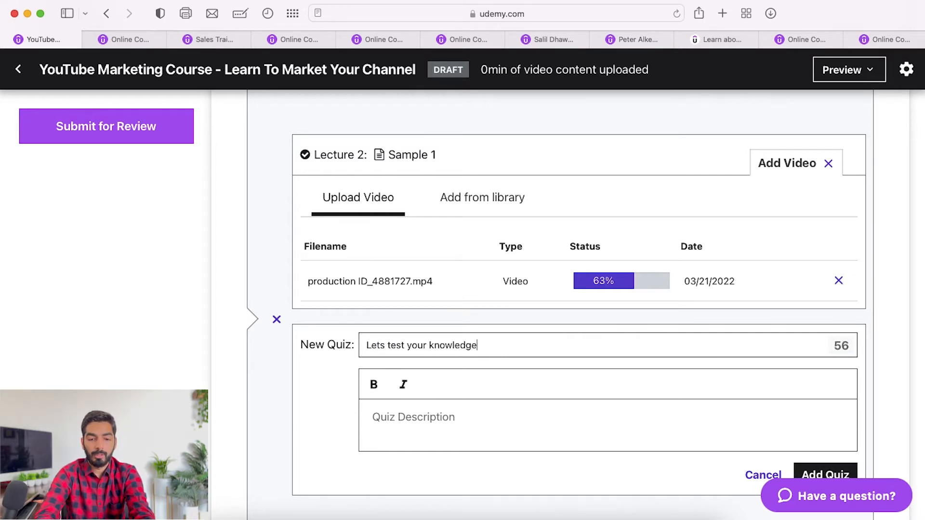
- Enter "How do you monetise?" as the quiz description, correcting the misspelled word, and add the quiz to the section
{"action": "left_click", "coordinate": [588, 435]}
{"action": "type", "text": "How "}
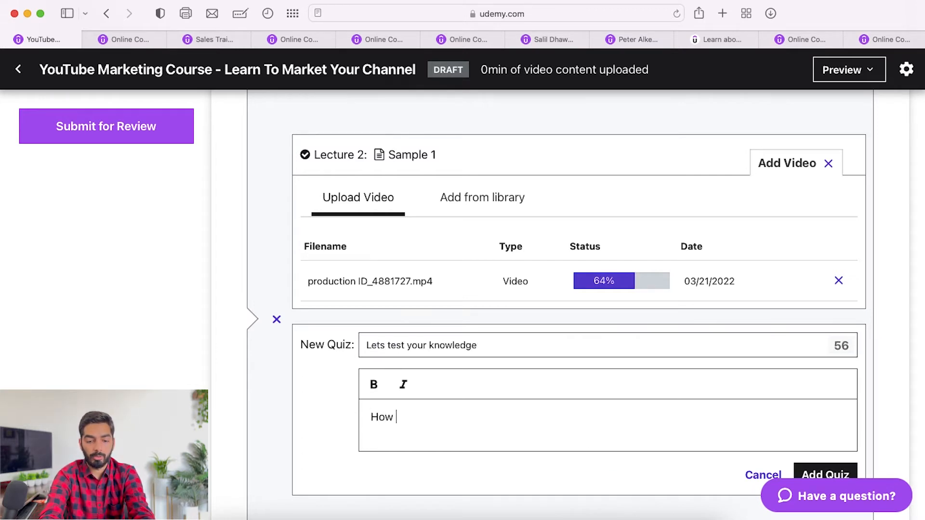
{"action": "type", "text": "do you moten"}
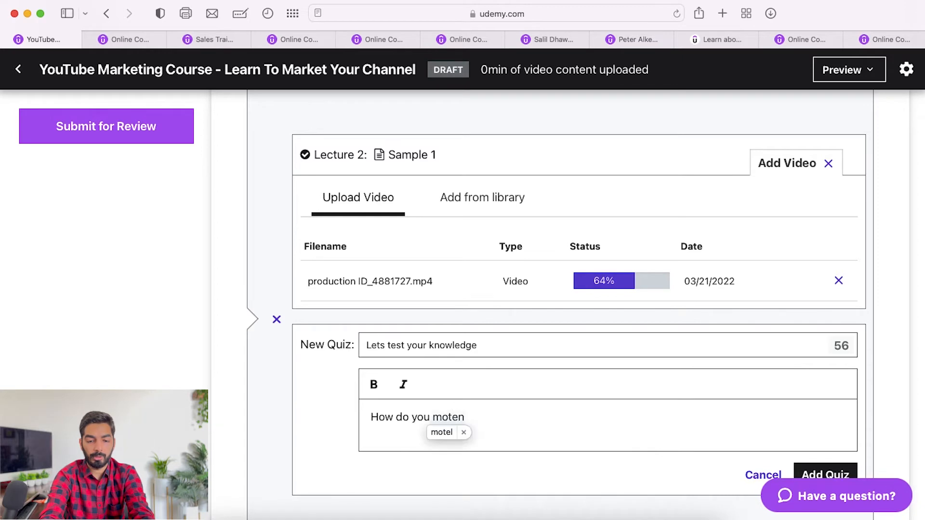
{"action": "key", "text": "BackSpace"}
{"action": "type", "text": "ni"}
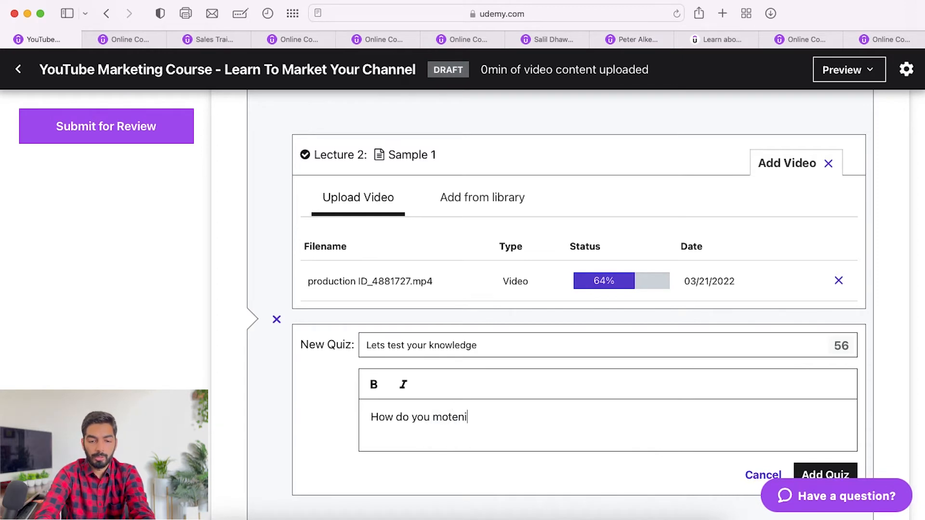
{"action": "type", "text": "se?"}
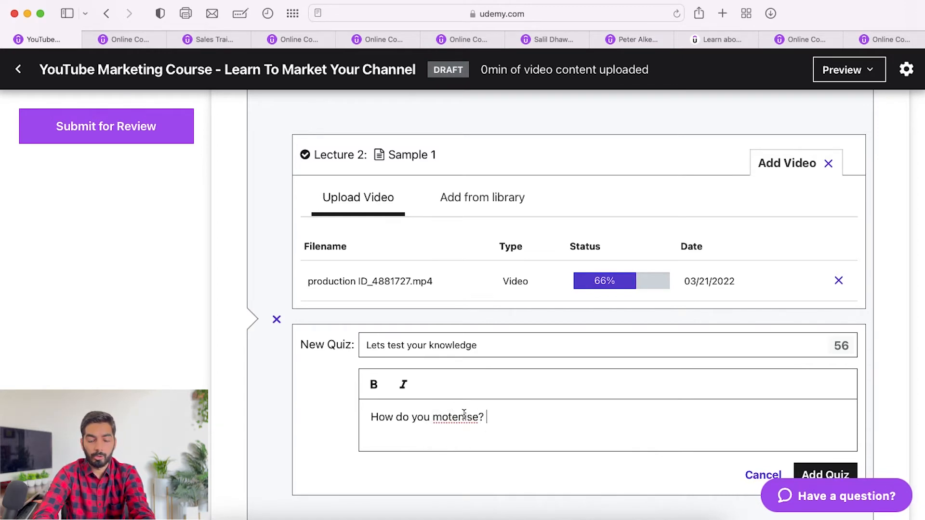
{"action": "double_click", "coordinate": [465, 417]}
{"action": "right_click", "coordinate": [465, 418]}
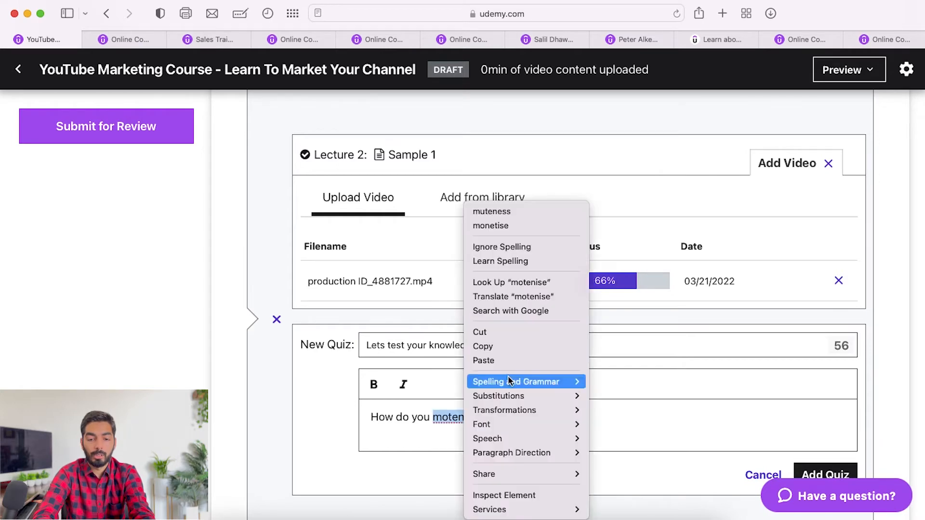
{"action": "left_click", "coordinate": [556, 225]}
{"action": "scroll", "coordinate": [592, 390], "scroll_direction": "down", "scroll_amount": 3}
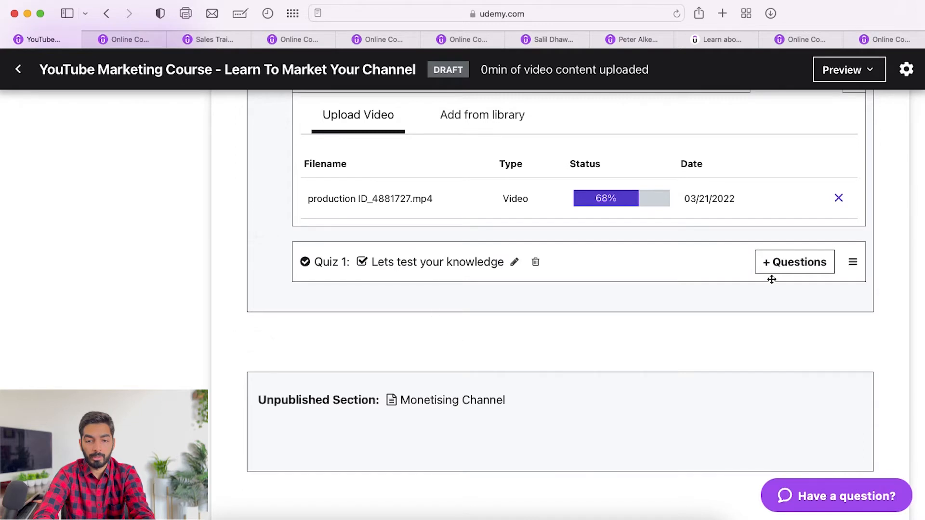
- Start a multiple-choice question in the Lets test your knowledge quiz and enter "How do you monetise" as its text
{"action": "left_click", "coordinate": [779, 271]}
{"action": "left_click", "coordinate": [594, 320]}
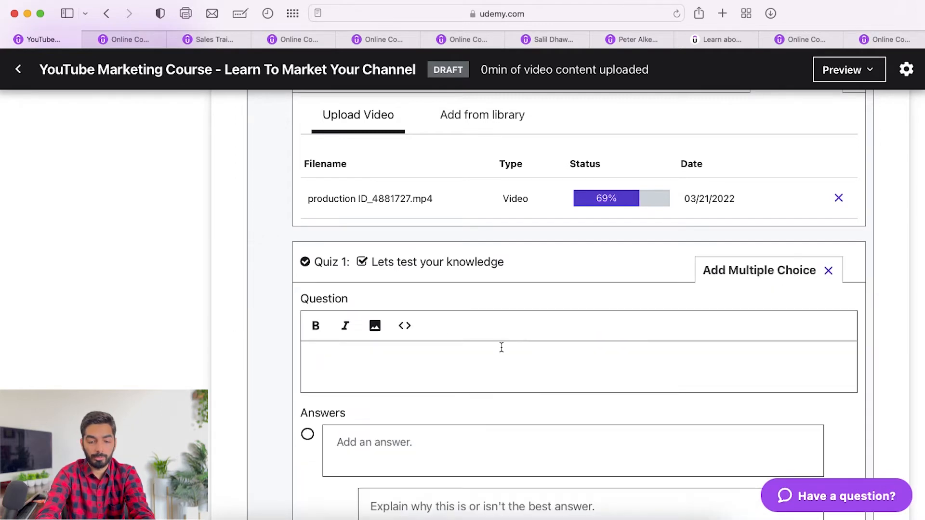
{"action": "type", "text": "How do you"}
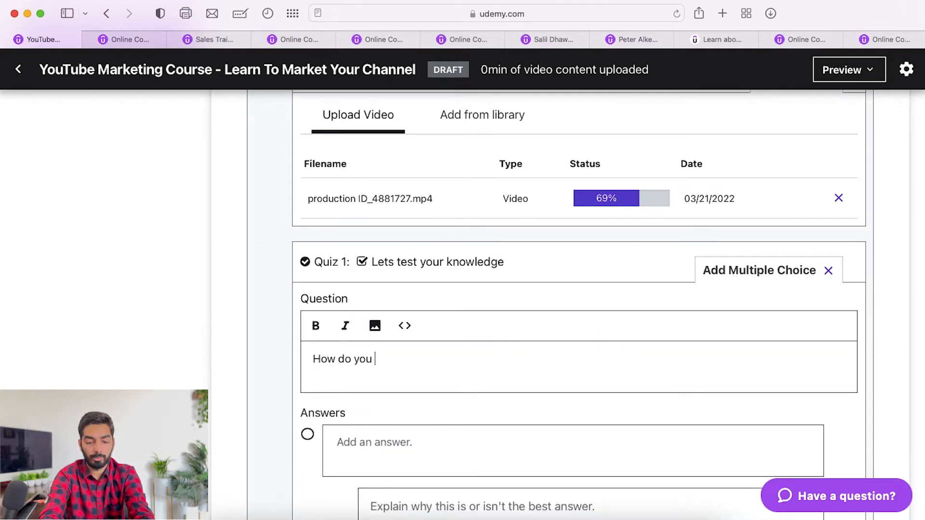
{"action": "type", "text": " moneti"}
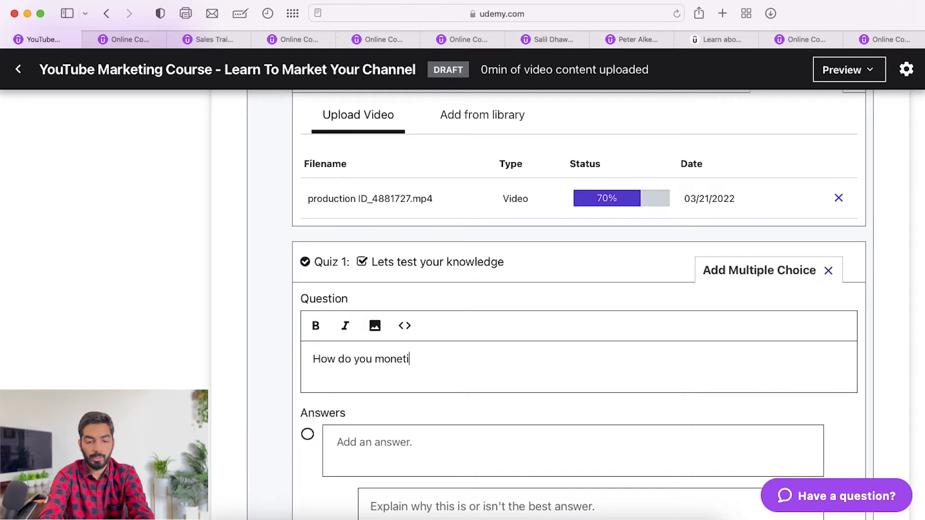
{"action": "type", "text": "ze"}
{"action": "key", "text": "Tab"}
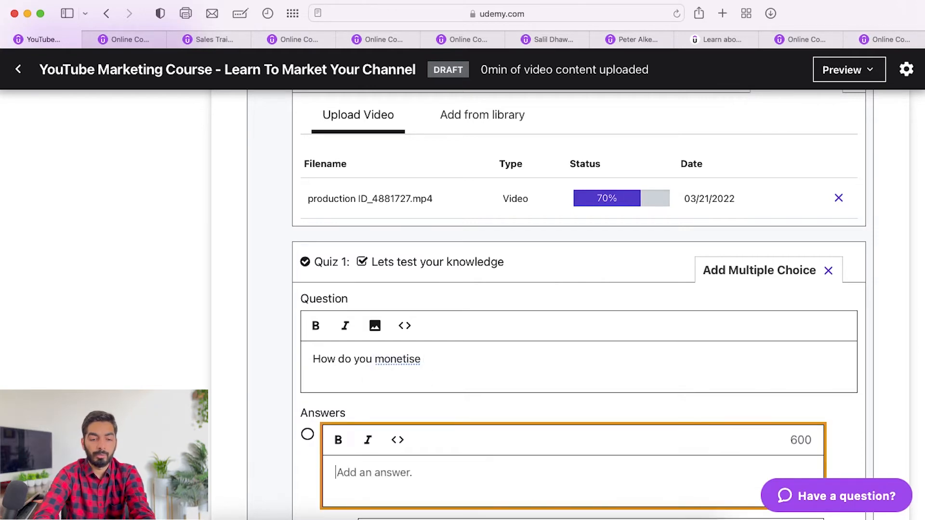
- Enter "1000 subscribers" as the first answer of the multiple-choice question
{"action": "scroll", "coordinate": [580, 304], "scroll_direction": "down", "scroll_amount": 2}
{"action": "left_click", "coordinate": [501, 366]}
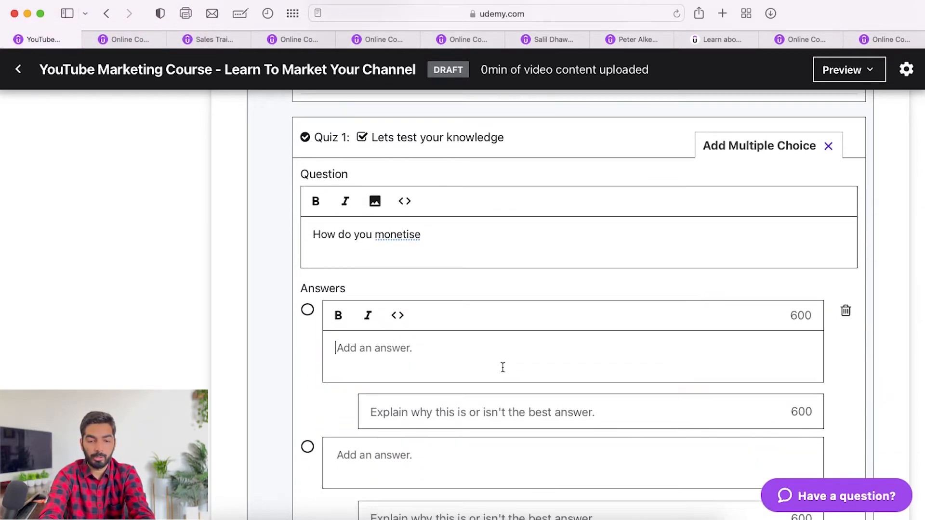
{"action": "type", "text": "1000 subsc"}
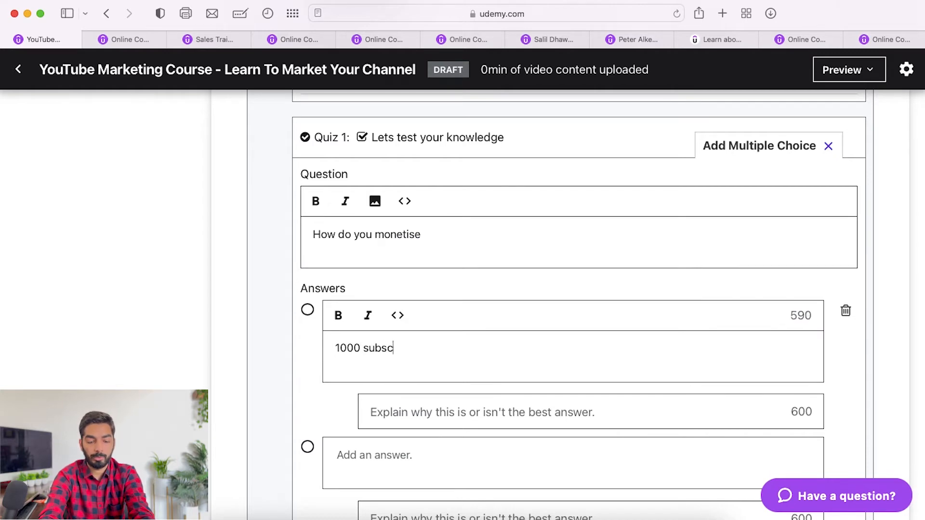
{"action": "type", "text": "ribers"}
- Enter "100 subscribers" as the question's second answer, correcting the mistyped number
{"action": "scroll", "coordinate": [574, 339], "scroll_direction": "down", "scroll_amount": 3}
{"action": "left_click", "coordinate": [574, 333]}
{"action": "type", "text": "1000"}
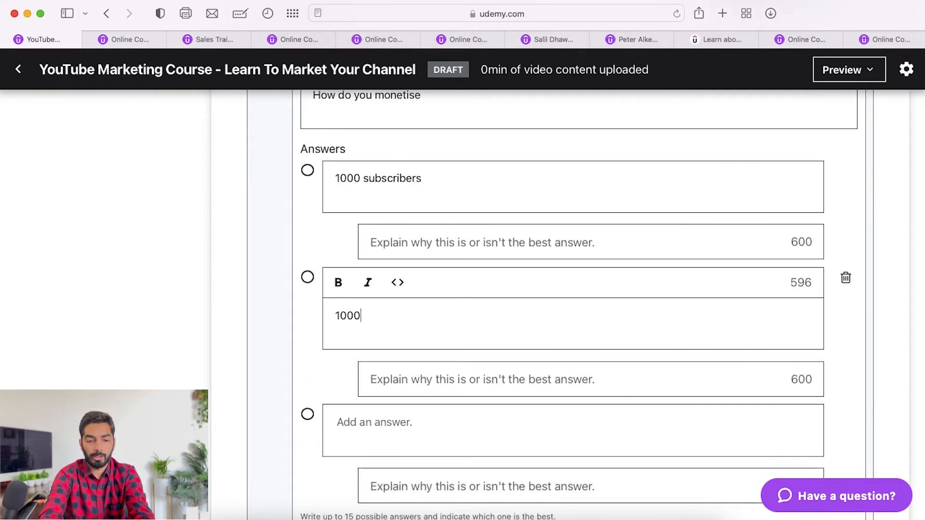
{"action": "key", "text": "BackSpace"}
{"action": "type", "text": "subs"}
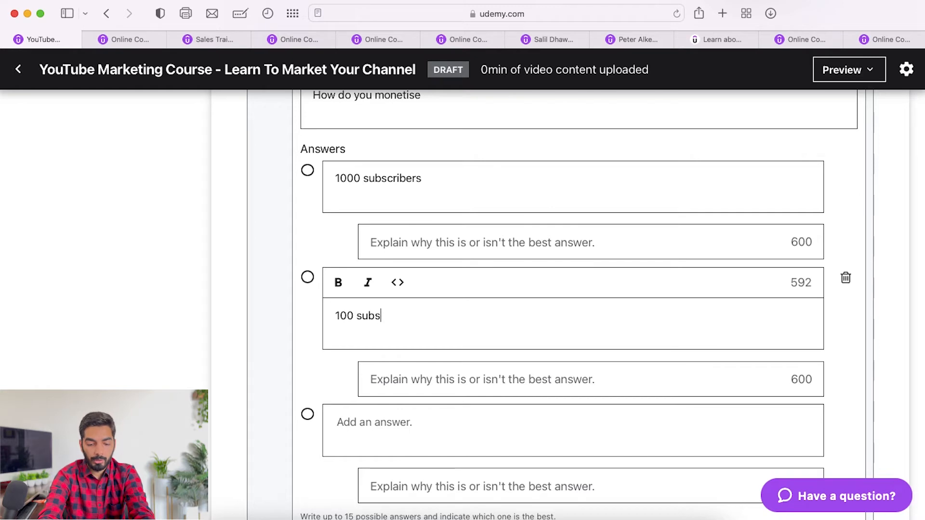
{"action": "type", "text": "cribers"}
- Enter "10 subscribers" as the question's third answer
{"action": "scroll", "coordinate": [558, 354], "scroll_direction": "down", "scroll_amount": 3}
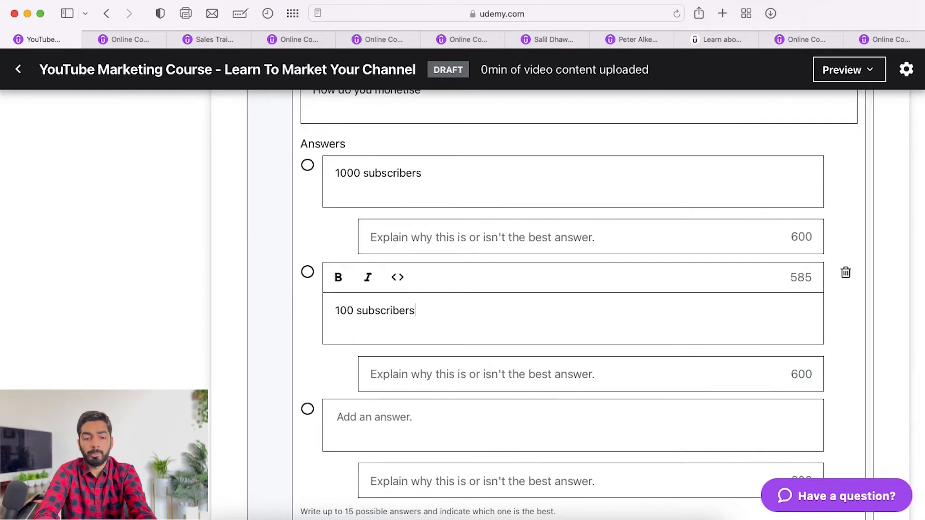
{"action": "left_click", "coordinate": [523, 375]}
{"action": "type", "text": "10 "}
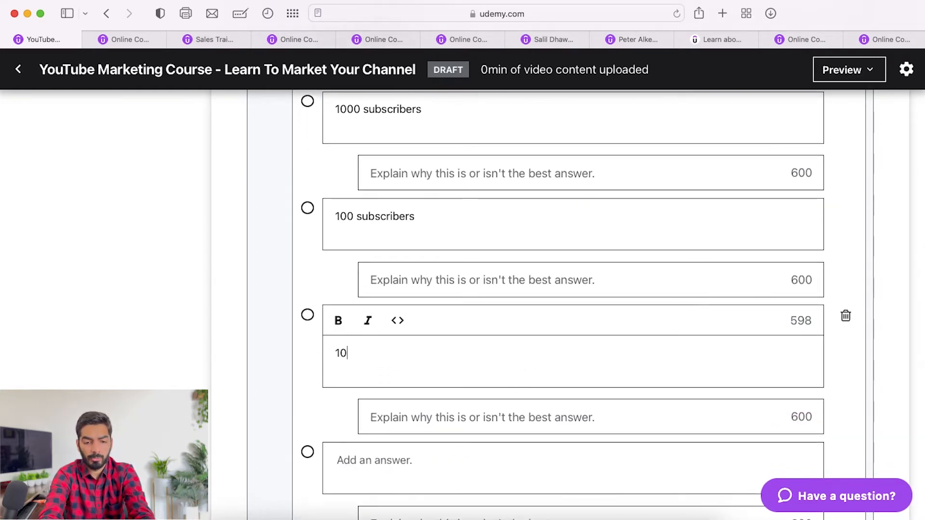
{"action": "type", "text": "subscriber"}
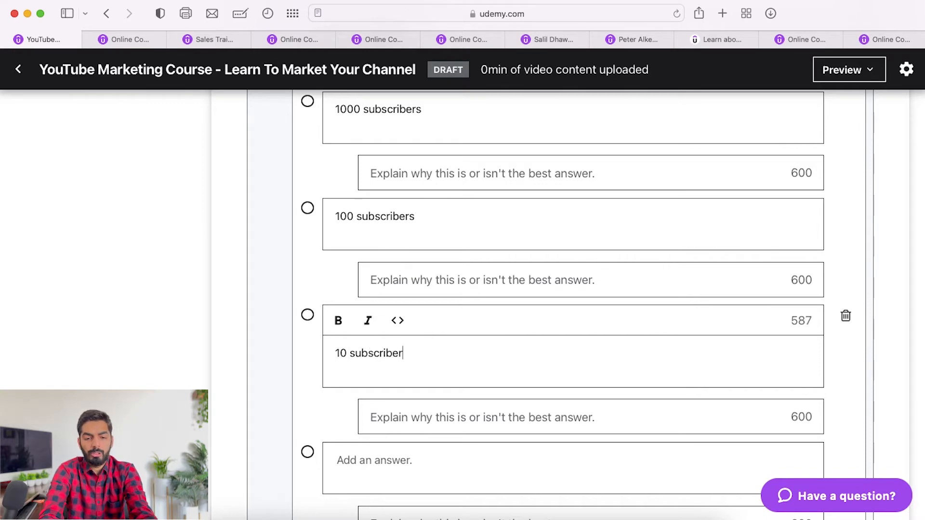
{"action": "type", "text": "s"}
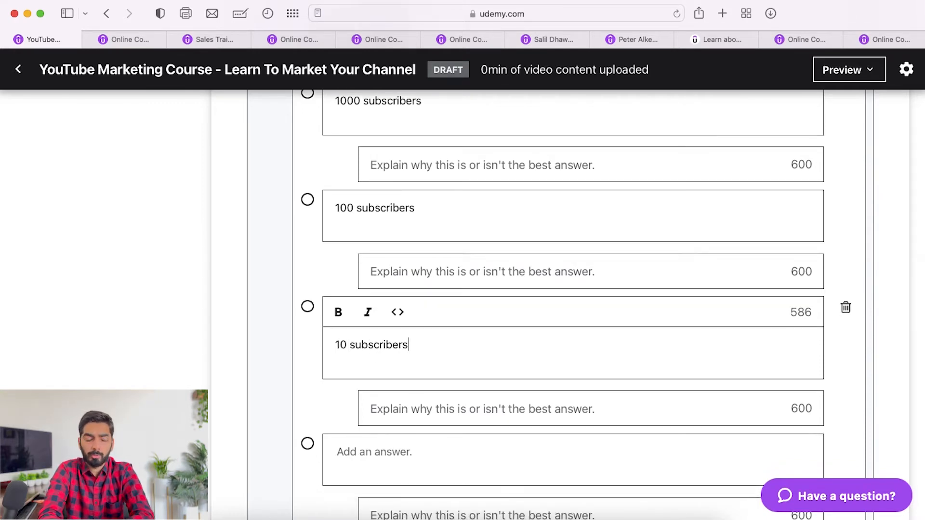
- Mark "1000 subscribers" as the correct answer and save the question
{"action": "scroll", "coordinate": [296, 307], "scroll_direction": "up", "scroll_amount": 5}
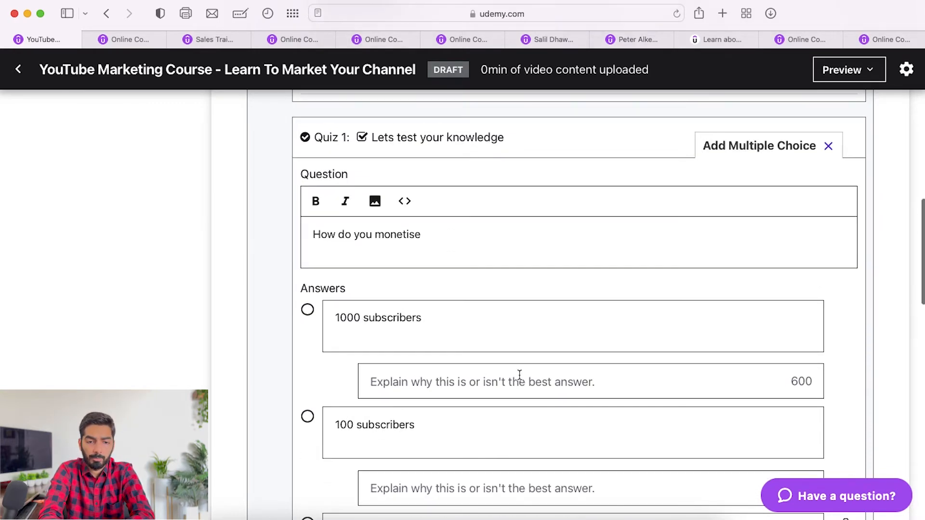
{"action": "left_click", "coordinate": [307, 310]}
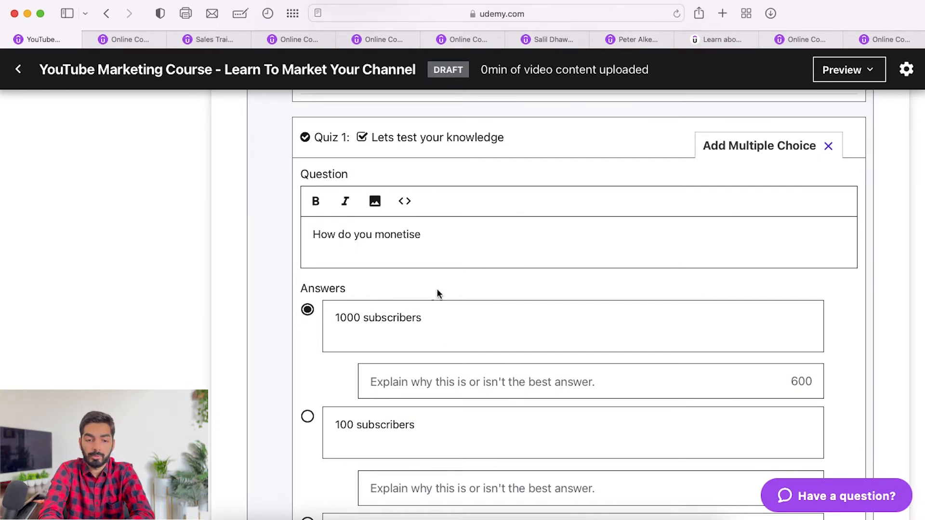
{"action": "scroll", "coordinate": [462, 332], "scroll_direction": "down", "scroll_amount": 10}
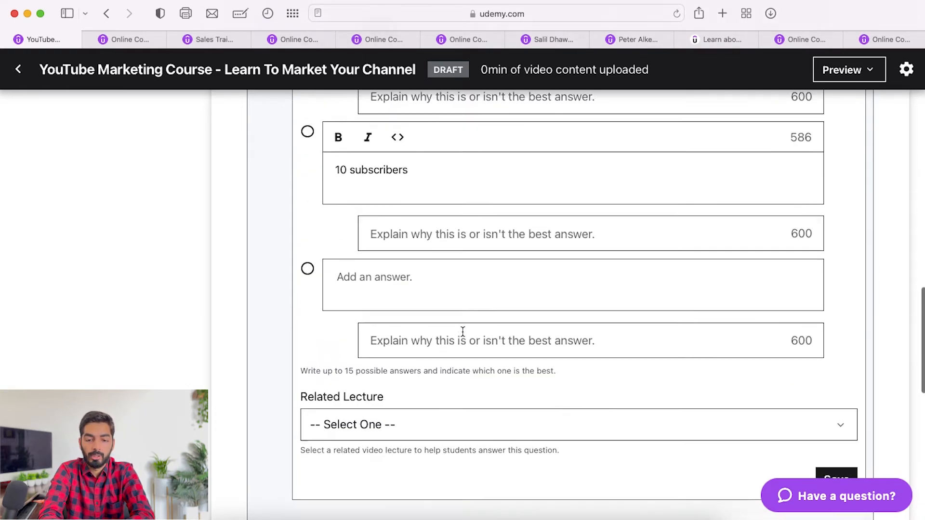
{"action": "left_click", "coordinate": [826, 402]}
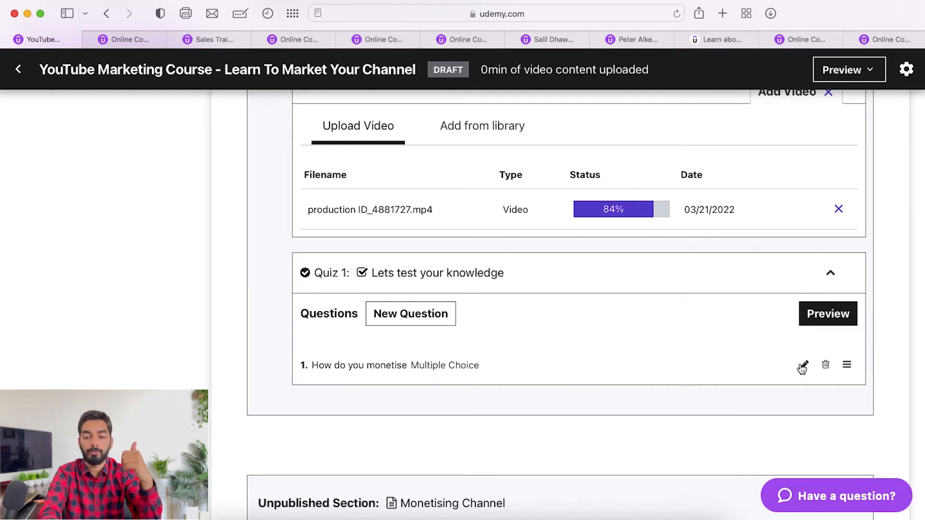
- Reopen the saved quiz question, check its Related Lecture options, and save it without selecting a lecture
{"action": "left_click", "coordinate": [755, 363]}
{"action": "scroll", "coordinate": [680, 345], "scroll_direction": "down", "scroll_amount": 10}
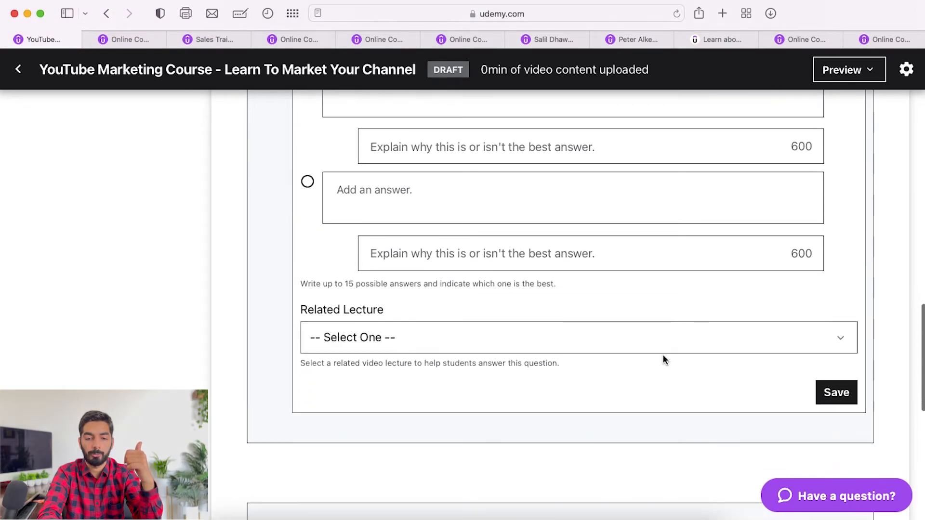
{"action": "left_click", "coordinate": [664, 348]}
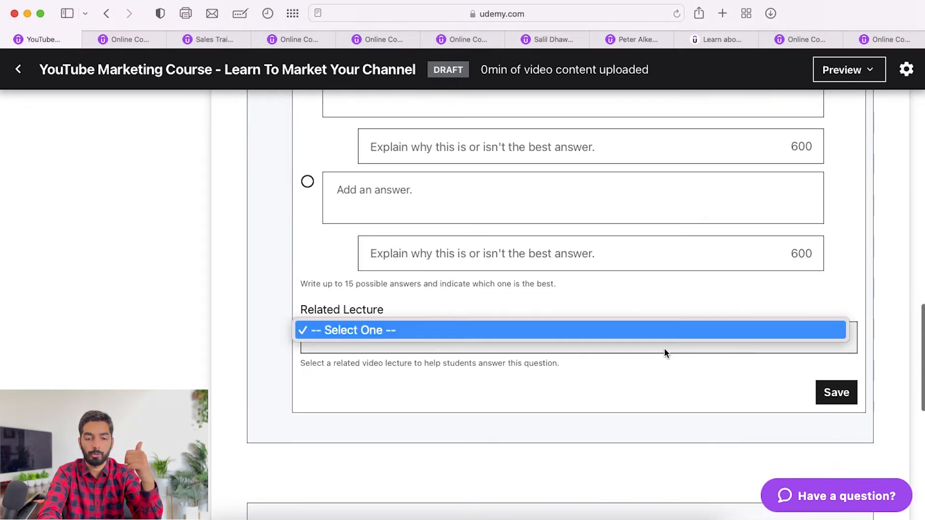
{"action": "left_click", "coordinate": [519, 337]}
{"action": "scroll", "coordinate": [582, 374], "scroll_direction": "up", "scroll_amount": 1}
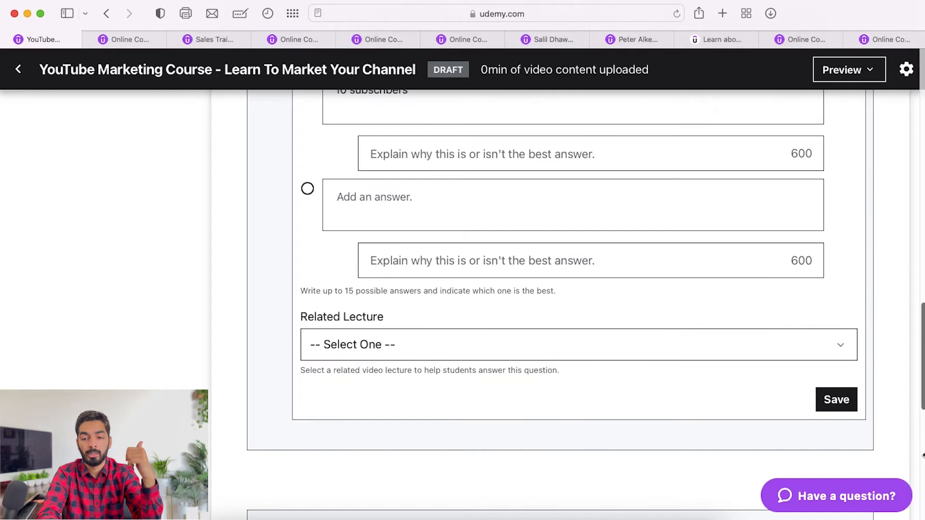
{"action": "left_click", "coordinate": [839, 401]}
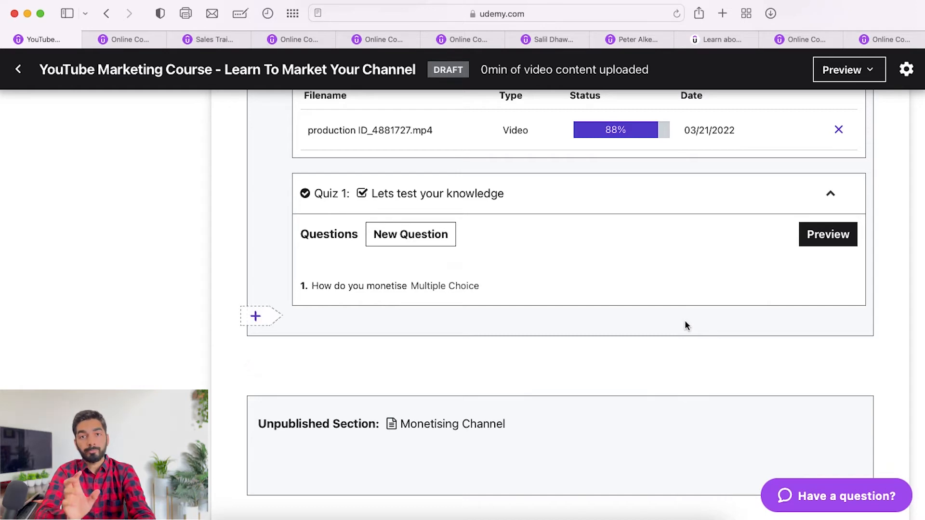
- Add an assignment titled "Describe Your Channel" below the quiz in the Marketing YouTube Channel section
{"action": "left_click", "coordinate": [263, 317]}
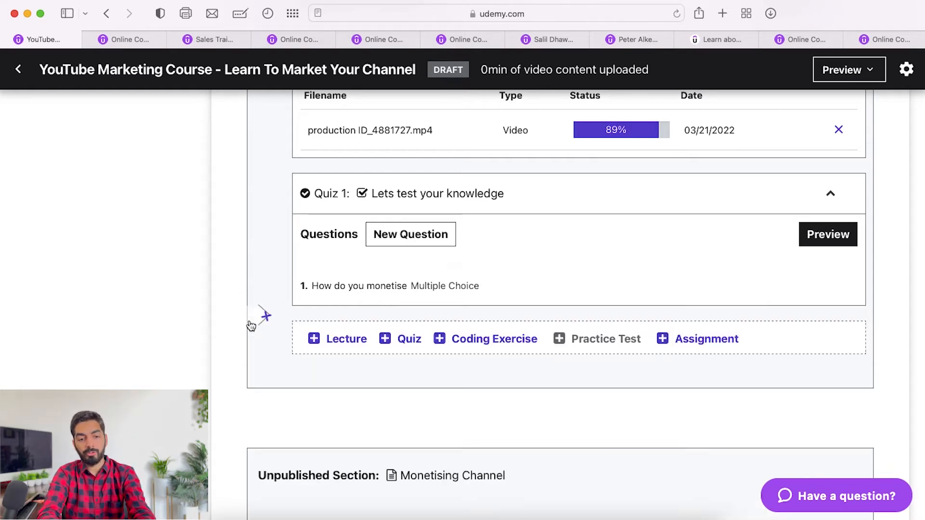
{"action": "left_click", "coordinate": [683, 347]}
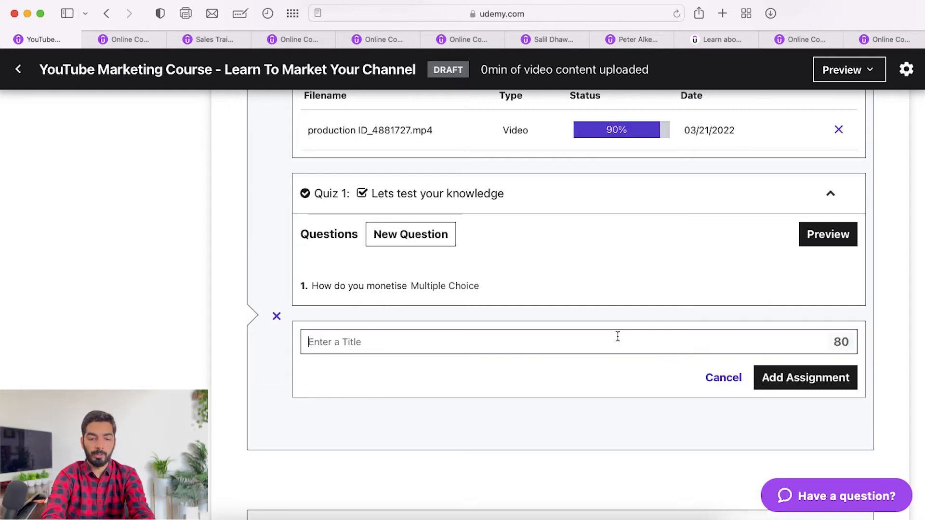
{"action": "type", "text": "D"}
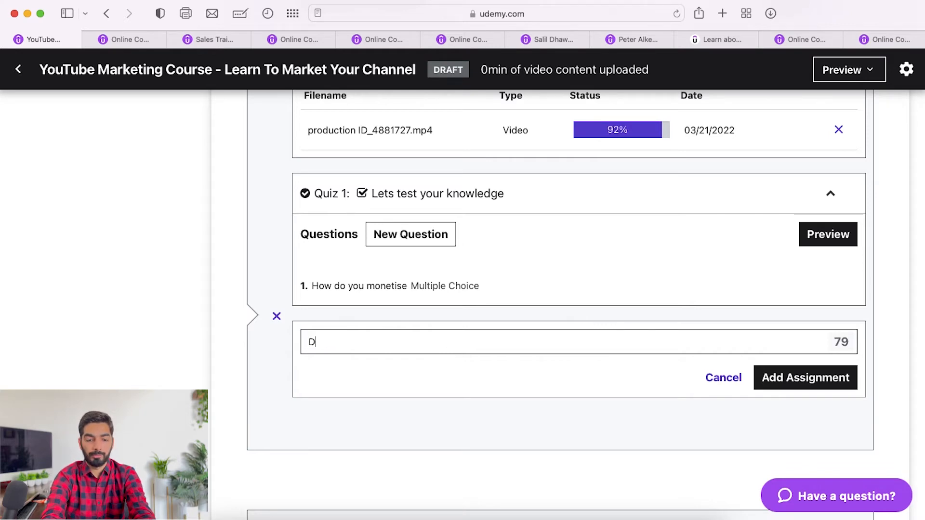
{"action": "type", "text": "escrib"}
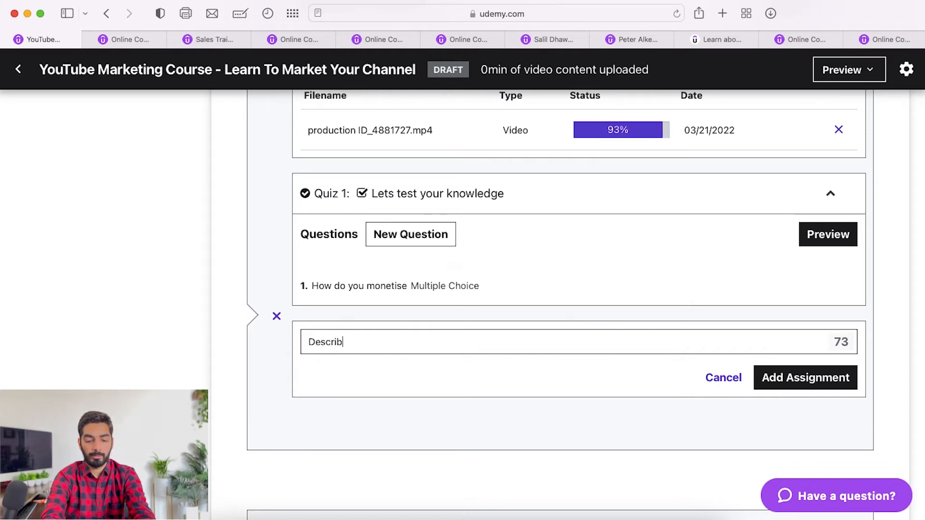
{"action": "type", "text": "e Your Channel"}
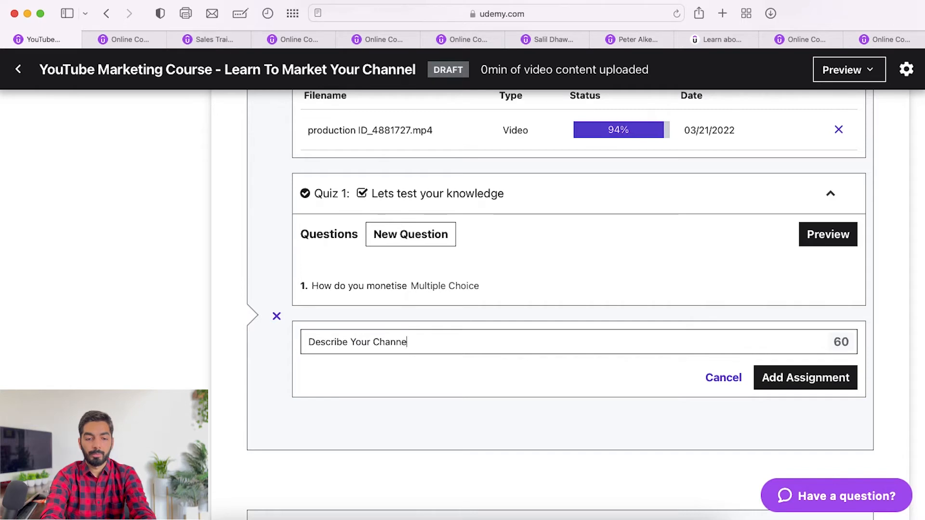
{"action": "left_click", "coordinate": [787, 380]}
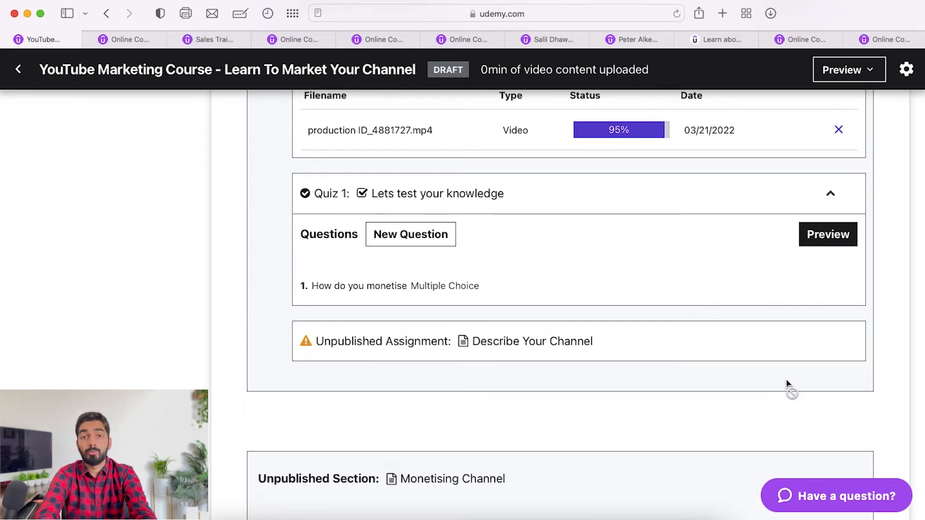
- Try twice to open the Describe Your Channel assignment for editing, choosing to stay on the page each time
{"action": "mouse_move", "coordinate": [650, 333]}
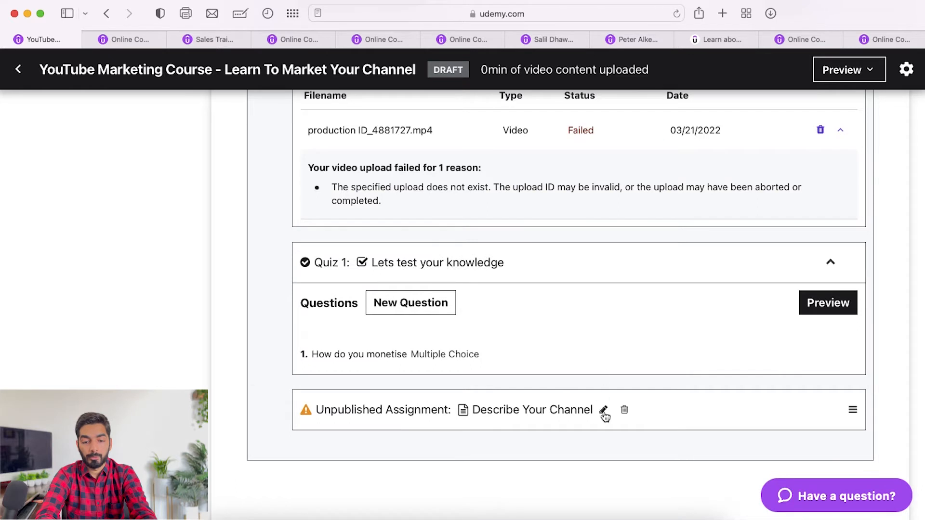
{"action": "left_click", "coordinate": [603, 411]}
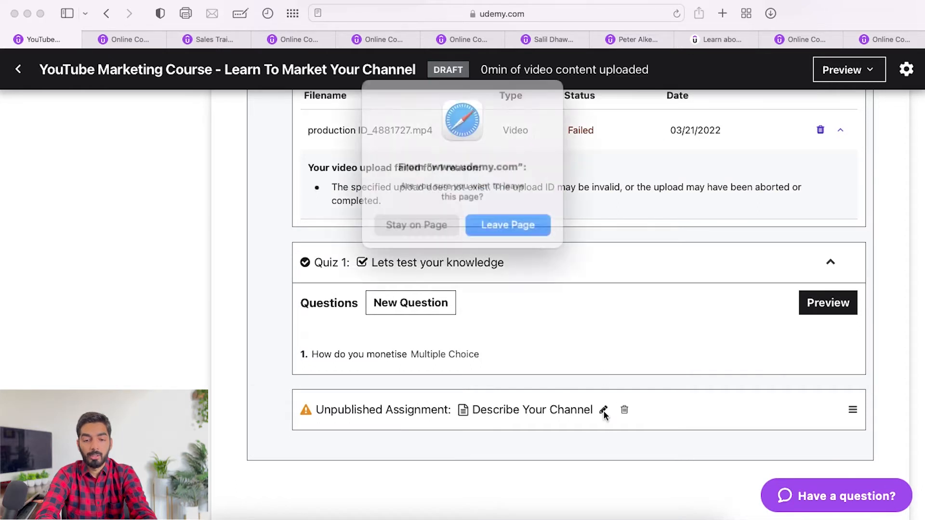
{"action": "left_click", "coordinate": [441, 215]}
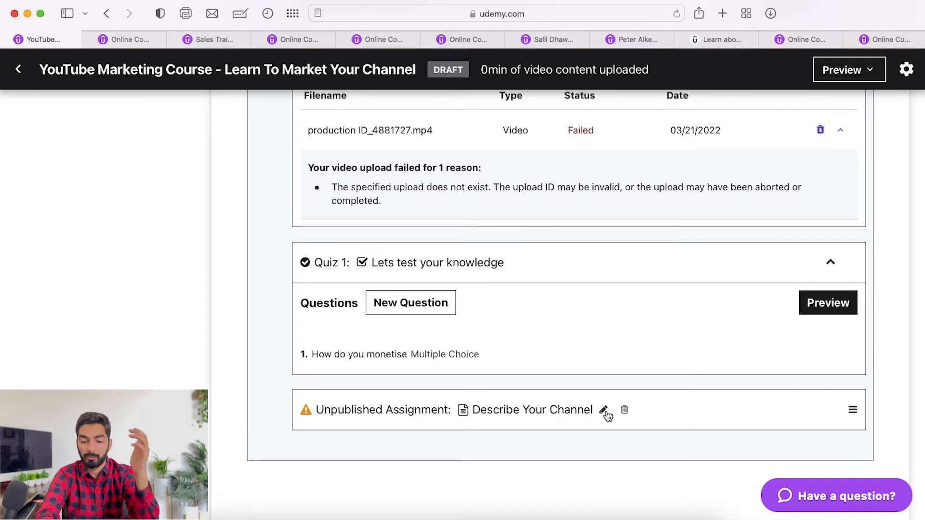
{"action": "left_click", "coordinate": [605, 414]}
{"action": "left_click", "coordinate": [447, 216]}
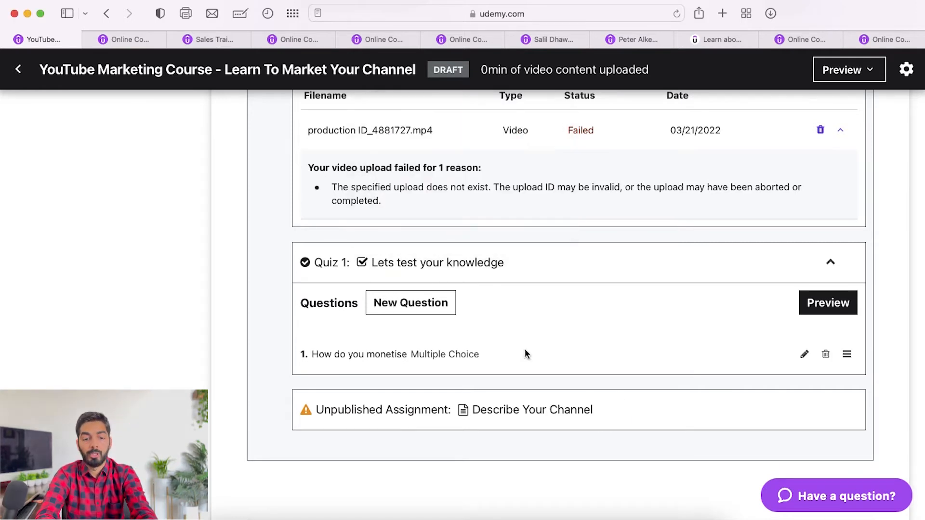
- Check which item types can be added below the Describe Your Channel assignment, and close the choices without adding one
{"action": "scroll", "coordinate": [525, 348], "scroll_direction": "down", "scroll_amount": 3}
{"action": "left_click", "coordinate": [272, 330]}
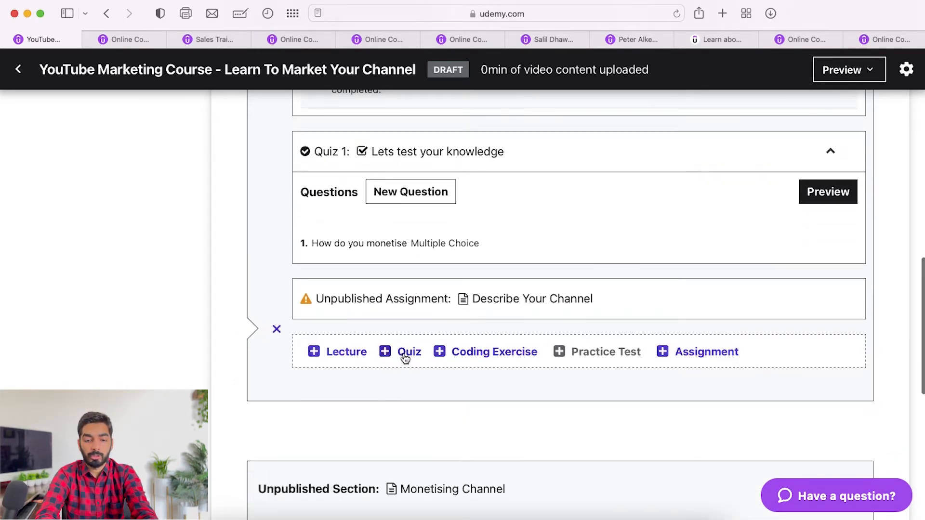
{"action": "left_click", "coordinate": [277, 329]}
- Review the curriculum back up to Section 1 and switch to the open page for submitting the test video
{"action": "scroll", "coordinate": [343, 345], "scroll_direction": "down", "scroll_amount": 5}
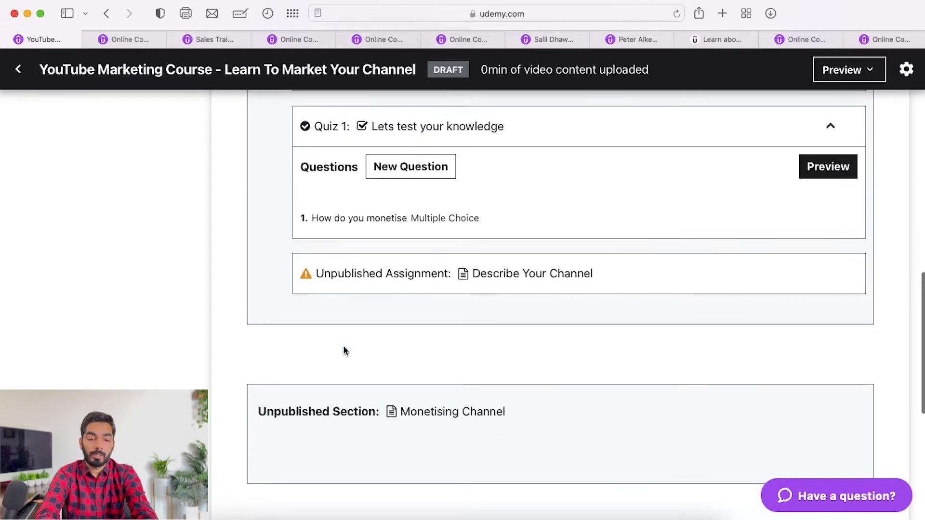
{"action": "scroll", "coordinate": [264, 347], "scroll_direction": "up", "scroll_amount": 15}
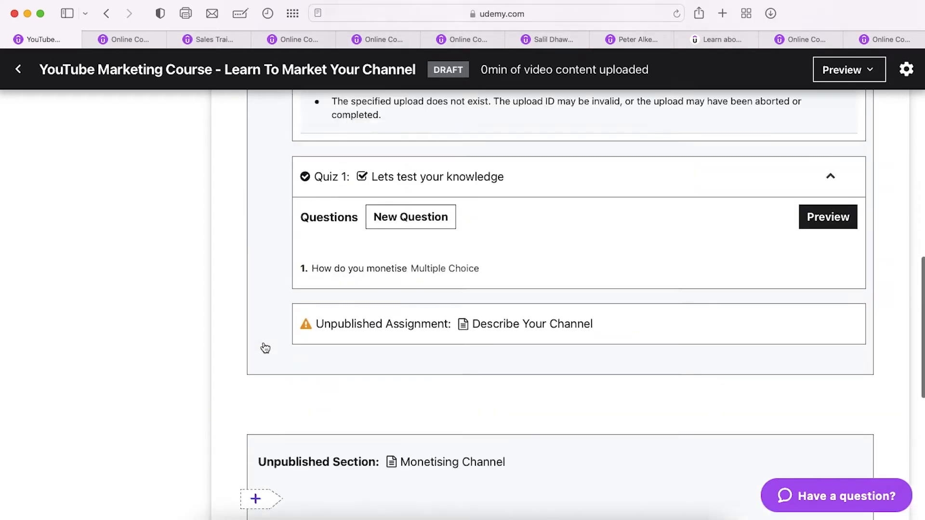
{"action": "scroll", "coordinate": [262, 346], "scroll_direction": "down", "scroll_amount": 1}
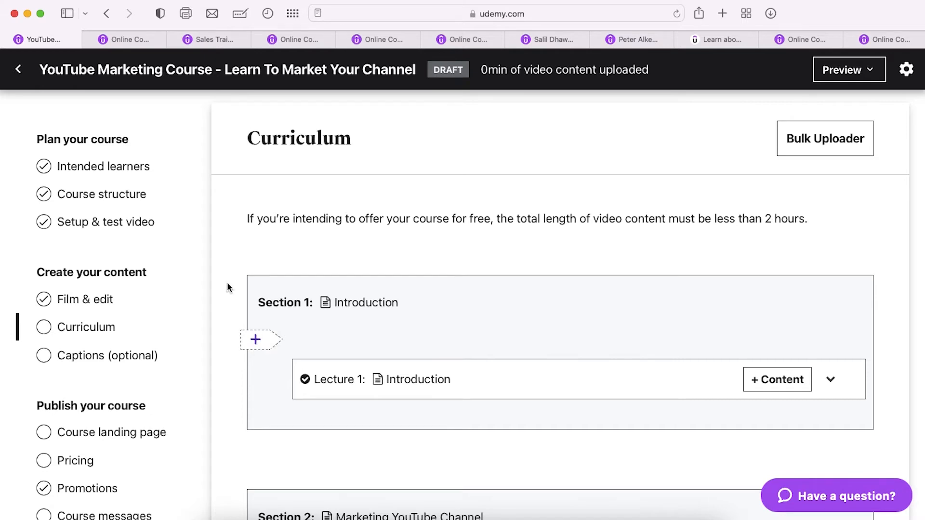
{"action": "left_click", "coordinate": [129, 40]}
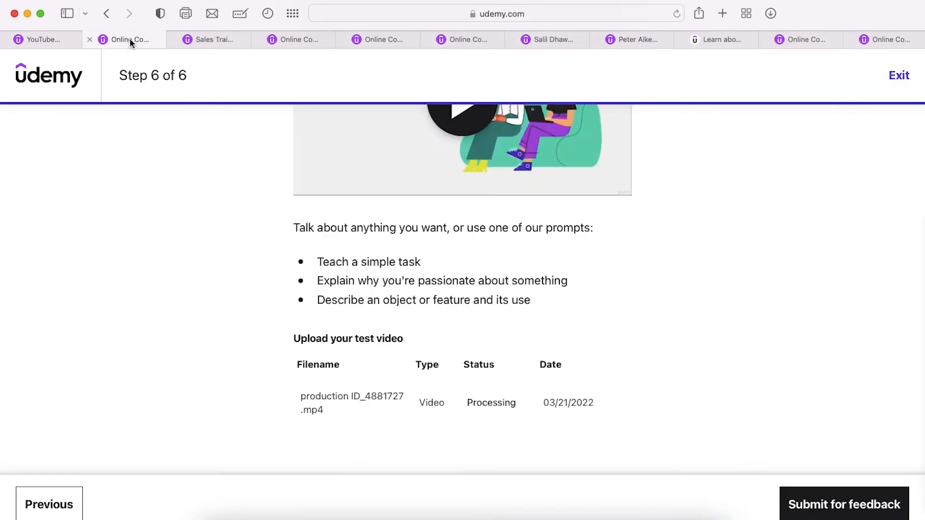
- Switch to the Sales Training Masterclass course page and examine the lectures in its Introduction section
{"action": "left_click", "coordinate": [209, 39]}
{"action": "scroll", "coordinate": [278, 252], "scroll_direction": "down", "scroll_amount": 10}
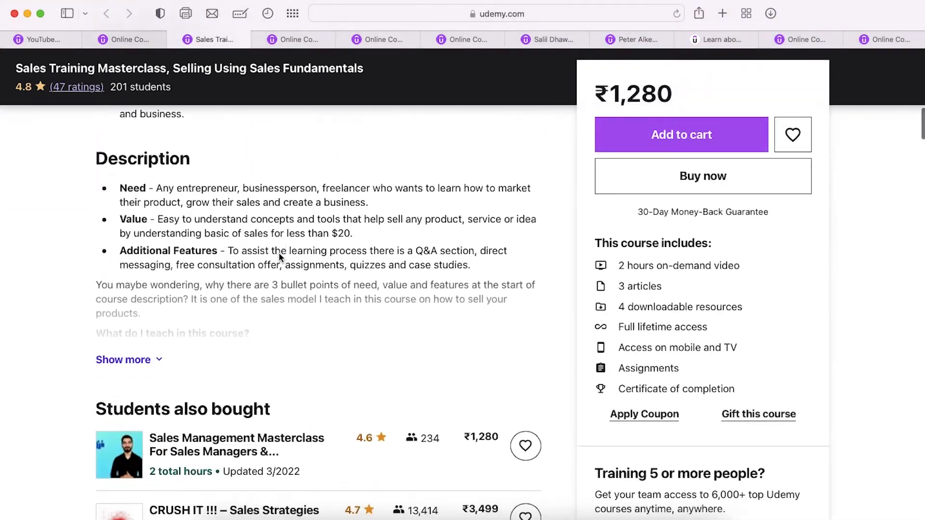
{"action": "scroll", "coordinate": [279, 253], "scroll_direction": "down", "scroll_amount": 15}
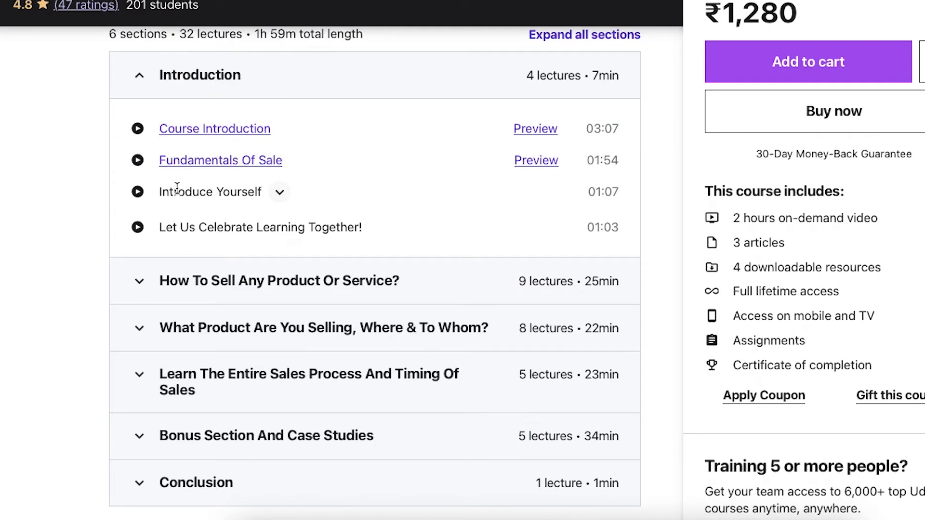
{"action": "left_click_drag", "start_coordinate": [177, 189], "coordinate": [249, 192]}
{"action": "left_click", "coordinate": [248, 192]}
{"action": "left_click_drag", "start_coordinate": [374, 232], "coordinate": [143, 225]}
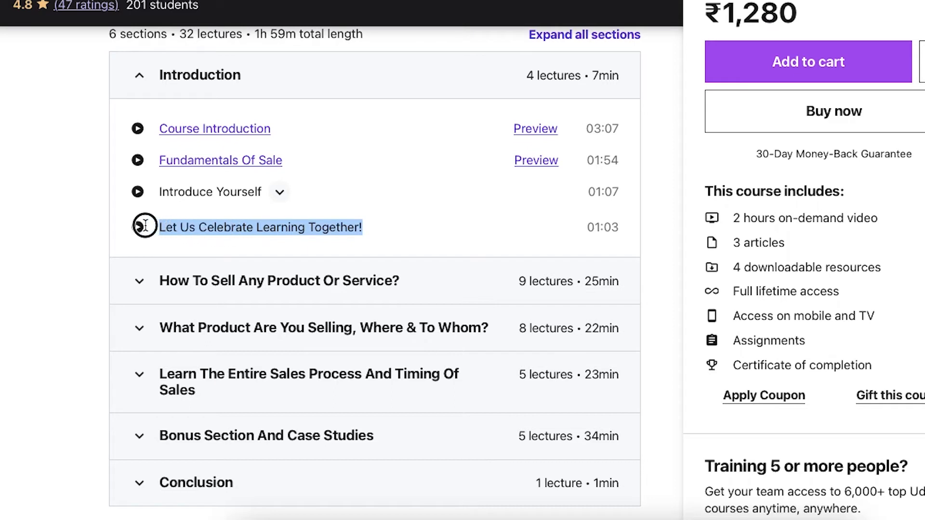
{"action": "left_click", "coordinate": [264, 240]}
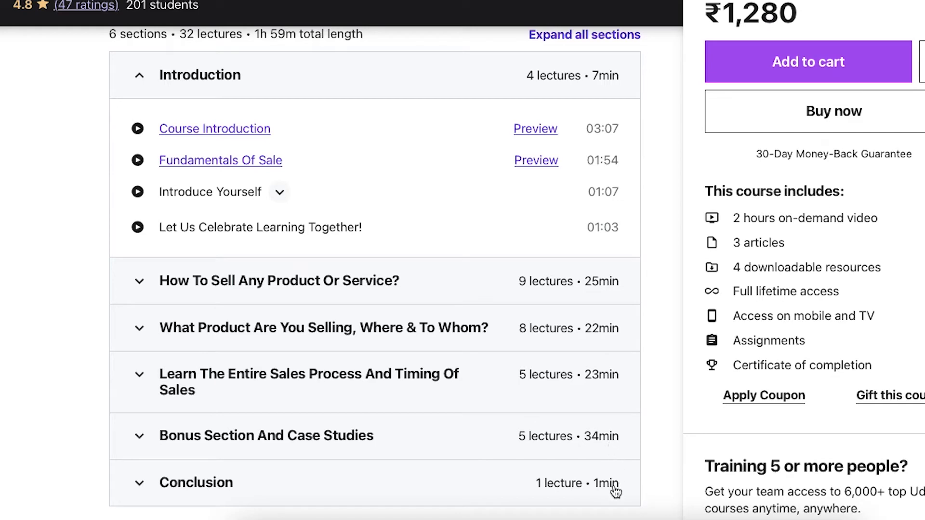
- Expand the "How To Sell Any Product Or Service?" section and examine its lectures and Assignment 1 items
{"action": "left_click", "coordinate": [436, 296]}
{"action": "scroll", "coordinate": [439, 295], "scroll_direction": "down", "scroll_amount": 2}
{"action": "scroll", "coordinate": [438, 296], "scroll_direction": "down", "scroll_amount": 2}
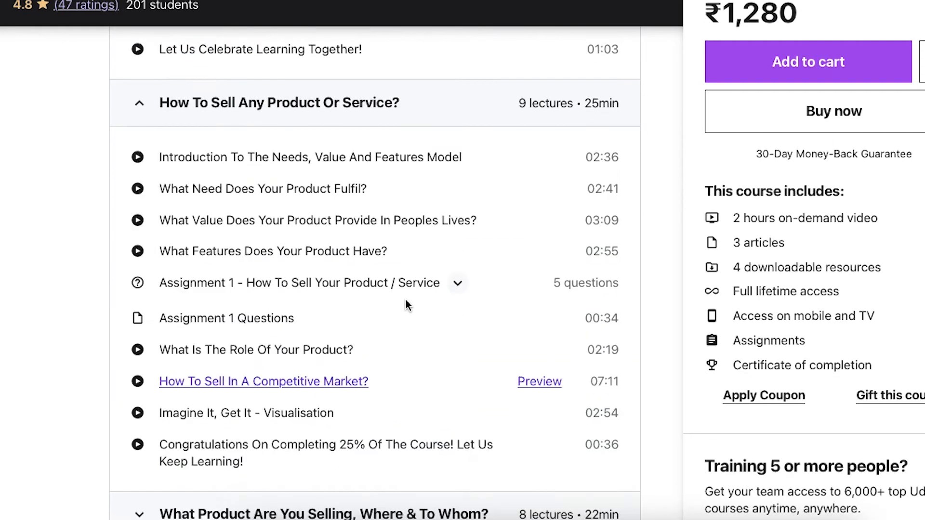
{"action": "left_click", "coordinate": [455, 287]}
{"action": "left_click", "coordinate": [456, 288]}
{"action": "left_click_drag", "start_coordinate": [255, 156], "coordinate": [389, 275]}
{"action": "left_click", "coordinate": [393, 266]}
{"action": "left_click_drag", "start_coordinate": [304, 315], "coordinate": [207, 313]}
{"action": "left_click", "coordinate": [208, 314]}
{"action": "scroll", "coordinate": [265, 315], "scroll_direction": "down", "scroll_amount": 2}
- Expand the sections on what product you are selling and on the entire sales process, and review their items
{"action": "left_click", "coordinate": [275, 410]}
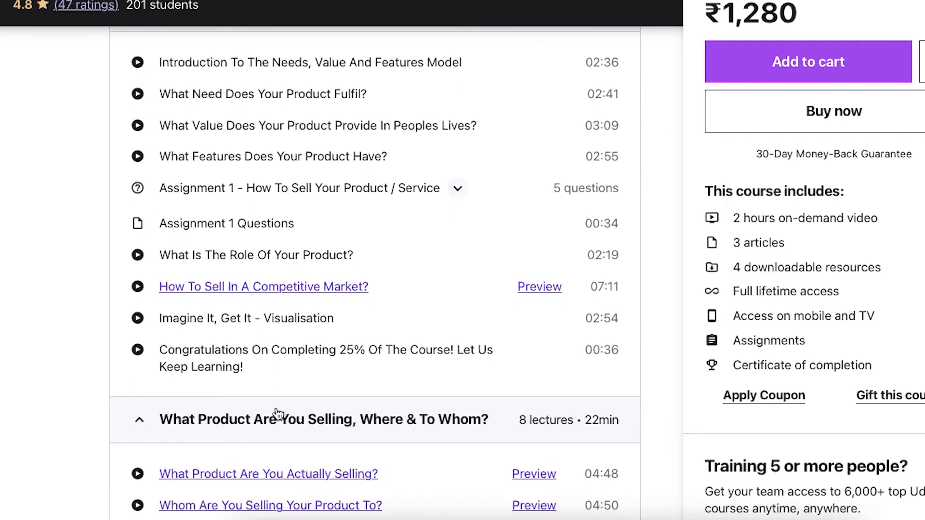
{"action": "scroll", "coordinate": [274, 413], "scroll_direction": "down", "scroll_amount": 7}
{"action": "scroll", "coordinate": [276, 413], "scroll_direction": "down", "scroll_amount": 3}
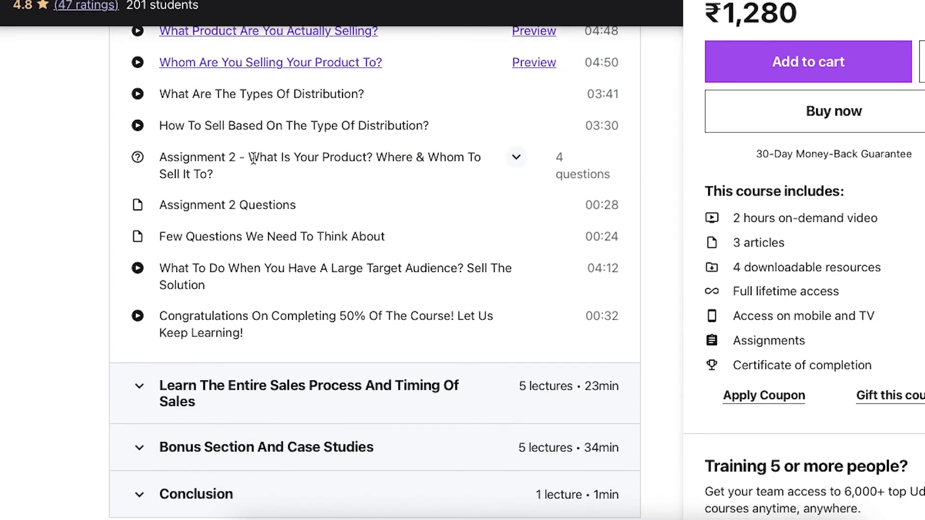
{"action": "scroll", "coordinate": [275, 316], "scroll_direction": "down", "scroll_amount": 3}
{"action": "left_click", "coordinate": [275, 316]}
{"action": "scroll", "coordinate": [274, 315], "scroll_direction": "down", "scroll_amount": 4}
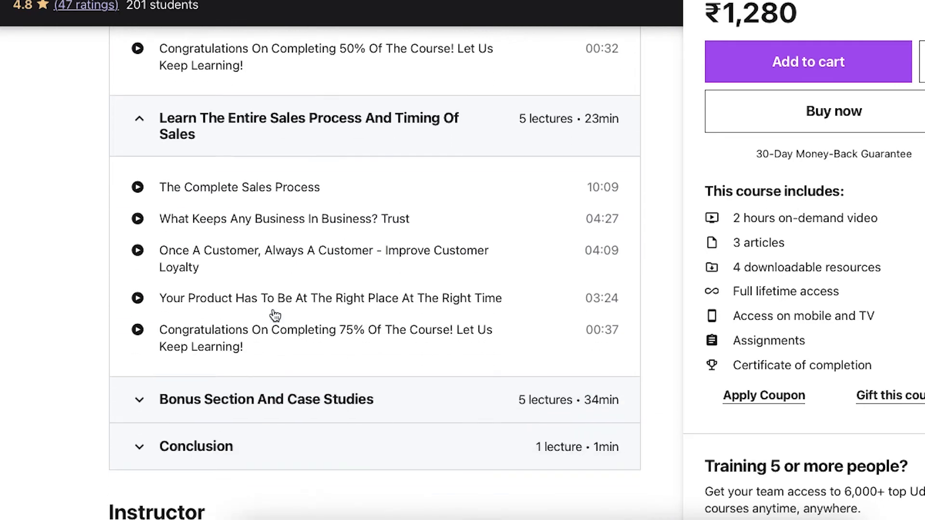
- Expand the Bonus Section And Case Studies and Conclusion sections and review the theory quiz, case studies and closing lecture
{"action": "left_click", "coordinate": [280, 383]}
{"action": "scroll", "coordinate": [274, 382], "scroll_direction": "down", "scroll_amount": 3}
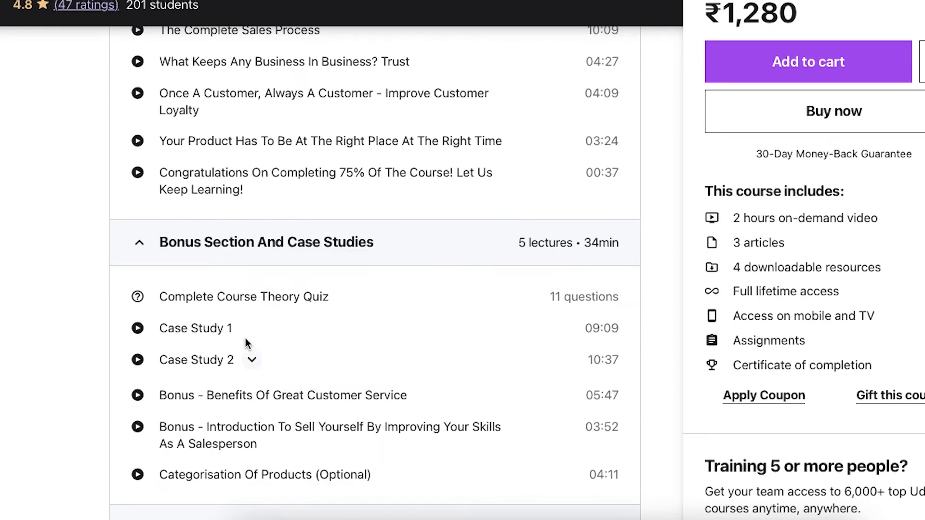
{"action": "left_click_drag", "start_coordinate": [531, 302], "coordinate": [644, 304]}
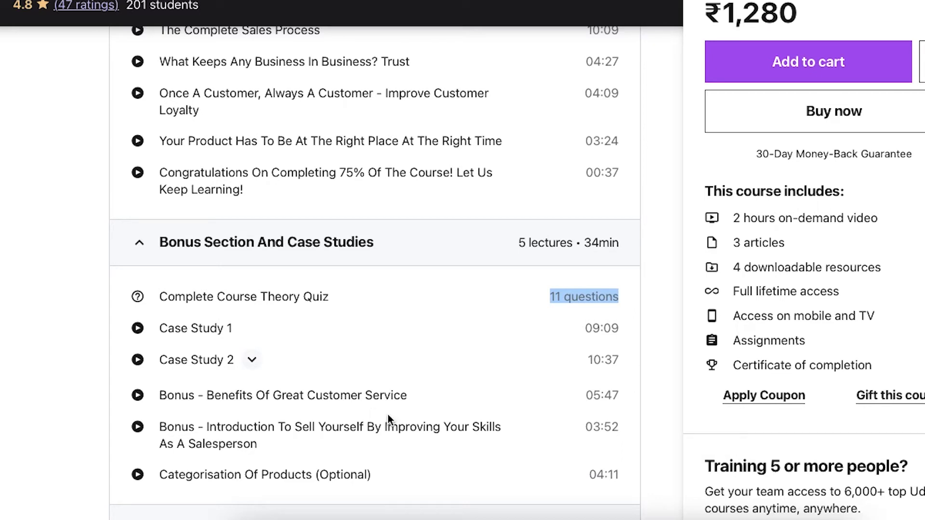
{"action": "scroll", "coordinate": [388, 414], "scroll_direction": "down", "scroll_amount": 3}
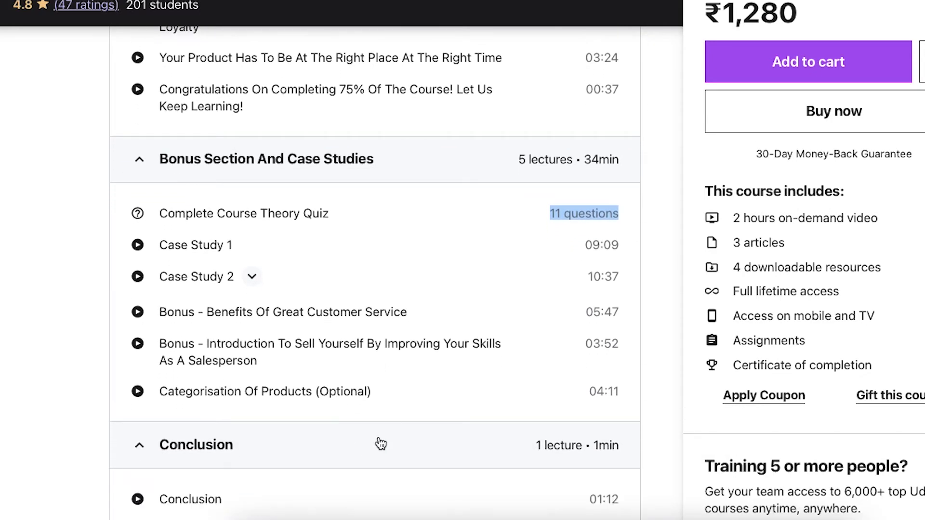
{"action": "scroll", "coordinate": [343, 377], "scroll_direction": "down", "scroll_amount": 5}
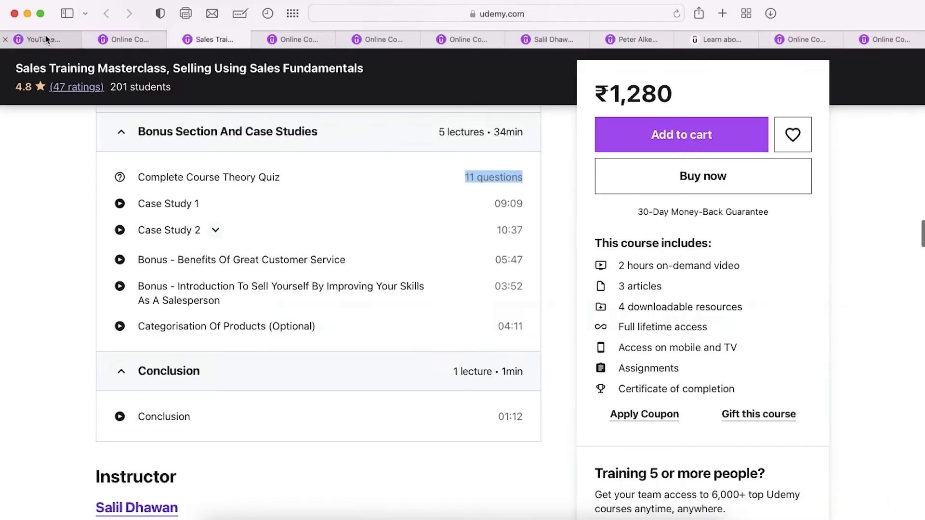
- Return to the YouTube Marketing Course draft and view its Captions page
{"action": "left_click", "coordinate": [45, 38]}
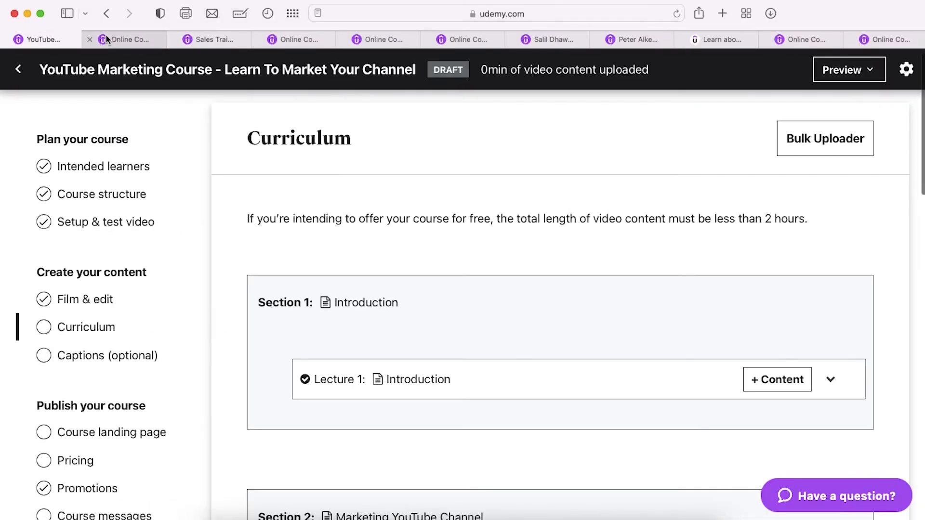
{"action": "scroll", "coordinate": [161, 272], "scroll_direction": "down", "scroll_amount": 3}
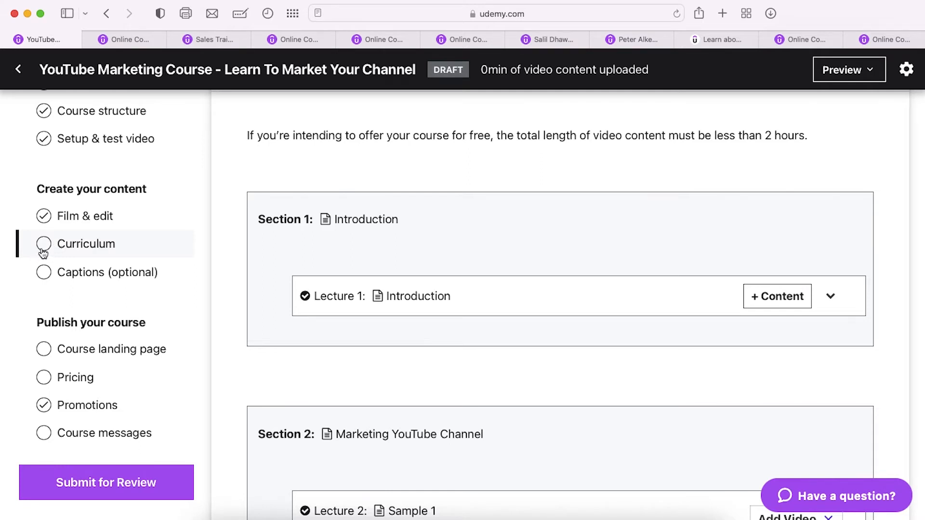
{"action": "left_click", "coordinate": [48, 271]}
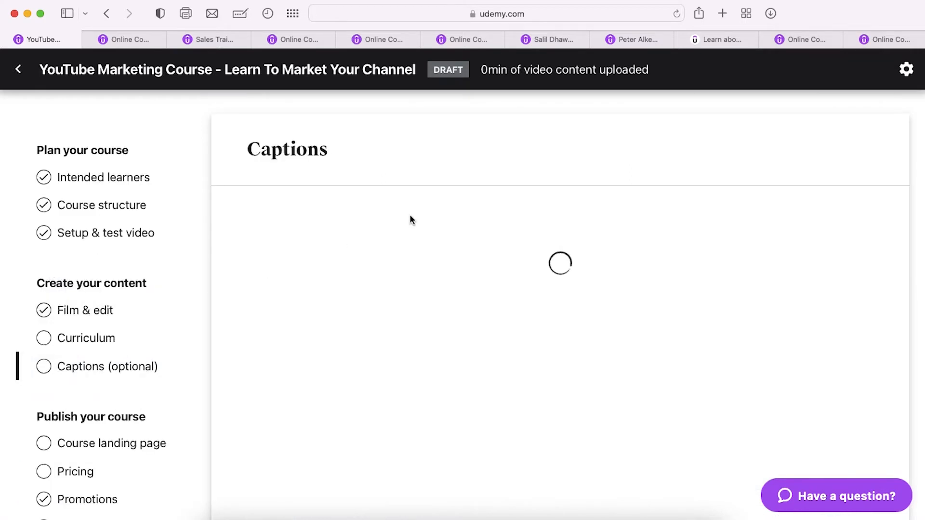
{"action": "scroll", "coordinate": [410, 220], "scroll_direction": "down", "scroll_amount": 1}
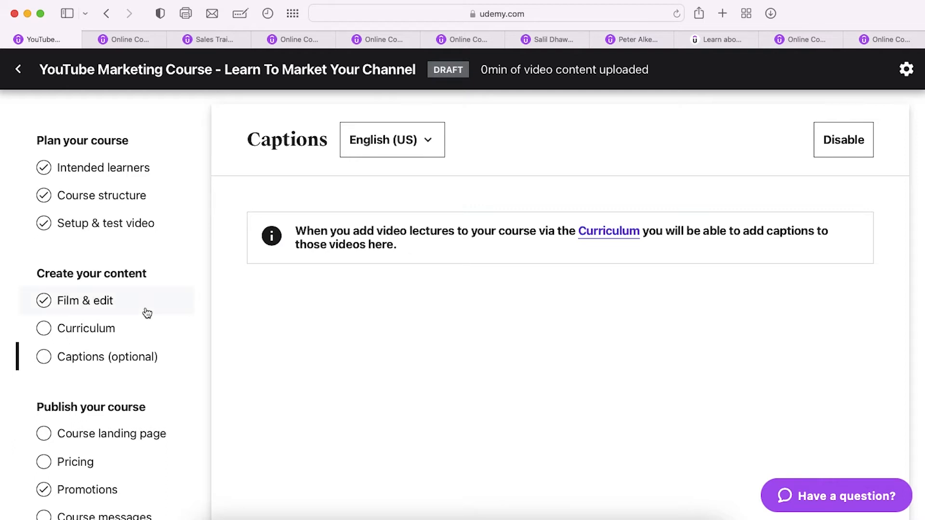
{"action": "scroll", "coordinate": [144, 313], "scroll_direction": "down", "scroll_amount": 3}
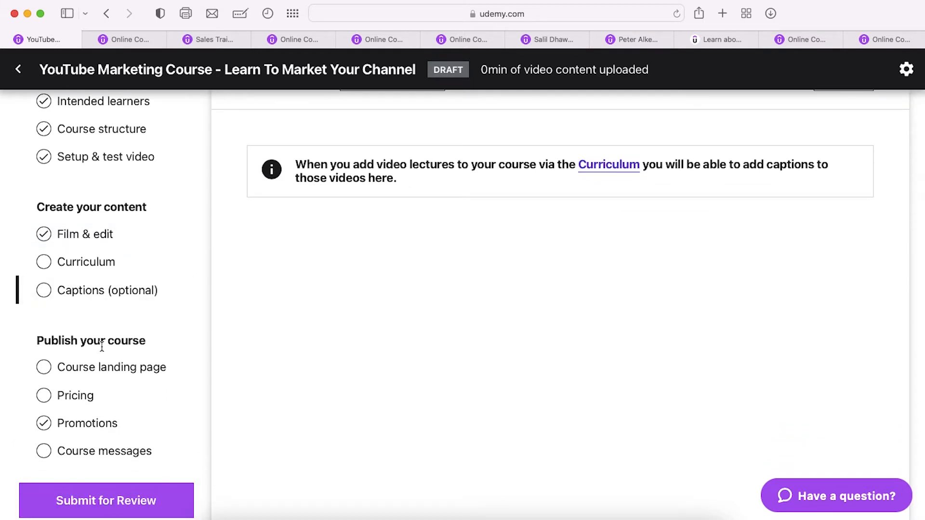
- Open the draft's Course landing page, and view the title and subtitle on the Sales Training Masterclass page as an example
{"action": "left_click", "coordinate": [99, 367]}
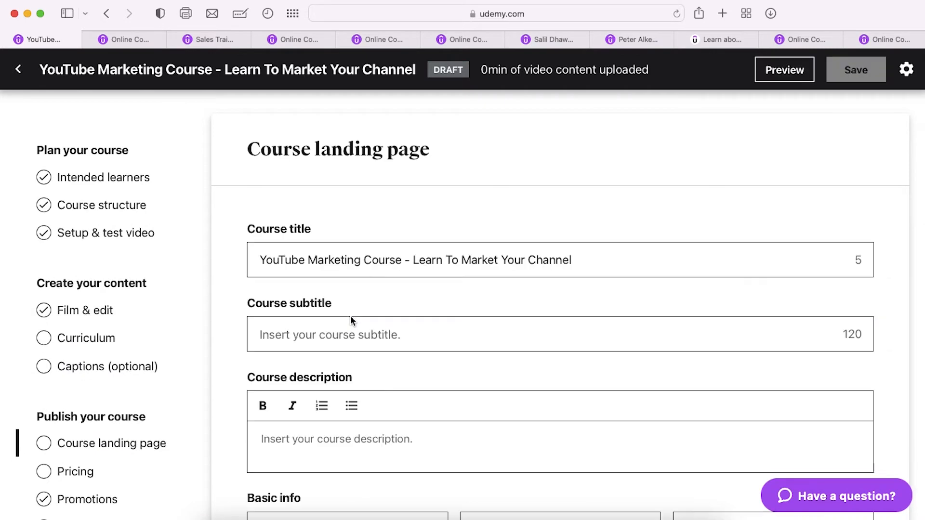
{"action": "scroll", "coordinate": [350, 316], "scroll_direction": "down", "scroll_amount": 1}
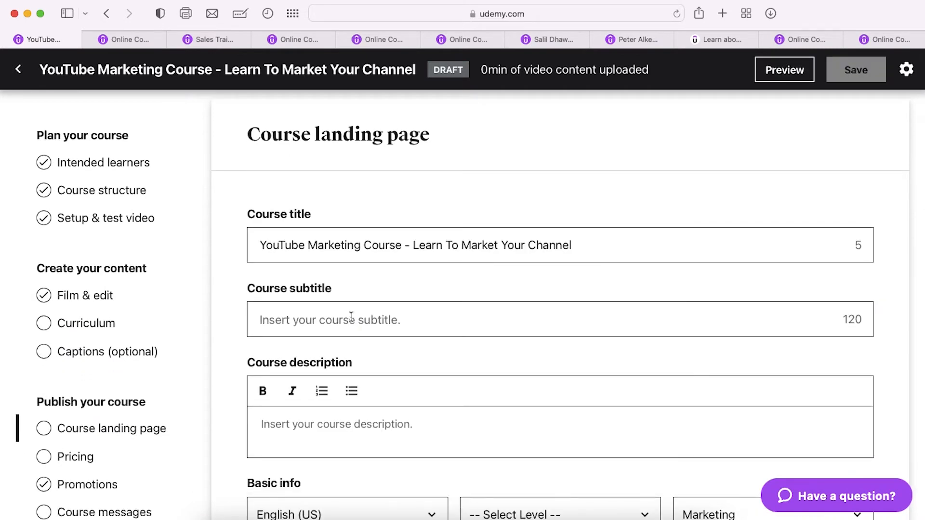
{"action": "left_click", "coordinate": [189, 40]}
{"action": "scroll", "coordinate": [212, 184], "scroll_direction": "up", "scroll_amount": 10}
{"action": "scroll", "coordinate": [212, 184], "scroll_direction": "up", "scroll_amount": 15}
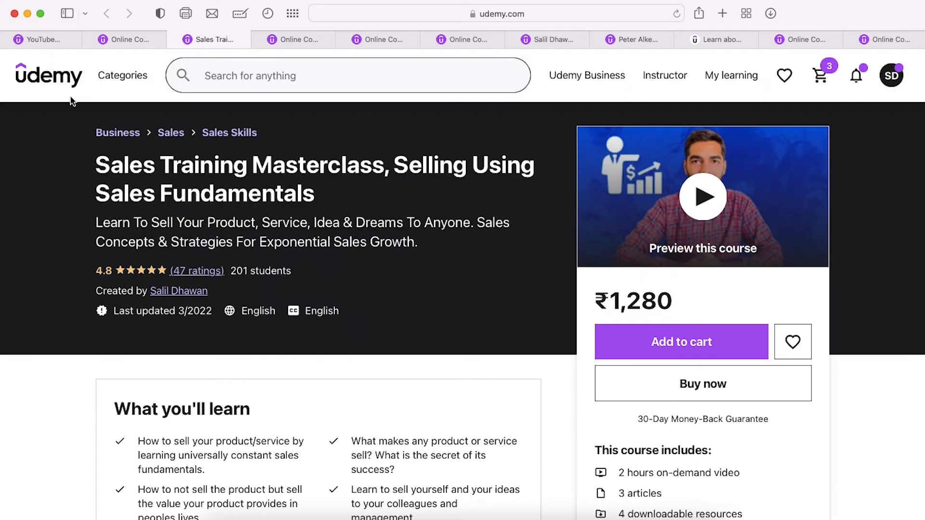
- Back on the draft's landing page, enter the course subtitle "YouTube Marketing For Anyone Who Is An Aspiring YouTuber And Wants To Grow!"
{"action": "left_click", "coordinate": [45, 41]}
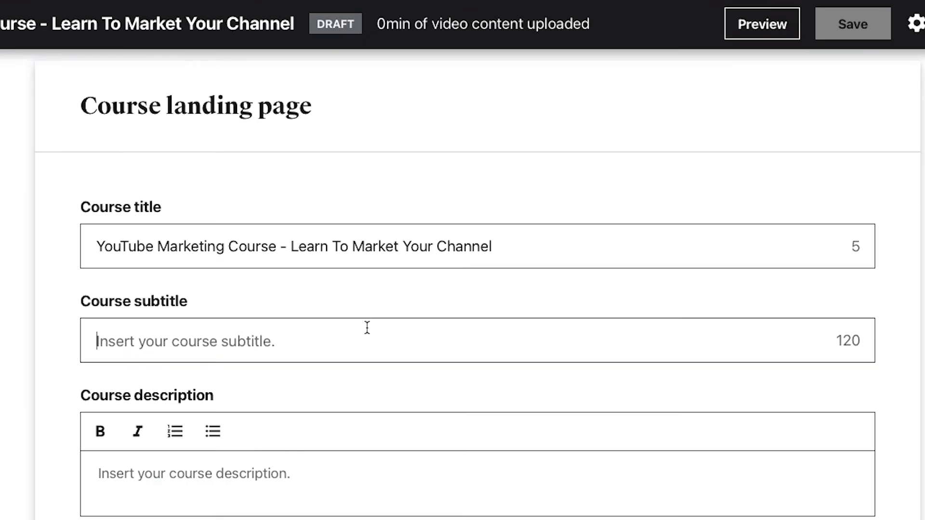
{"action": "type", "text": "You"}
{"action": "key", "text": "BackSpace"}
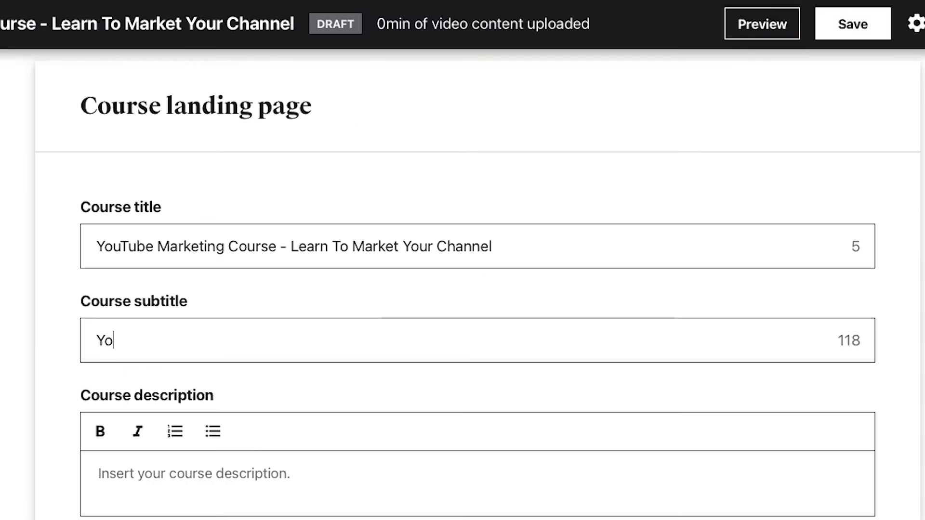
{"action": "type", "text": "uTube M"}
{"action": "key", "text": "BackSpace"}
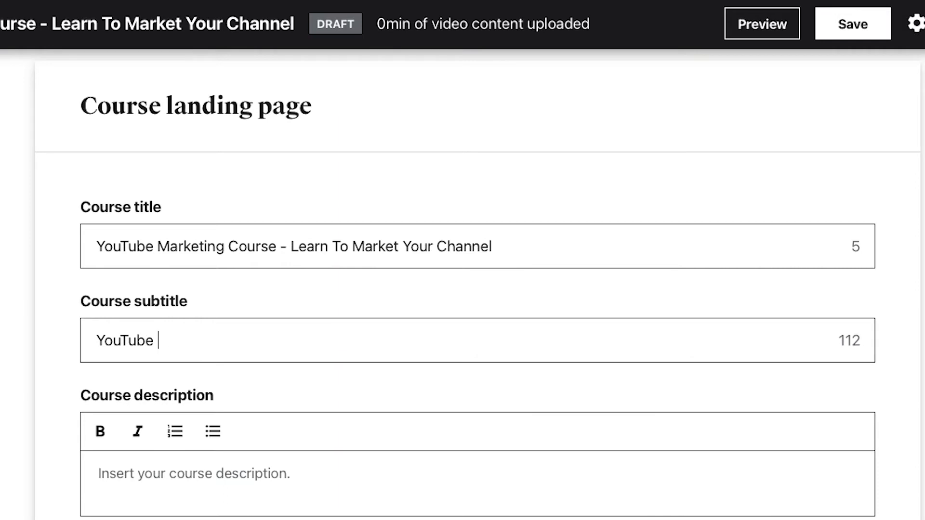
{"action": "type", "text": "Marketing"}
{"action": "type", "text": "An"}
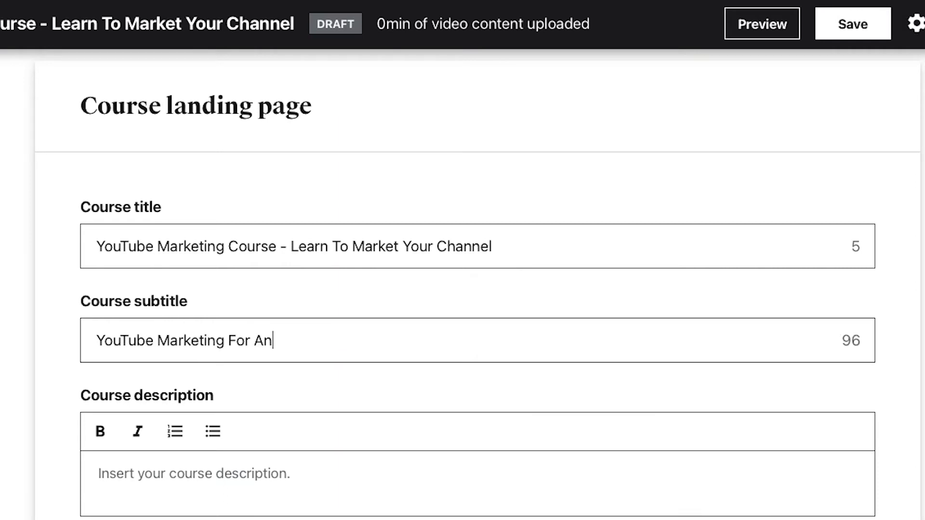
{"action": "type", "text": "yone Who Is An Aspri"}
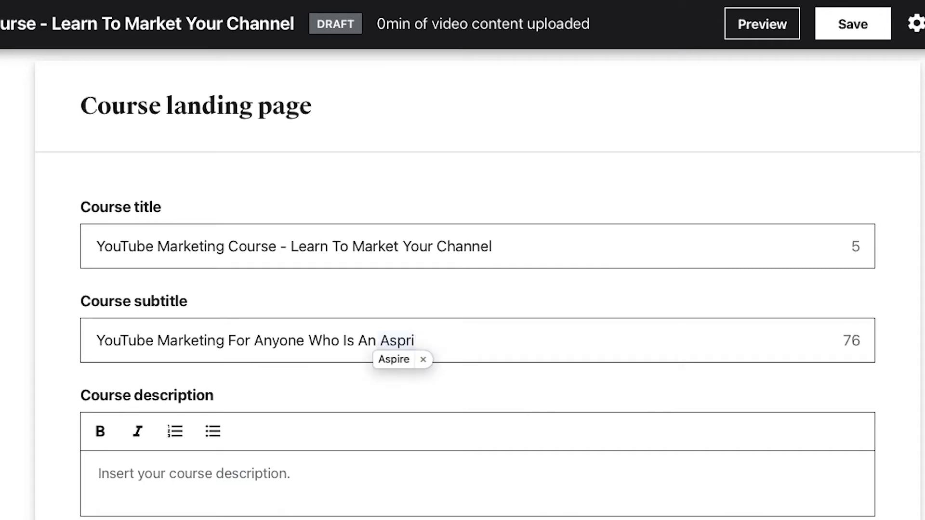
{"action": "key", "text": "BackSpace"}
{"action": "key", "text": "BackSpace"}
{"action": "type", "text": "iring You"}
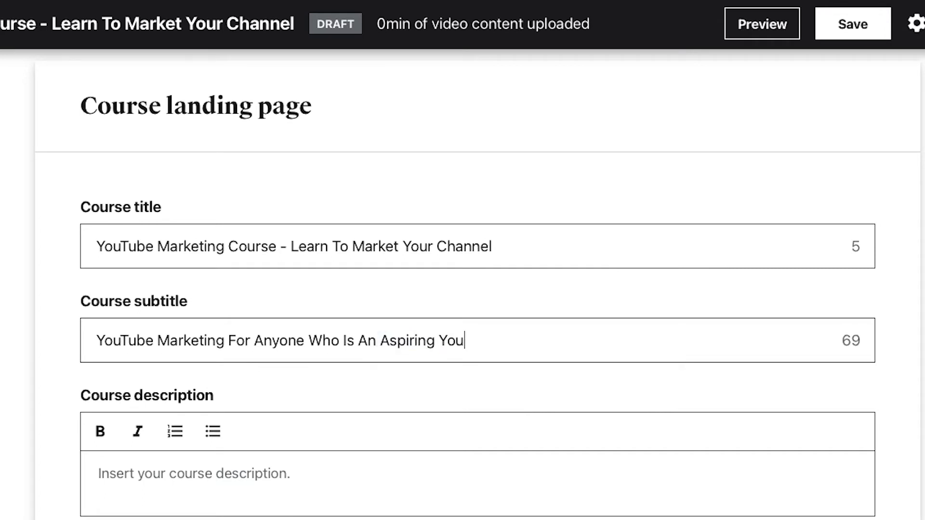
{"action": "type", "text": "Tuber And "}
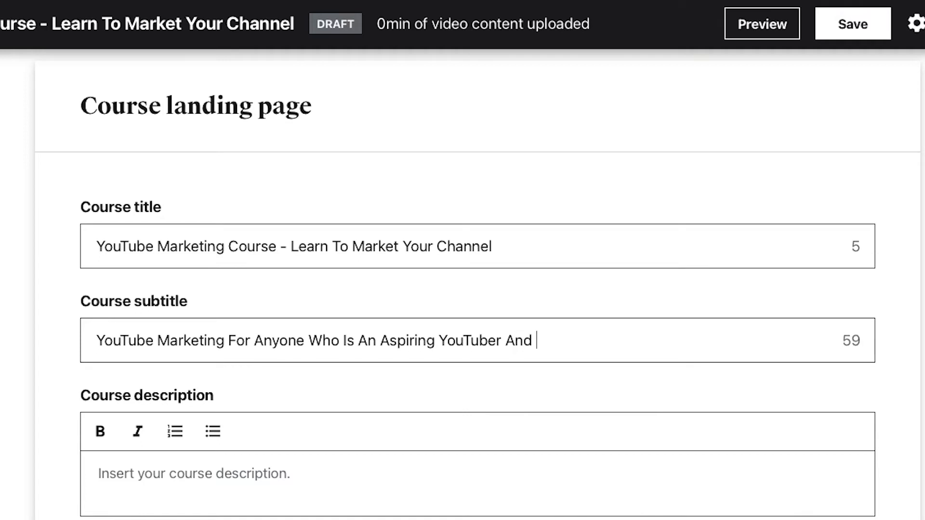
{"action": "type", "text": "Wants To Gorw"}
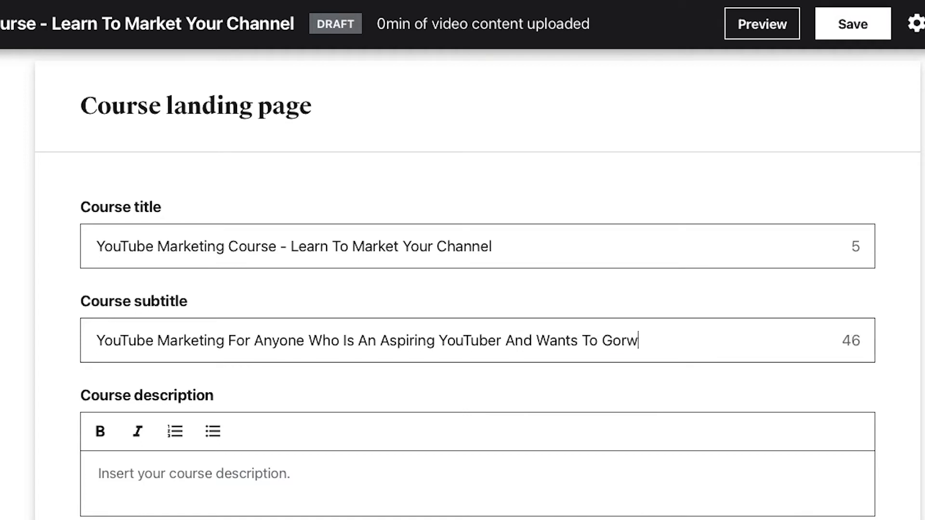
{"action": "key", "text": "BackSpace"}
{"action": "key", "text": "BackSpace"}
{"action": "key", "text": "BackSpace"}
{"action": "type", "text": "ro"}
{"action": "key", "text": "BackSpace"}
{"action": "key", "text": "BackSpace"}
{"action": "type", "text": "ow"}
{"action": "key", "text": "BackSpace"}
{"action": "key", "text": "BackSpace"}
{"action": "type", "text": "R"}
{"action": "key", "text": "BackSpace"}
{"action": "type", "text": "row!"}
{"action": "left_click_drag", "start_coordinate": [72, 198], "coordinate": [279, 332]}
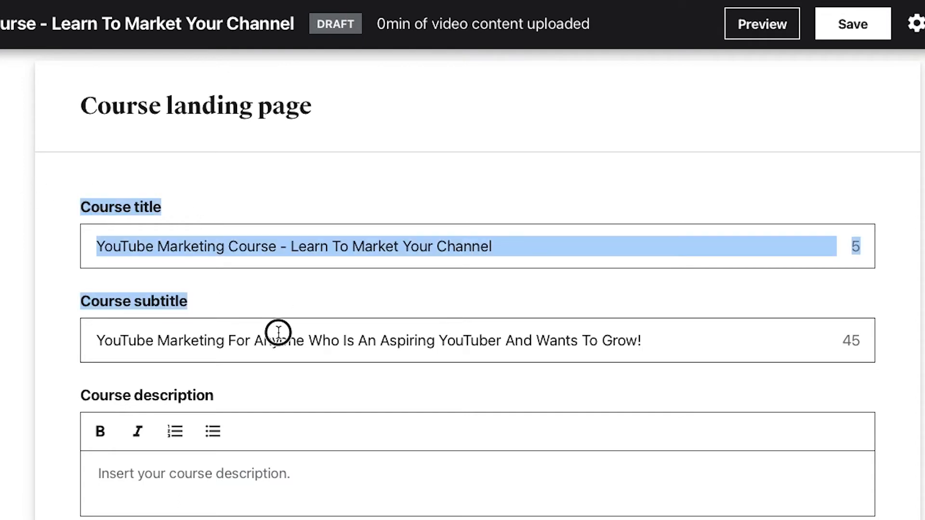
{"action": "left_click", "coordinate": [146, 215]}
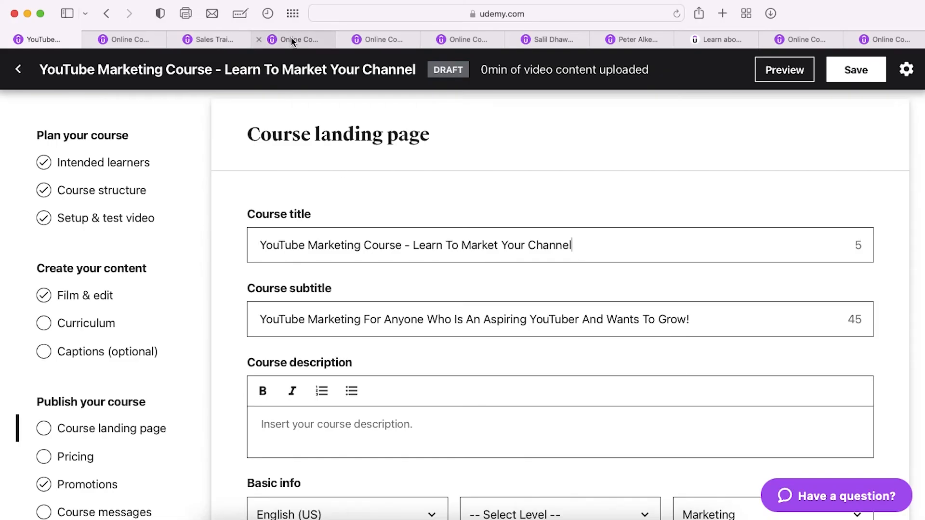
- Open Marketplace Insights from the instructor tools and look up the course topic YouTube Marketing
{"action": "left_click", "coordinate": [290, 37]}
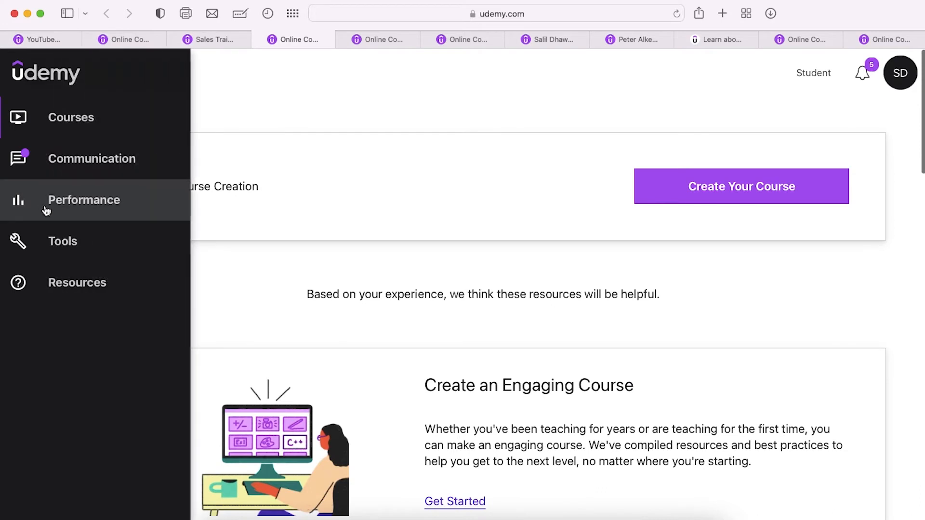
{"action": "left_click", "coordinate": [19, 245]}
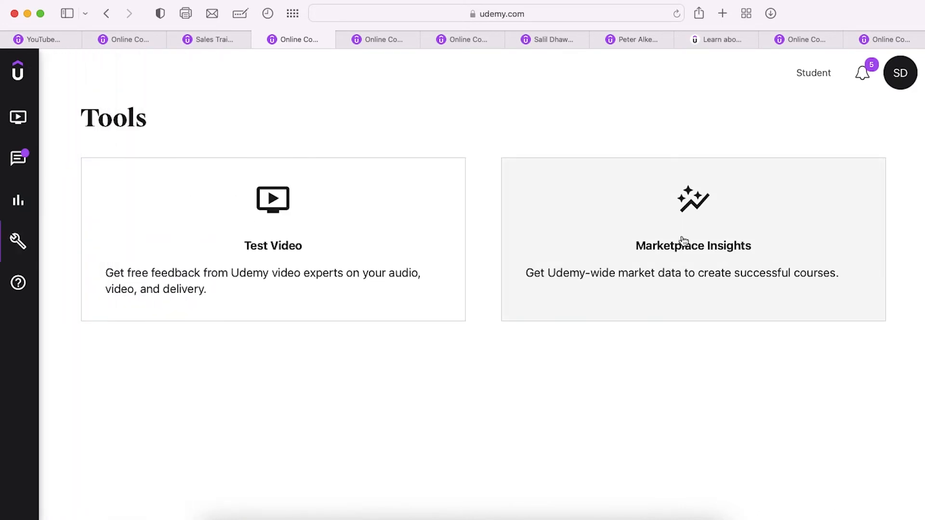
{"action": "left_click", "coordinate": [683, 239]}
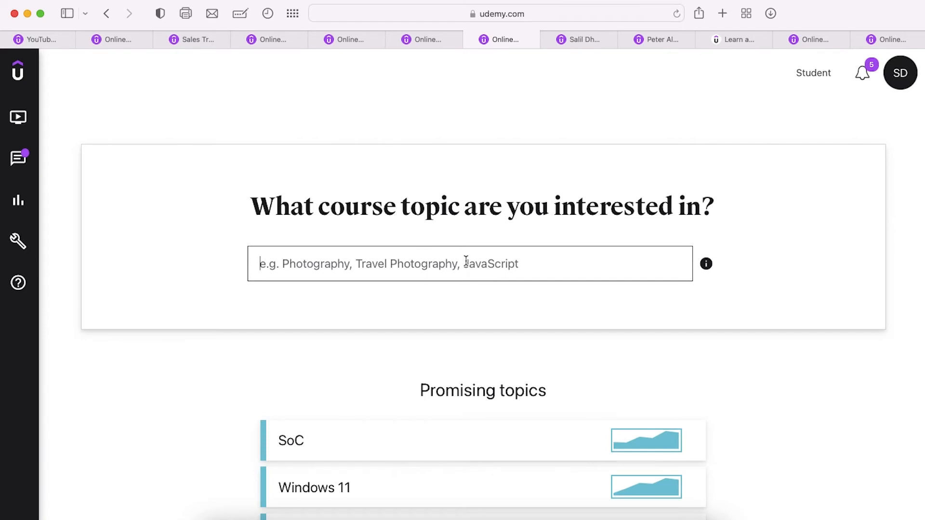
{"action": "type", "text": "Yu"}
{"action": "key", "text": "BackSpace"}
{"action": "type", "text": "ouTube"}
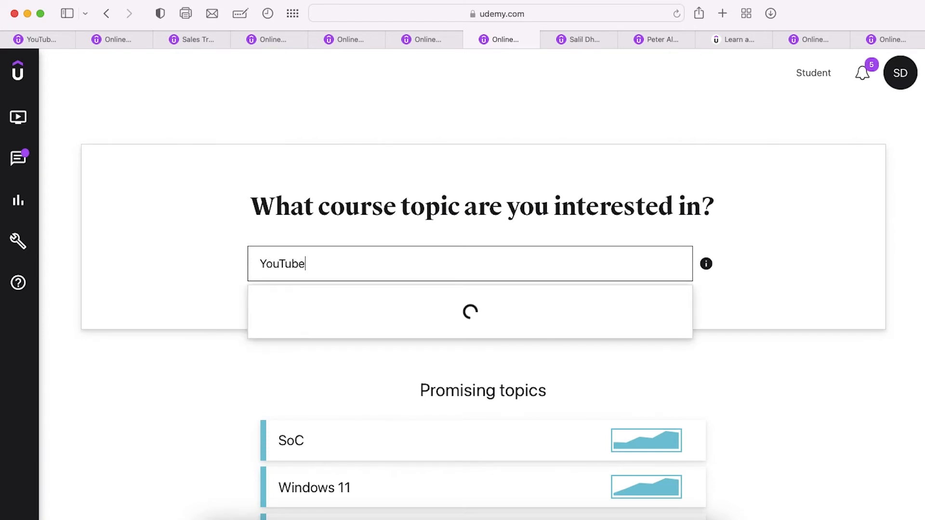
{"action": "type", "text": " Marketing"}
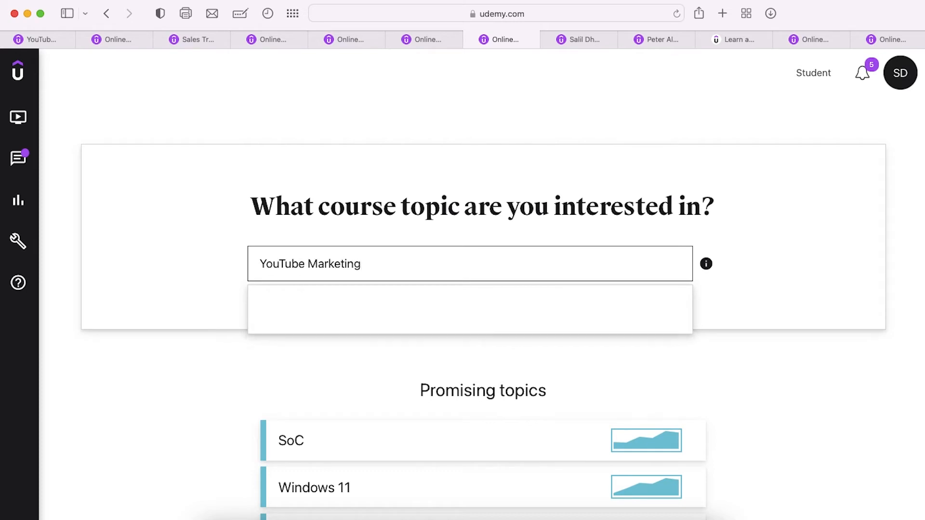
{"action": "left_click", "coordinate": [352, 309]}
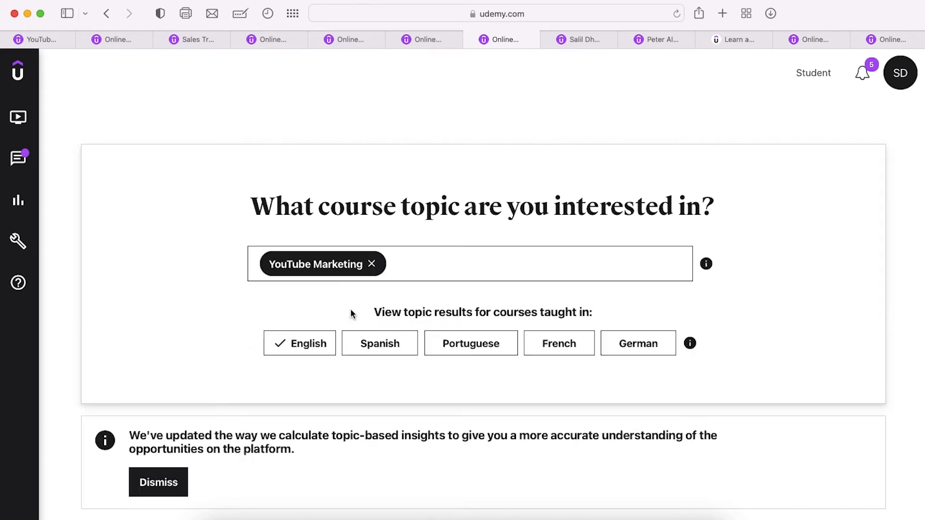
- Dismiss the notice about updated topic insights and examine the opportunity overview's demand, course number and revenue figures
{"action": "scroll", "coordinate": [350, 314], "scroll_direction": "down", "scroll_amount": 3}
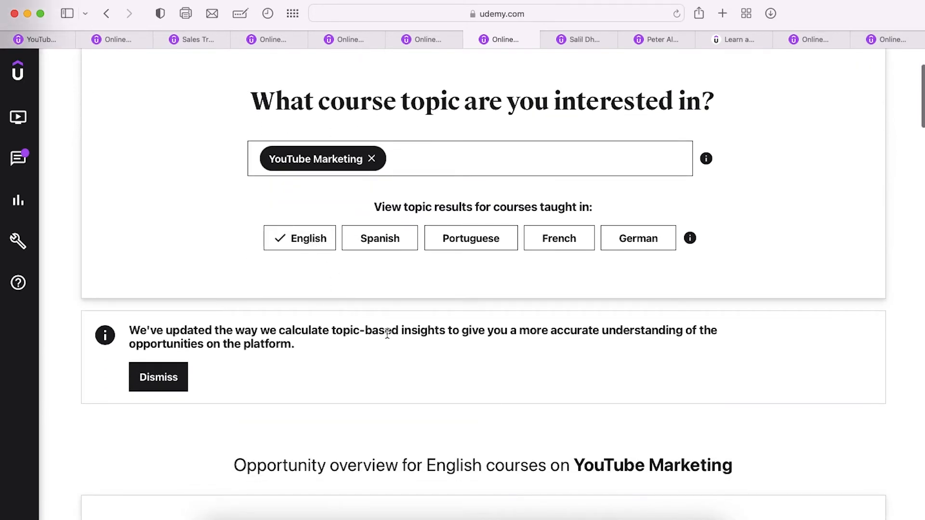
{"action": "scroll", "coordinate": [386, 331], "scroll_direction": "down", "scroll_amount": 1}
{"action": "left_click", "coordinate": [179, 334]}
{"action": "scroll", "coordinate": [303, 319], "scroll_direction": "down", "scroll_amount": 7}
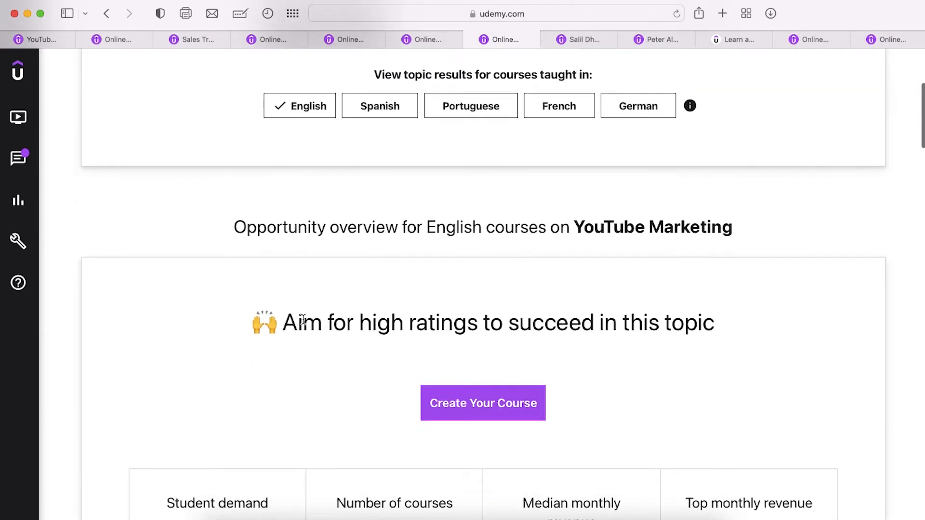
{"action": "mouse_move", "coordinate": [304, 323]}
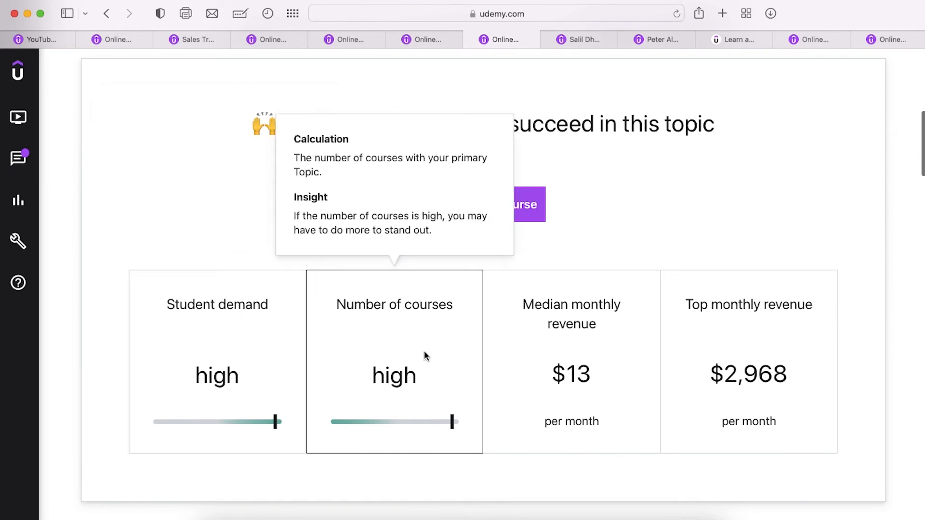
{"action": "mouse_move", "coordinate": [793, 365]}
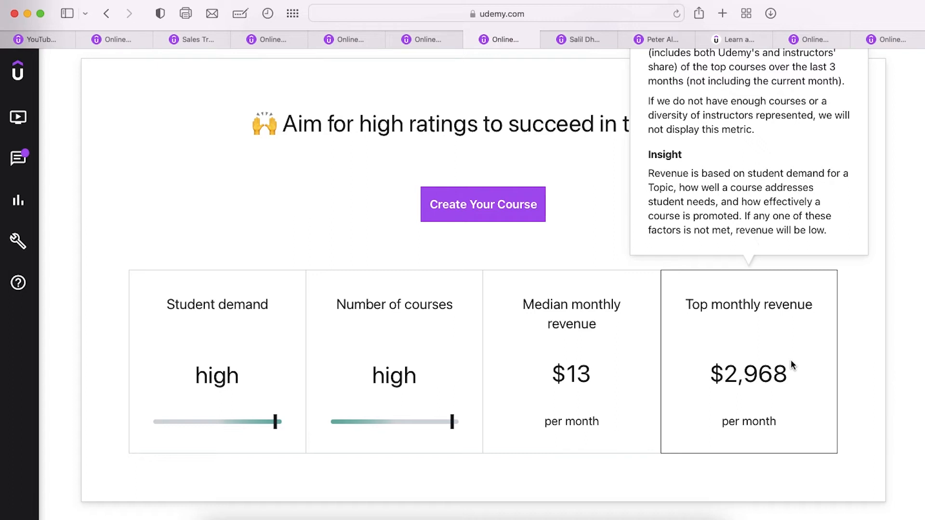
{"action": "scroll", "coordinate": [790, 359], "scroll_direction": "up", "scroll_amount": 1}
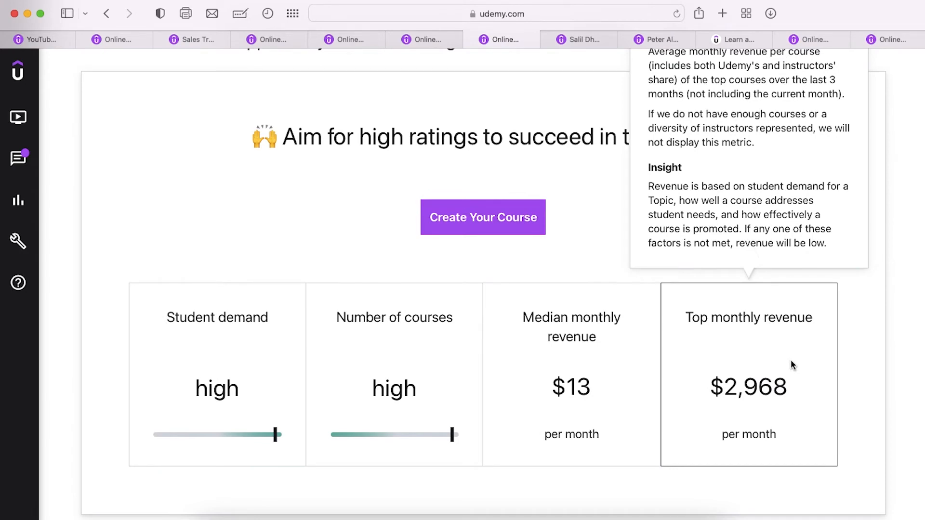
- Review the topic's student demand, including the search volume percentile, search volume trend and other topics of interest
{"action": "scroll", "coordinate": [790, 364], "scroll_direction": "down", "scroll_amount": 10}
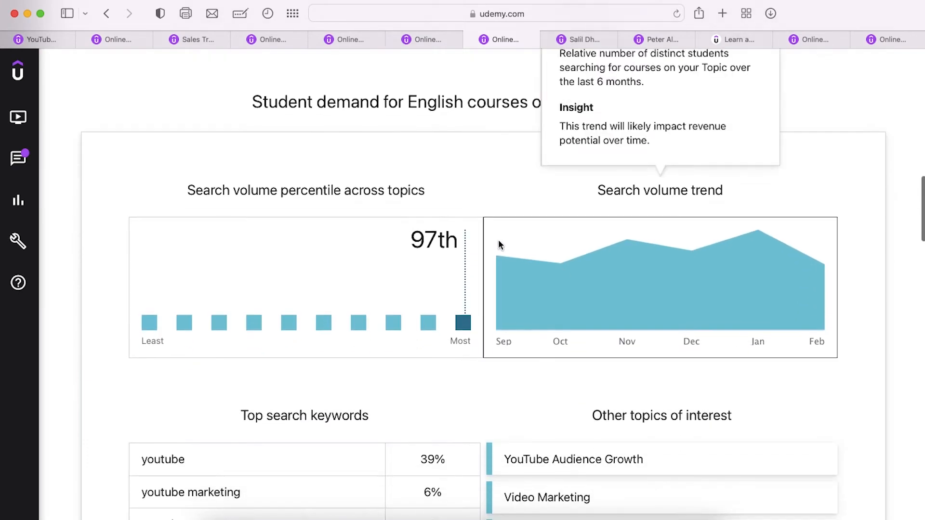
{"action": "mouse_move", "coordinate": [455, 246]}
{"action": "mouse_move", "coordinate": [800, 264]}
{"action": "scroll", "coordinate": [565, 255], "scroll_direction": "down", "scroll_amount": 4}
{"action": "scroll", "coordinate": [564, 255], "scroll_direction": "down", "scroll_amount": 2}
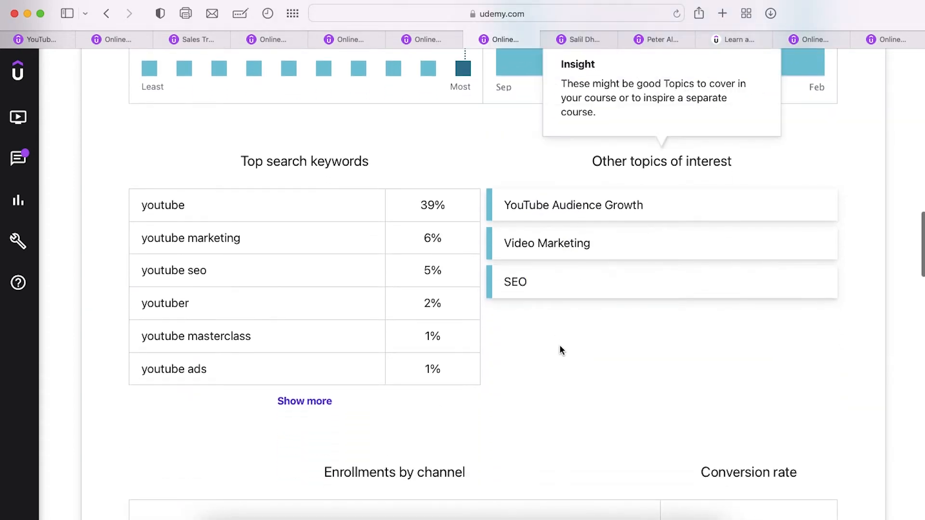
- Examine the top search keywords for YouTube Marketing and their percentages, focusing on the first three keywords
{"action": "mouse_move", "coordinate": [244, 156]}
{"action": "left_click_drag", "start_coordinate": [241, 162], "coordinate": [374, 161]}
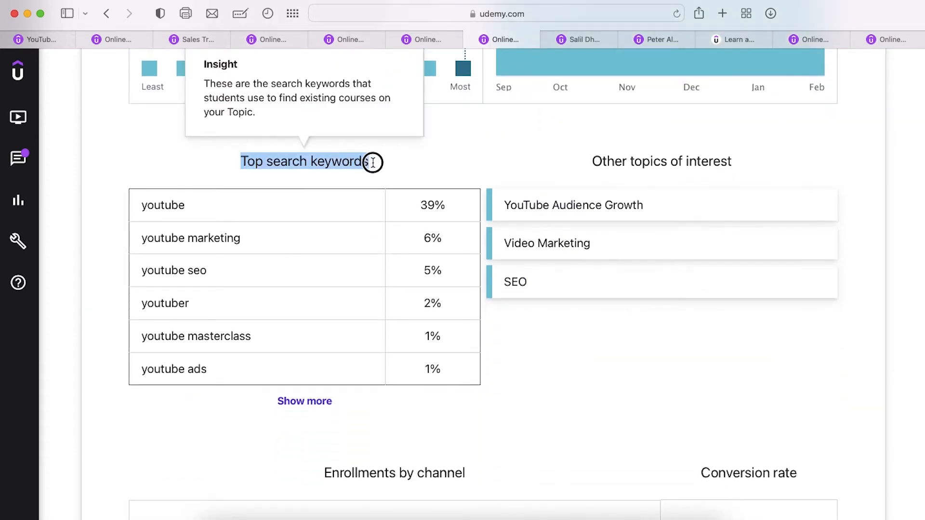
{"action": "left_click", "coordinate": [374, 162]}
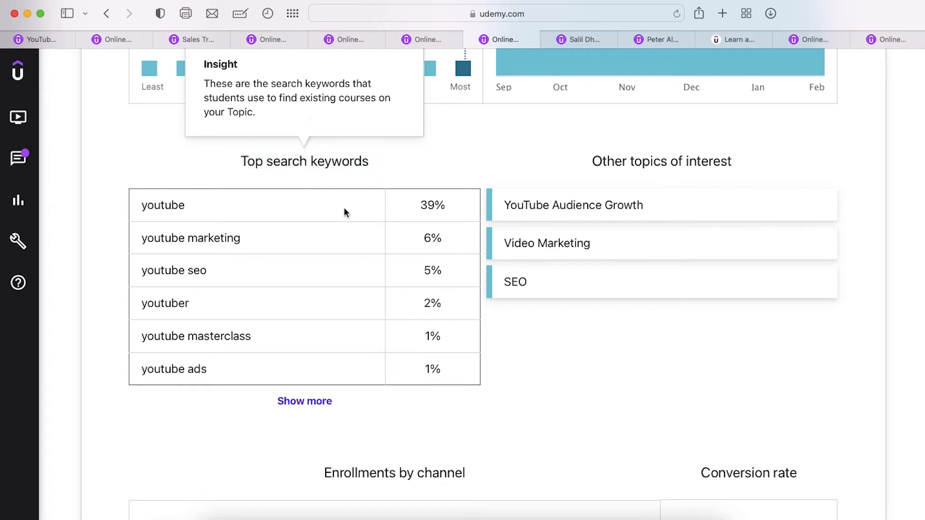
{"action": "left_click_drag", "start_coordinate": [422, 203], "coordinate": [449, 201]}
{"action": "left_click", "coordinate": [450, 203]}
{"action": "left_click", "coordinate": [444, 240]}
{"action": "left_click_drag", "start_coordinate": [448, 275], "coordinate": [126, 214]}
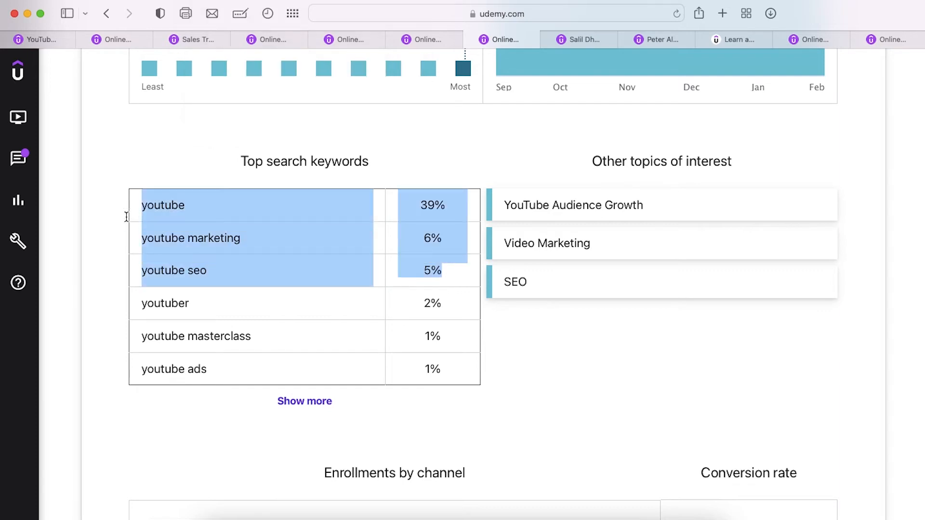
{"action": "left_click", "coordinate": [188, 270]}
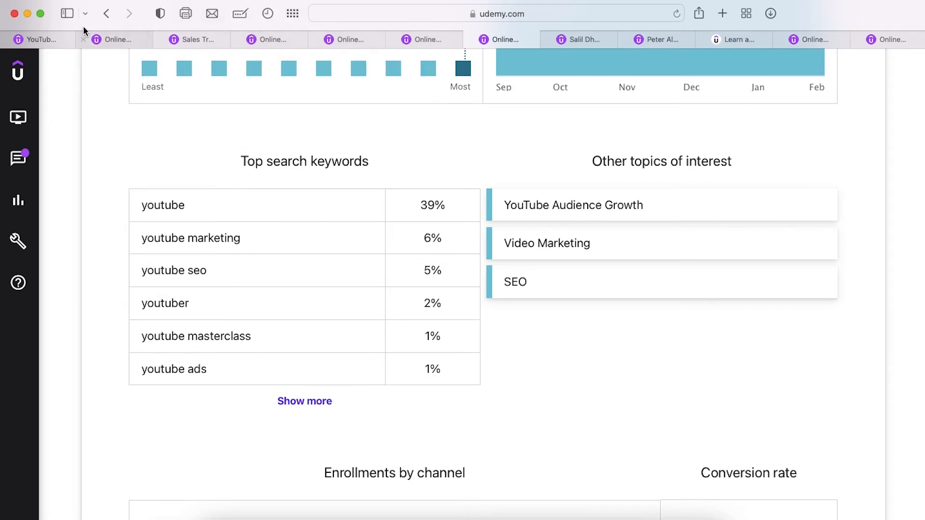
- Return to the draft's landing page and append "Learn YouTube SEO in this YouTube Masterclas" to the course subtitle
{"action": "left_click", "coordinate": [41, 38]}
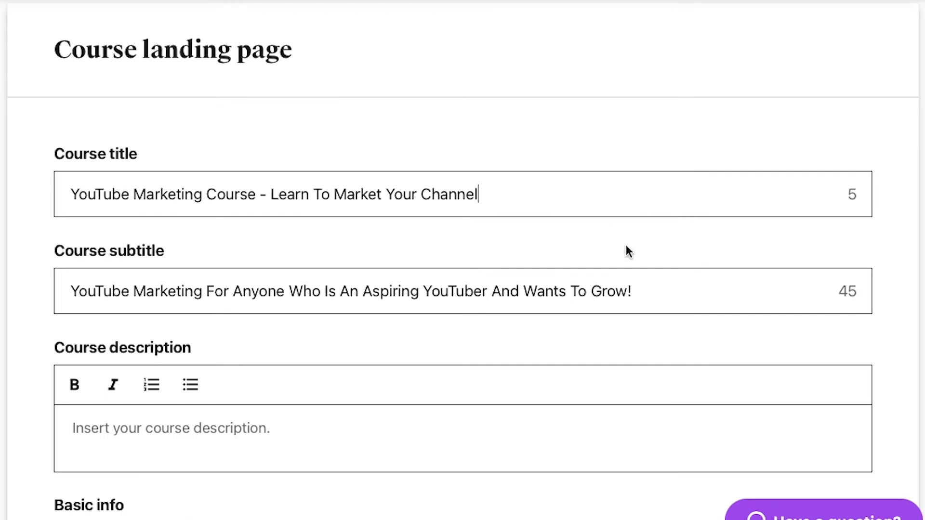
{"action": "left_click", "coordinate": [705, 319]}
{"action": "type", "text": "Learn You"}
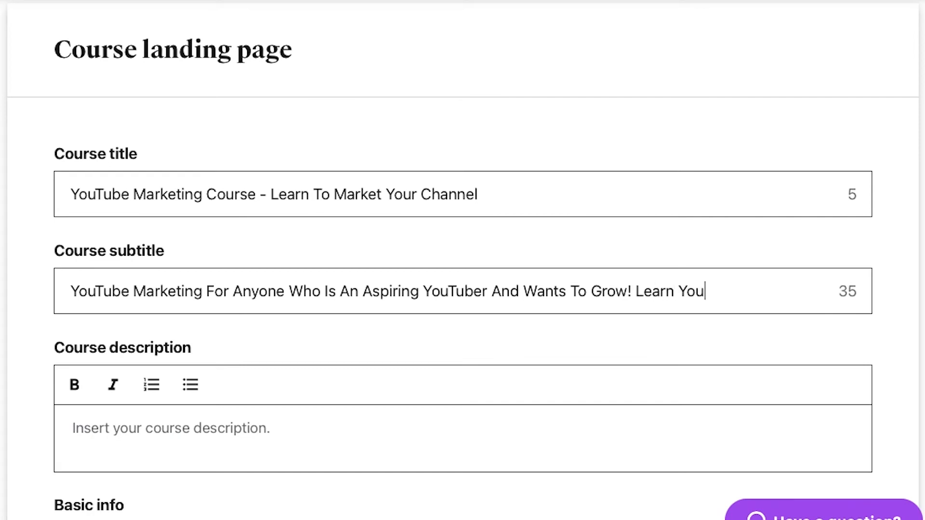
{"action": "type", "text": "Tube SEC"}
{"action": "key", "text": "BackSpace"}
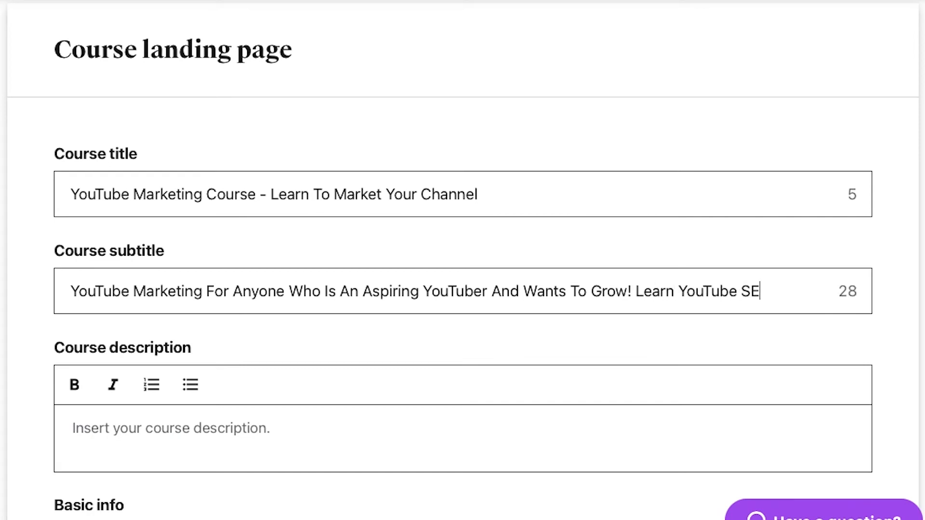
{"action": "type", "text": "O in thi"}
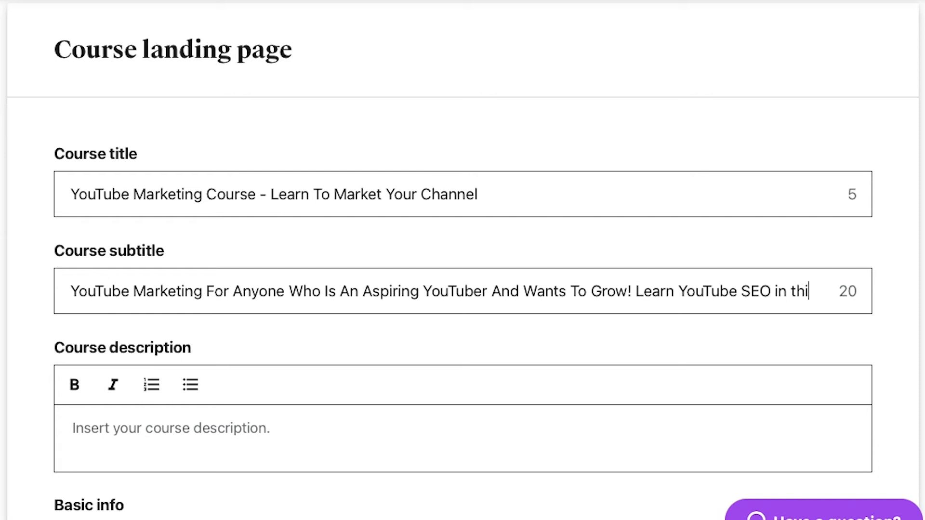
{"action": "type", "text": "s Youtube "}
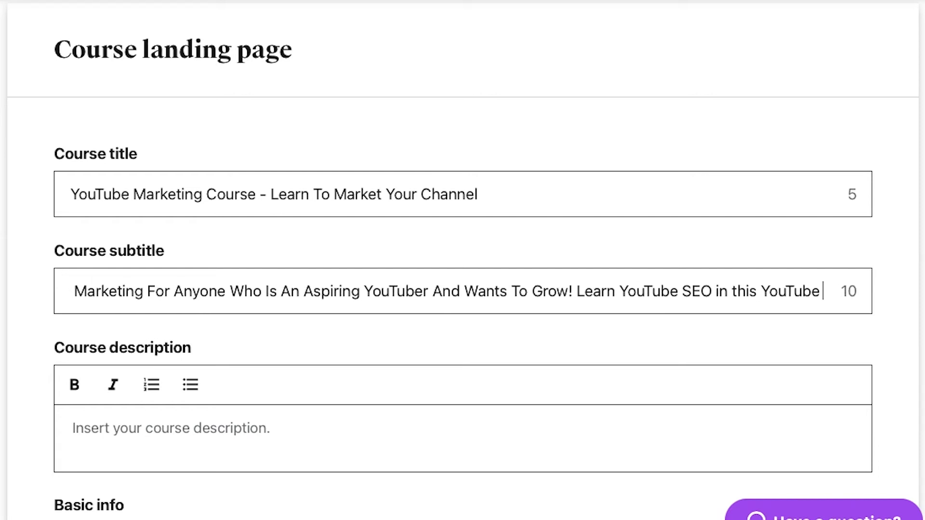
{"action": "type", "text": "Masterclas"}
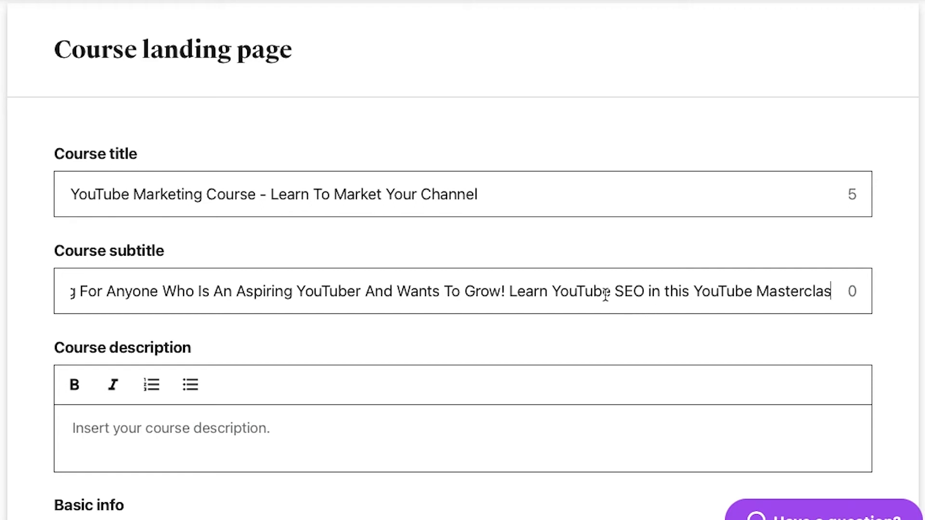
- Shorten "And" to "&" in the course subtitle and complete its last word as "Masterclass"
{"action": "double_click", "coordinate": [377, 292]}
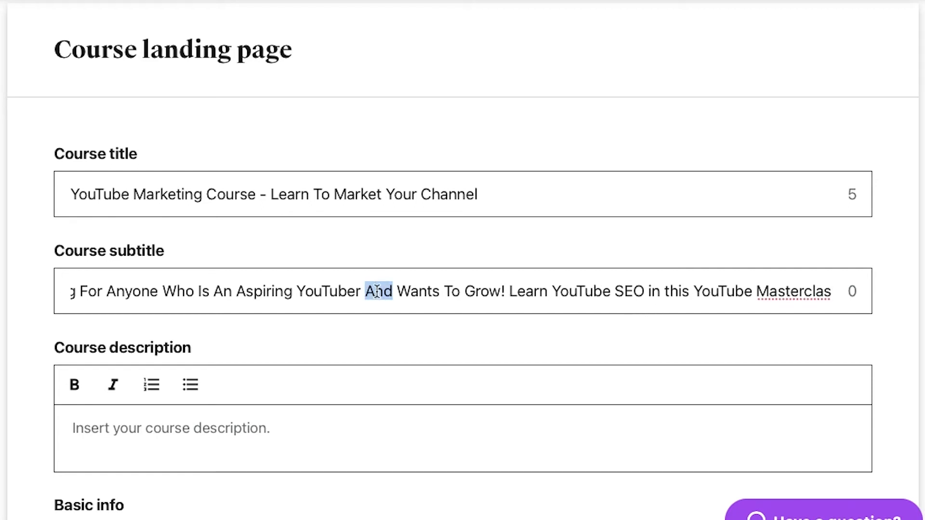
{"action": "type", "text": "&"}
{"action": "left_click", "coordinate": [830, 287]}
{"action": "type", "text": "s"}
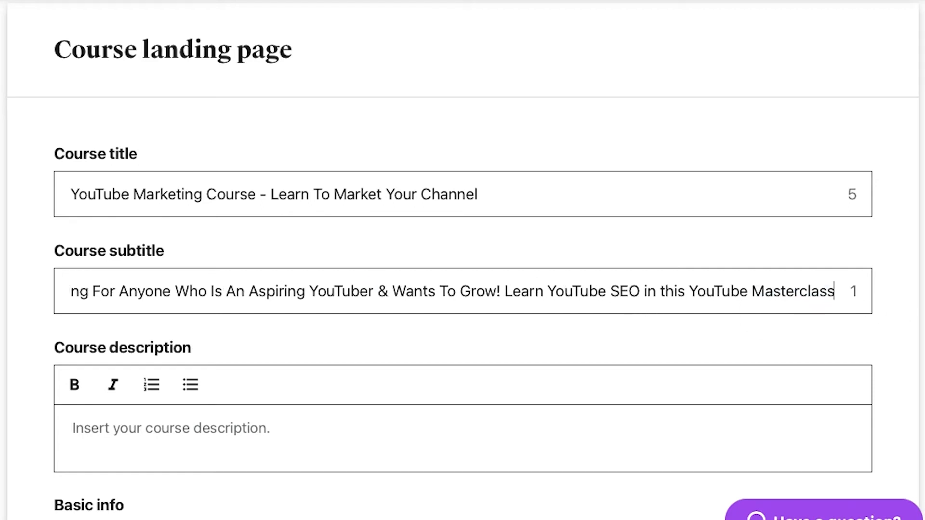
- Go back to the YouTube Marketing insights and review the top search keywords for further terms to use
{"action": "left_click", "coordinate": [194, 34]}
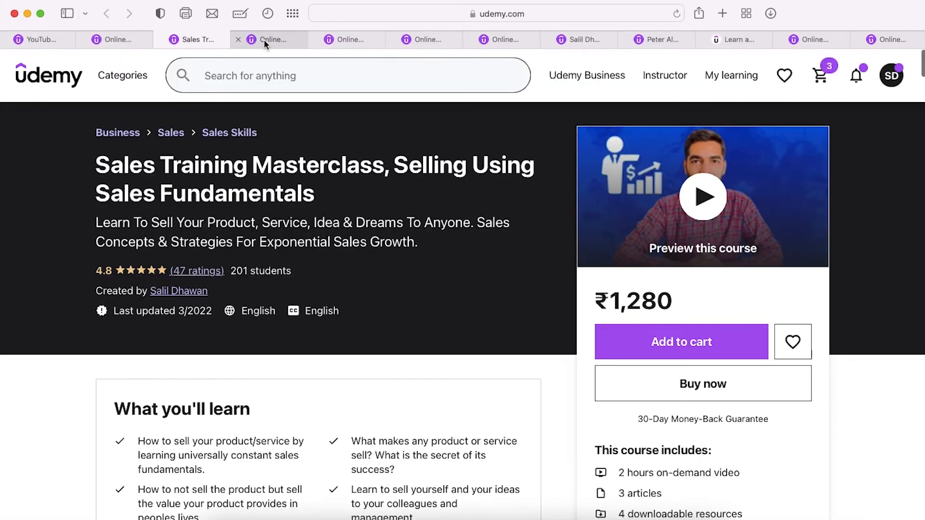
{"action": "left_click", "coordinate": [264, 39]}
{"action": "left_click", "coordinate": [336, 39]}
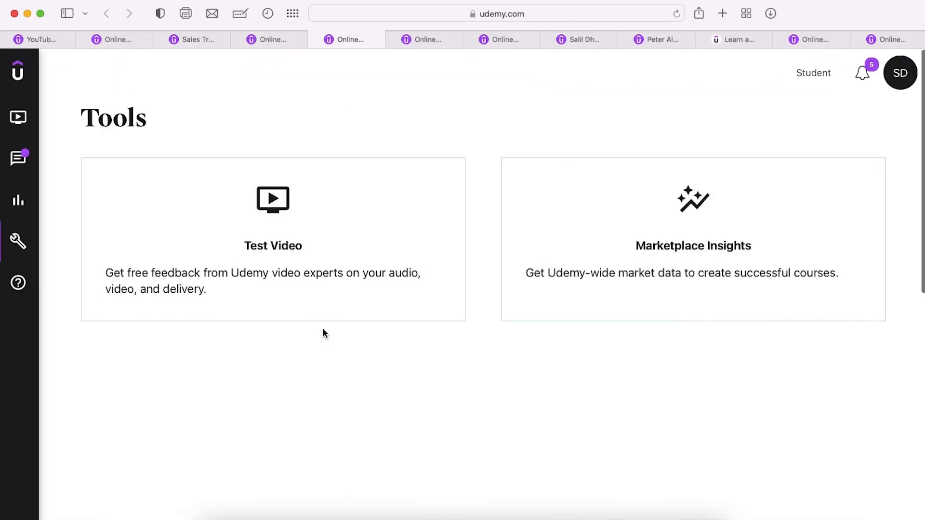
{"action": "left_click", "coordinate": [424, 39]}
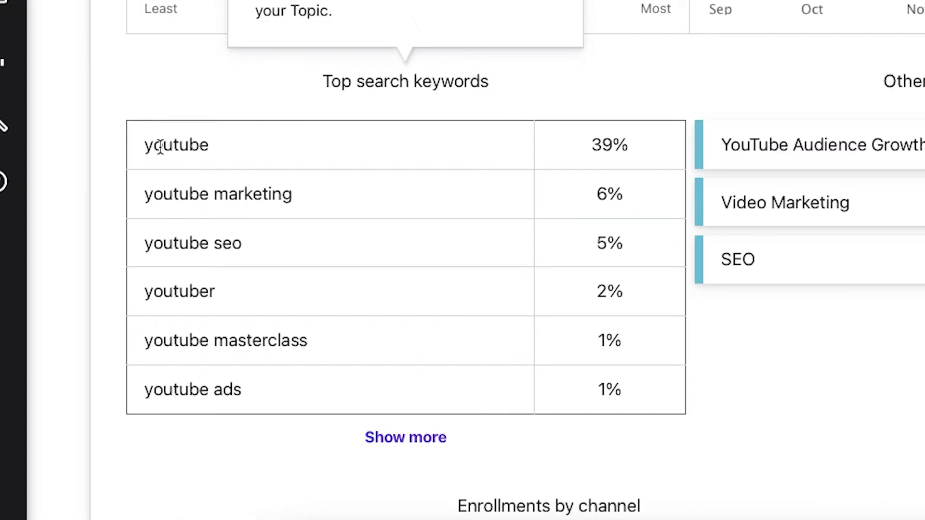
{"action": "left_click_drag", "start_coordinate": [142, 145], "coordinate": [478, 373]}
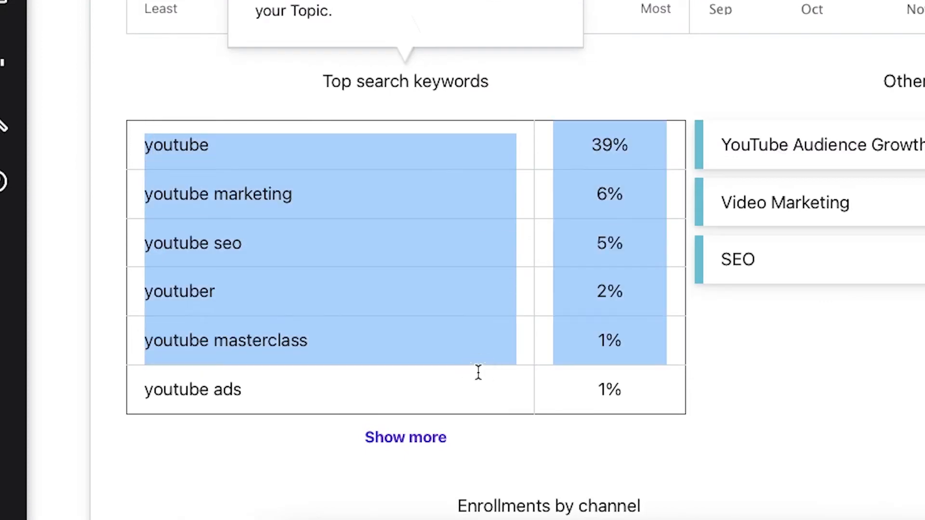
{"action": "left_click", "coordinate": [225, 239]}
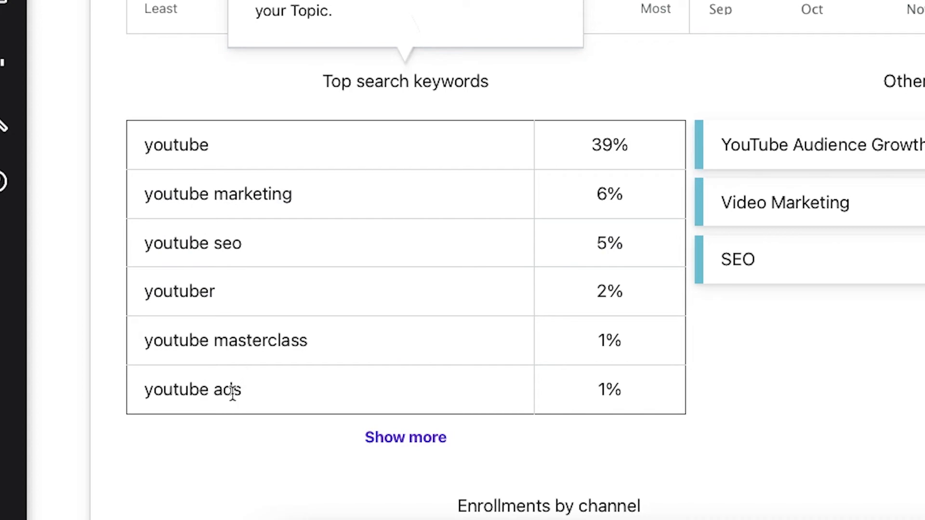
- On the draft's landing page, delete "& Wants To Grow!" from the subtitle and put an exclamation mark after "YouTuber"
{"action": "left_click", "coordinate": [40, 39]}
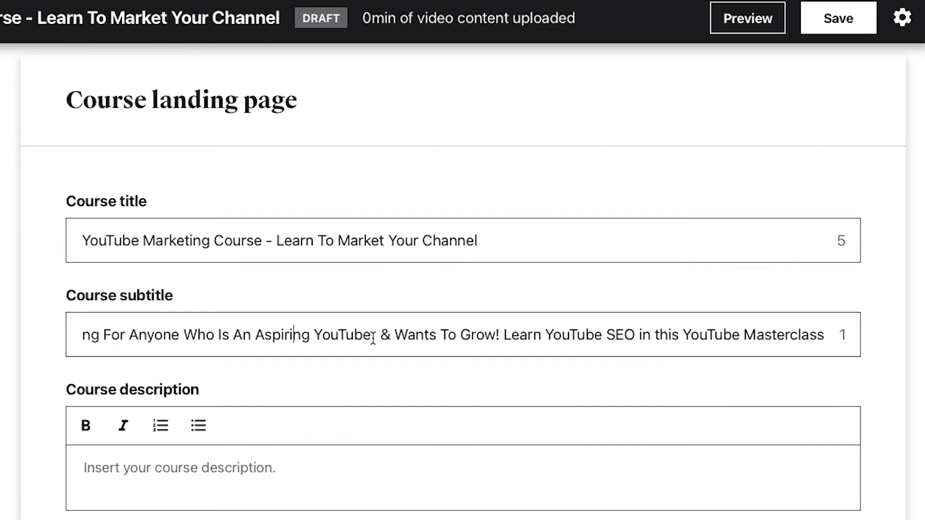
{"action": "left_click_drag", "start_coordinate": [394, 335], "coordinate": [504, 337]}
{"action": "key", "text": "BackSpace"}
{"action": "key", "text": "BackSpace"}
{"action": "key", "text": "BackSpace"}
{"action": "key", "text": "BackSpace"}
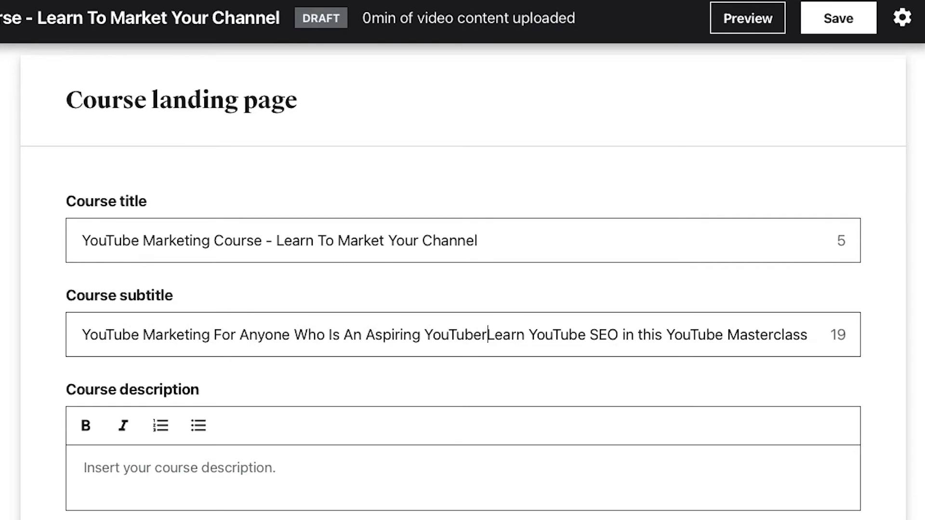
{"action": "type", "text": "!"}
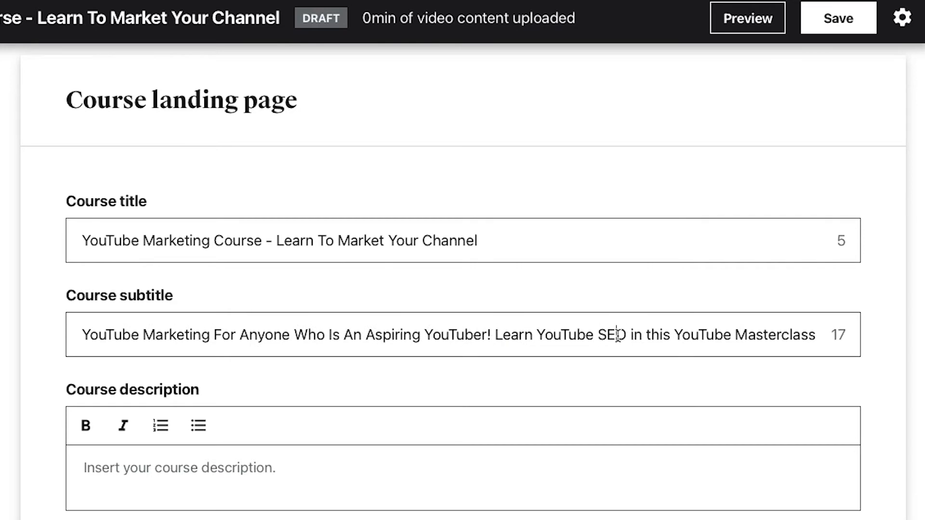
- Insert "Ads &" before "SEO" in the course subtitle so that it reads "Learn YouTube Ads & SEO"
{"action": "left_click", "coordinate": [601, 336]}
{"action": "type", "text": "Ads "}
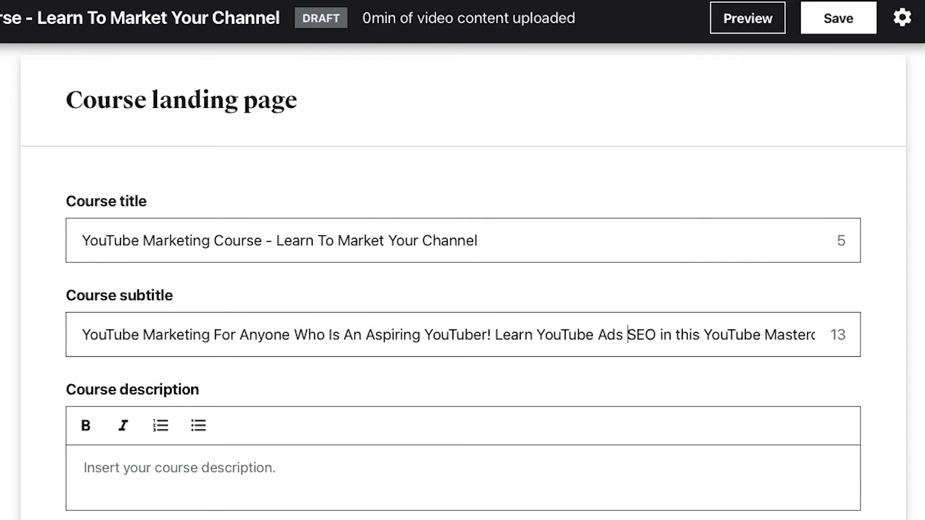
{"action": "type", "text": "&"}
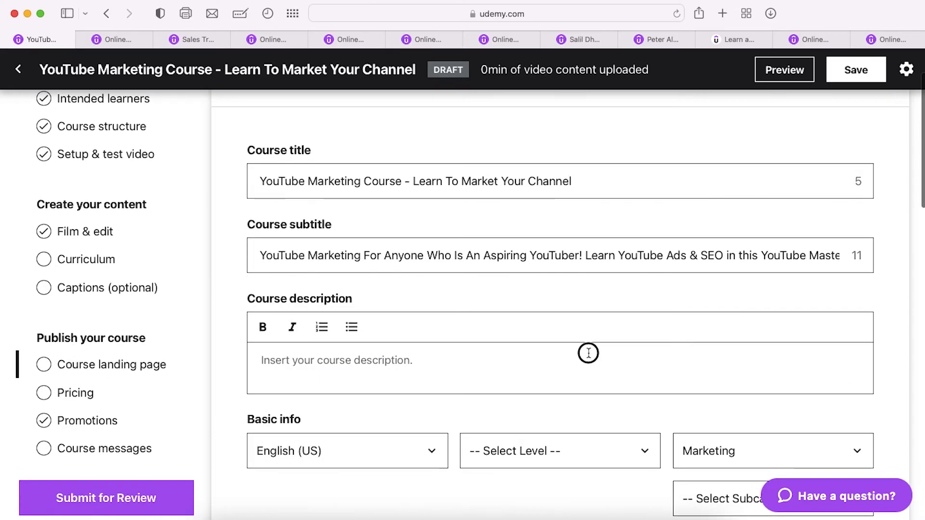
- Examine the Sales Training Masterclass description, from its Need, Value and Additional Features bullets through the audience and benefits lists to the student testimonials
{"action": "left_click", "coordinate": [498, 456]}
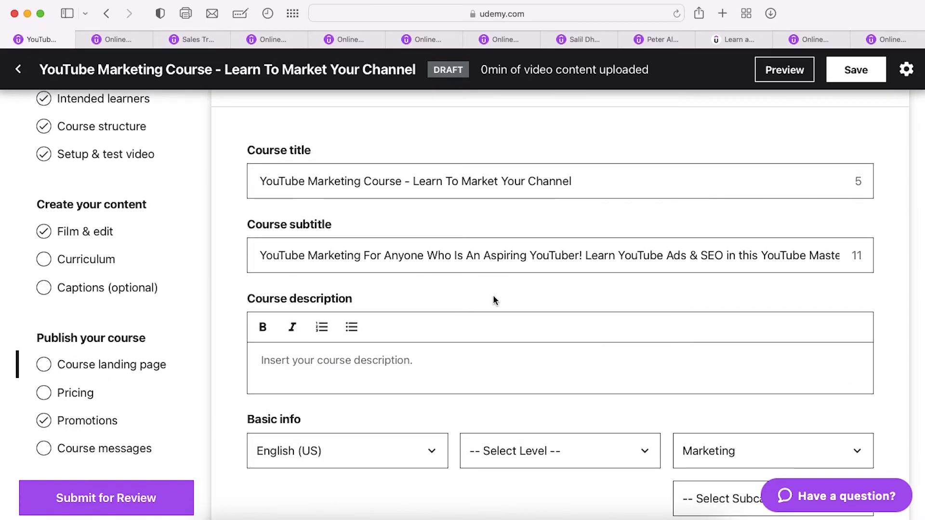
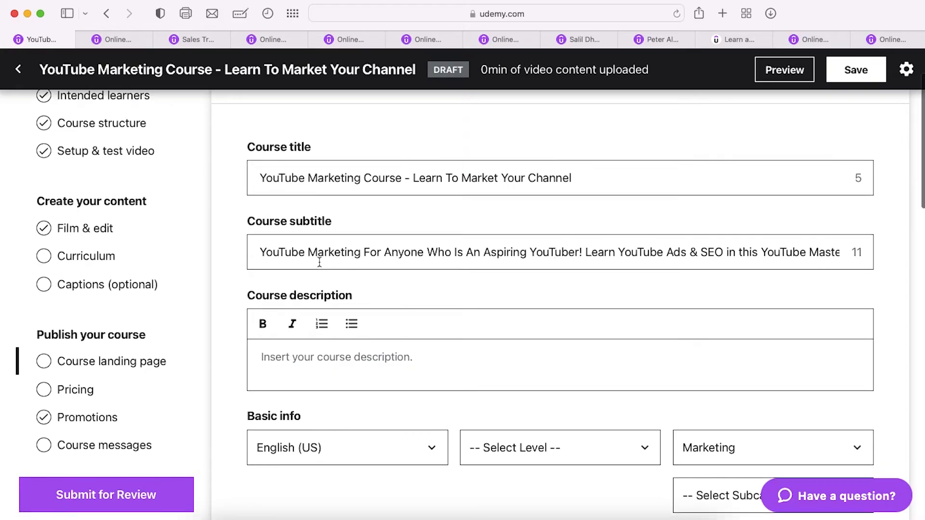
{"action": "scroll", "coordinate": [332, 280], "scroll_direction": "down", "scroll_amount": 2}
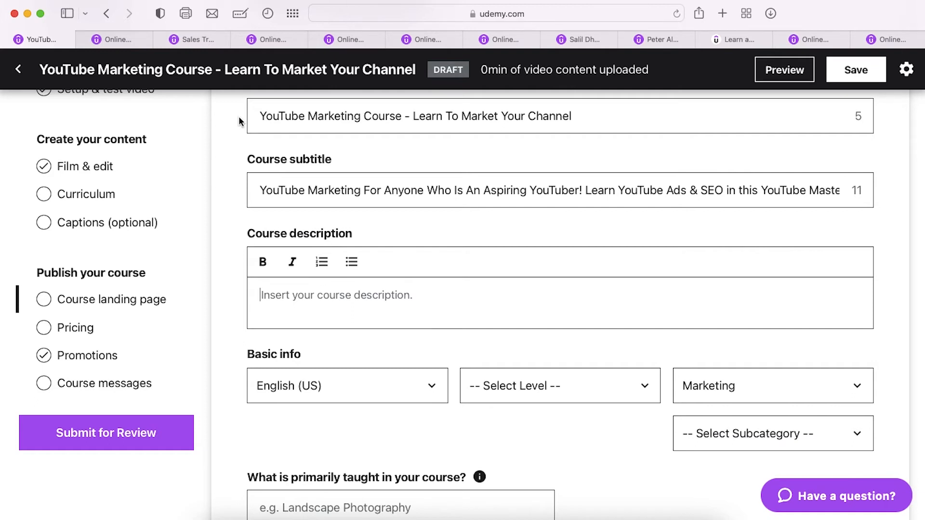
{"action": "left_click", "coordinate": [187, 40]}
{"action": "scroll", "coordinate": [260, 231], "scroll_direction": "down", "scroll_amount": 15}
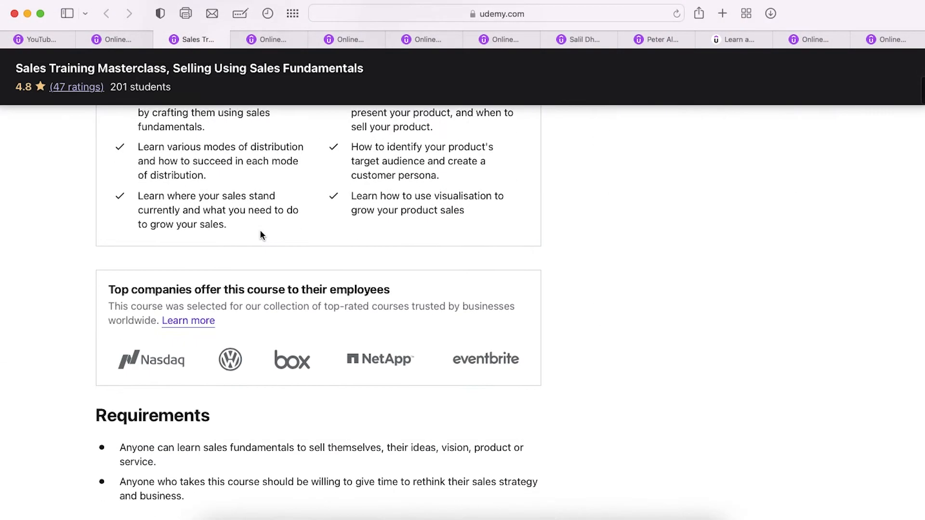
{"action": "left_click", "coordinate": [119, 439]}
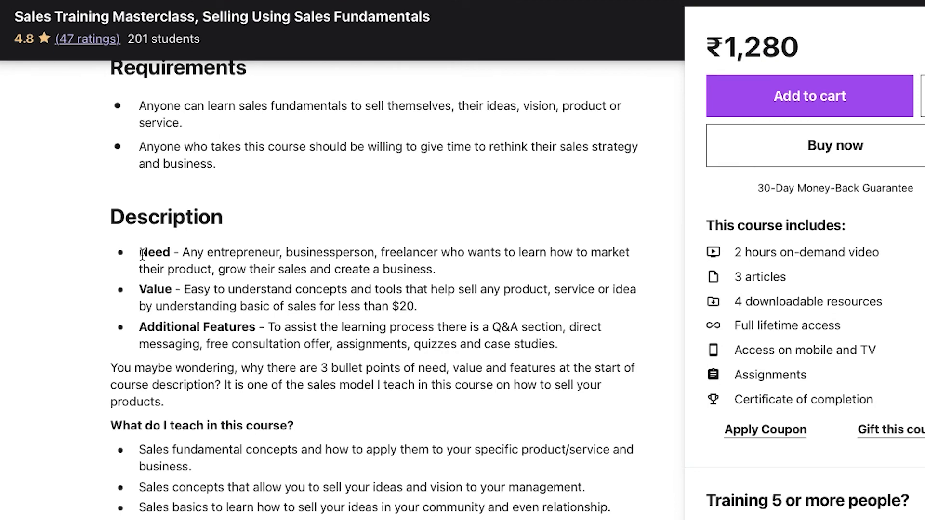
{"action": "scroll", "coordinate": [153, 336], "scroll_direction": "down", "scroll_amount": 5}
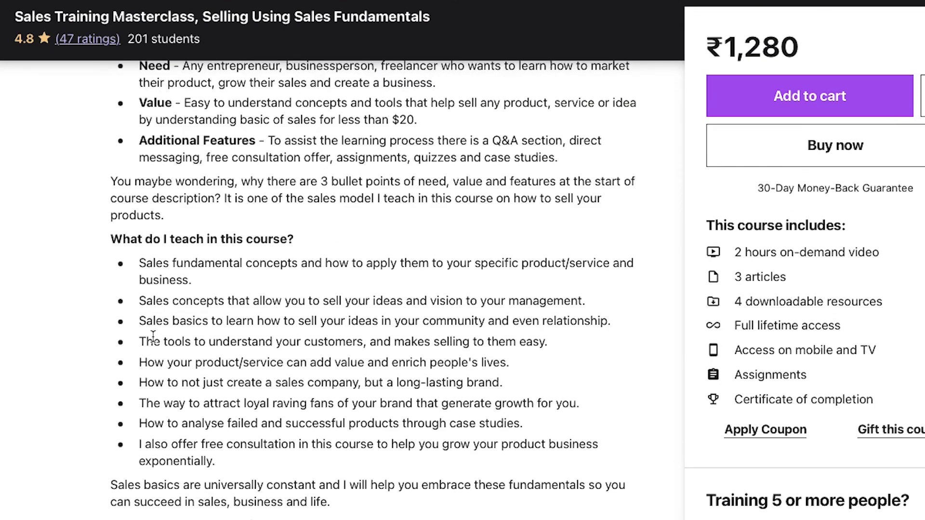
{"action": "scroll", "coordinate": [239, 293], "scroll_direction": "down", "scroll_amount": 7}
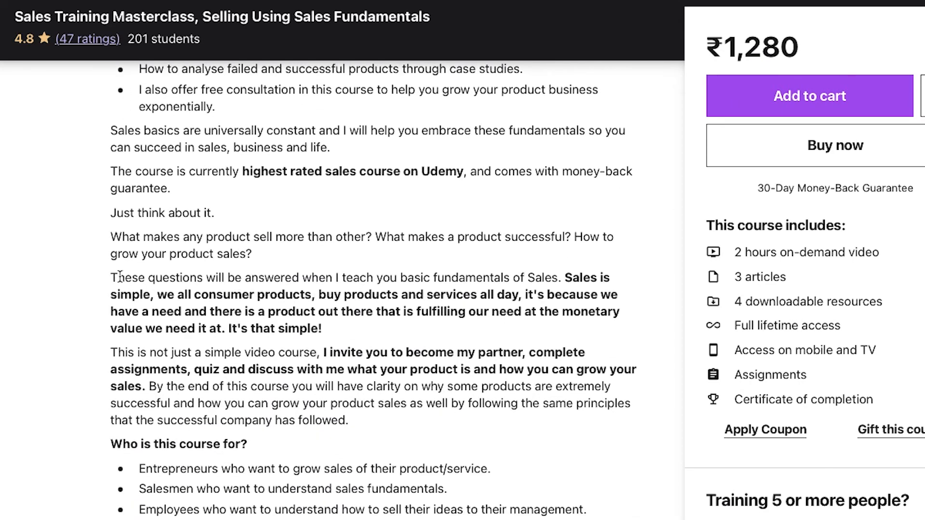
{"action": "scroll", "coordinate": [119, 174], "scroll_direction": "down", "scroll_amount": 5}
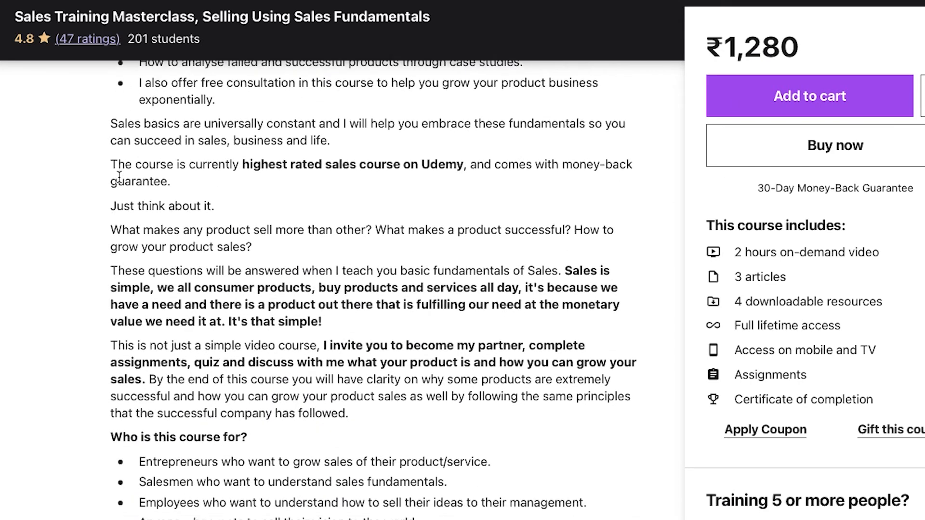
{"action": "scroll", "coordinate": [143, 206], "scroll_direction": "down", "scroll_amount": 4}
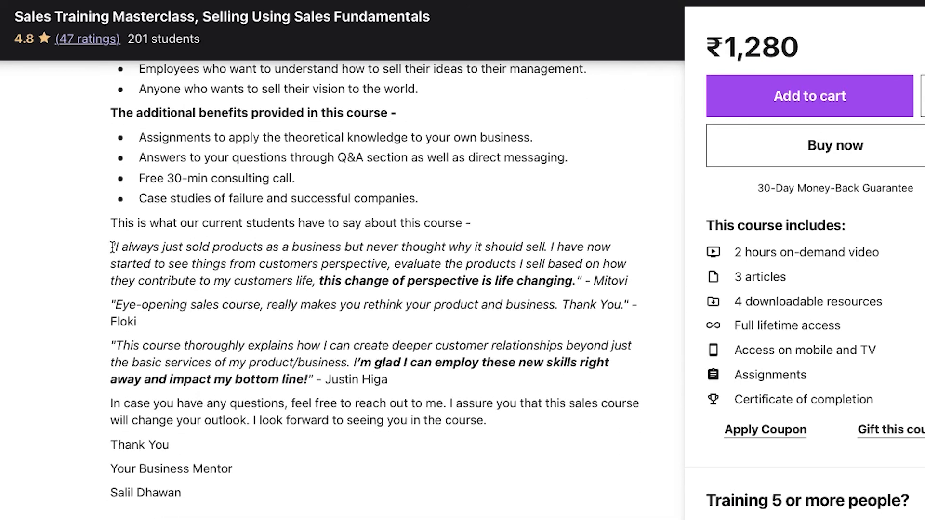
{"action": "left_click_drag", "start_coordinate": [113, 246], "coordinate": [288, 345]}
{"action": "left_click", "coordinate": [365, 301]}
{"action": "left_click_drag", "start_coordinate": [318, 281], "coordinate": [578, 280]}
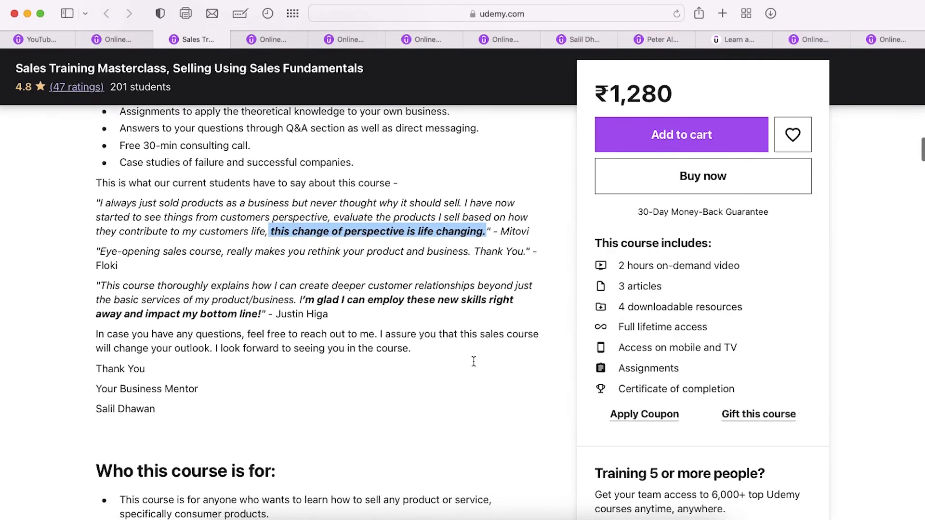
{"action": "left_click", "coordinate": [333, 420]}
{"action": "scroll", "coordinate": [333, 420], "scroll_direction": "up", "scroll_amount": 5}
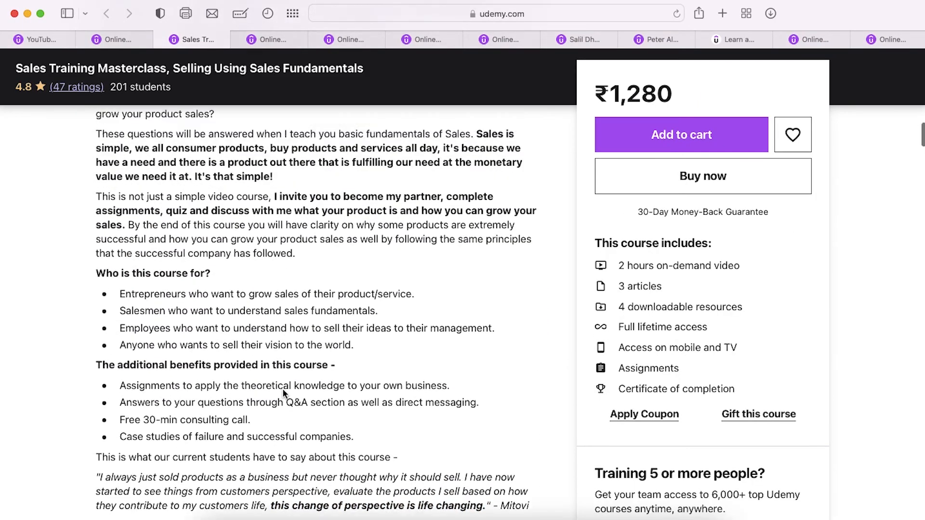
{"action": "scroll", "coordinate": [282, 393], "scroll_direction": "up", "scroll_amount": 6}
- In the YouTube marketing draft, enter "lets learn YouTube" as the course description and try to save the landing page
{"action": "left_click", "coordinate": [119, 41]}
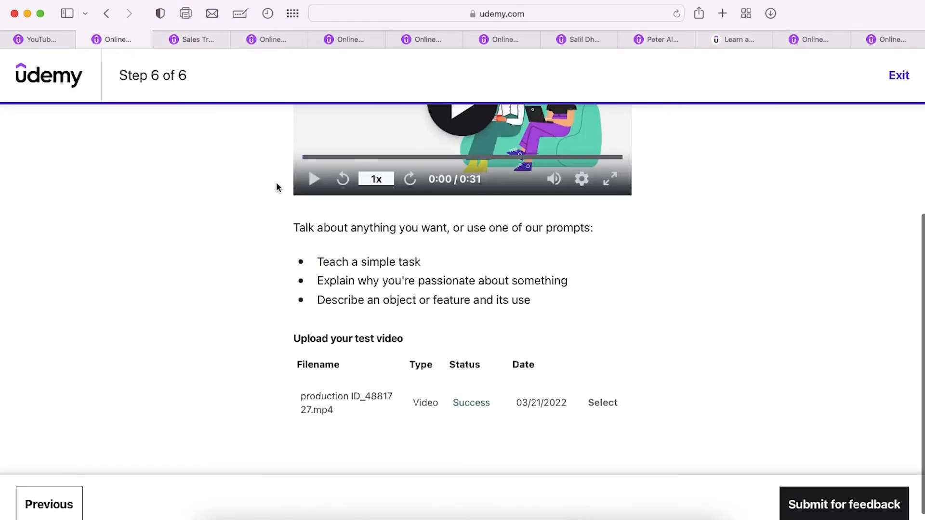
{"action": "left_click", "coordinate": [38, 38]}
{"action": "left_click", "coordinate": [439, 295]}
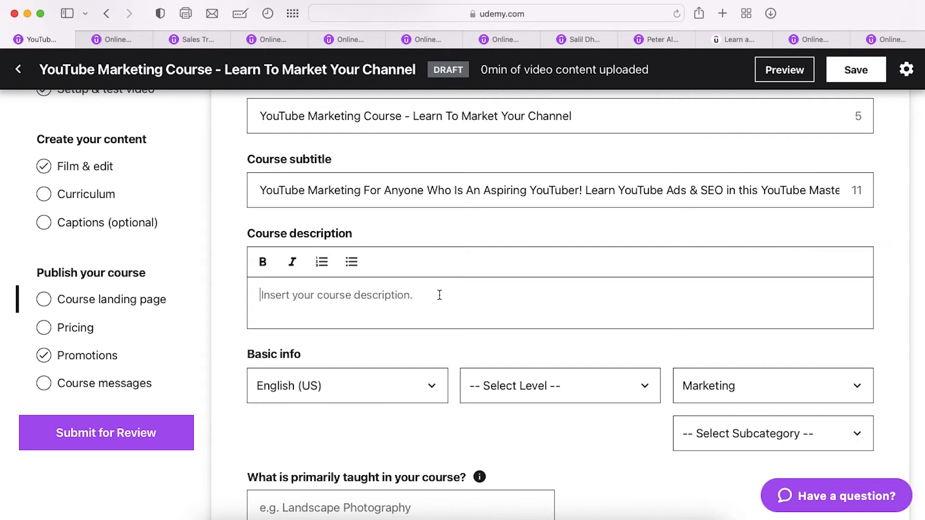
{"action": "type", "text": "lets lets"}
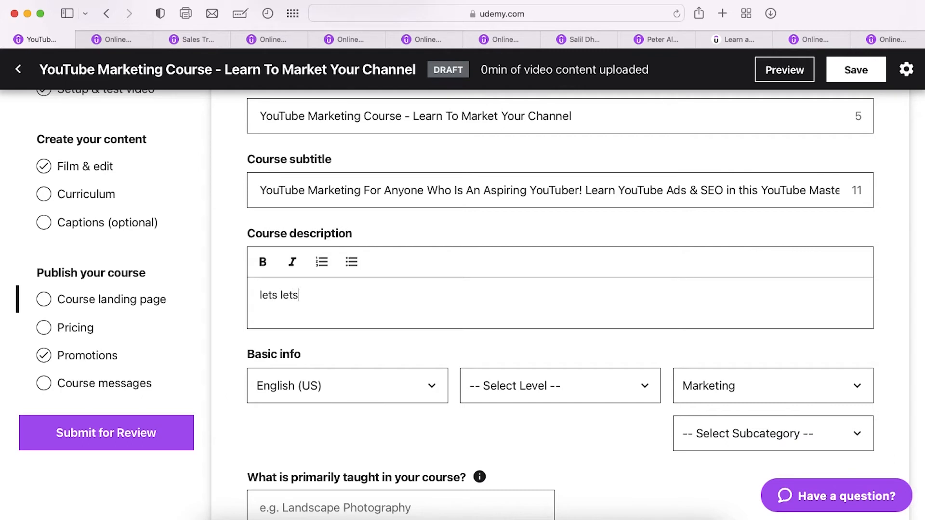
{"action": "key", "text": "BackSpace"}
{"action": "key", "text": "BackSpace"}
{"action": "type", "text": "arn Yout"}
{"action": "key", "text": "BackSpace"}
{"action": "type", "text": "Tube"}
{"action": "left_click", "coordinate": [852, 80]}
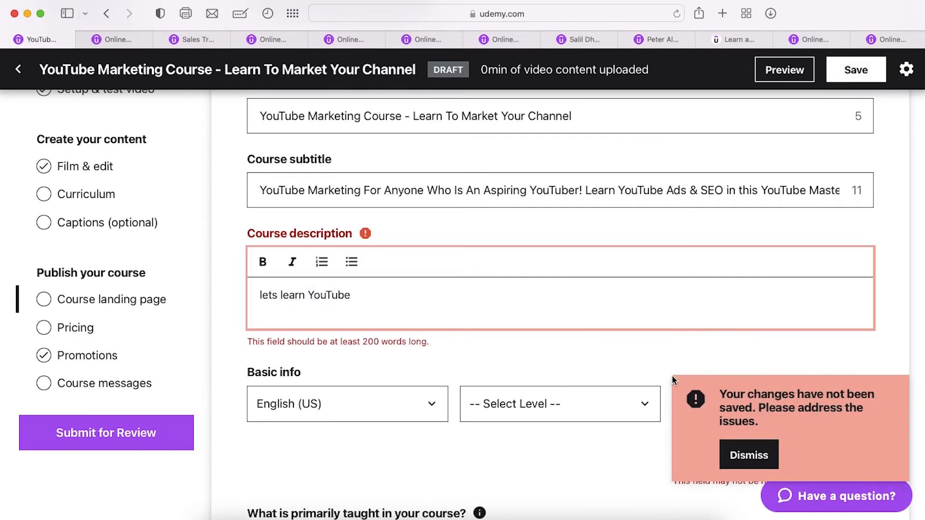
- Copy the Sales Training Masterclass description from "What do I teach in this course?" through "I invite you to become my partner,"
{"action": "left_click", "coordinate": [116, 40]}
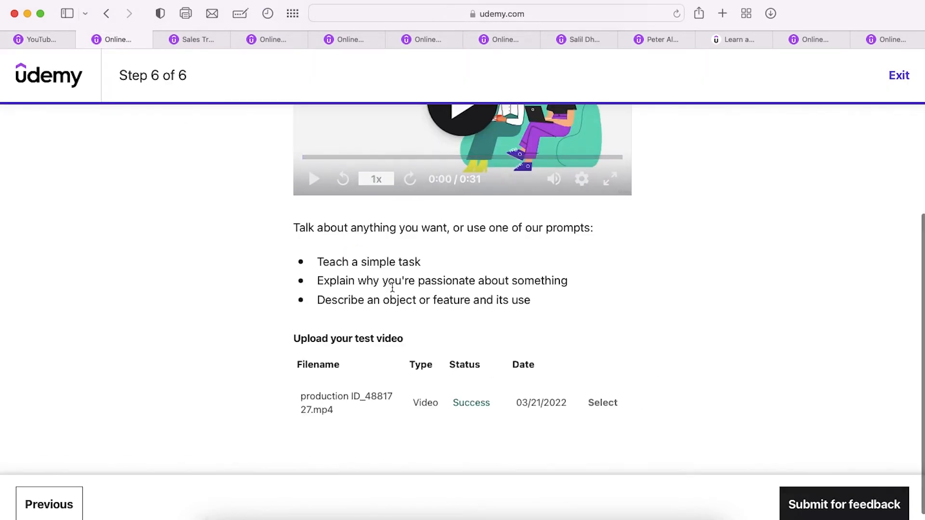
{"action": "left_click", "coordinate": [183, 43]}
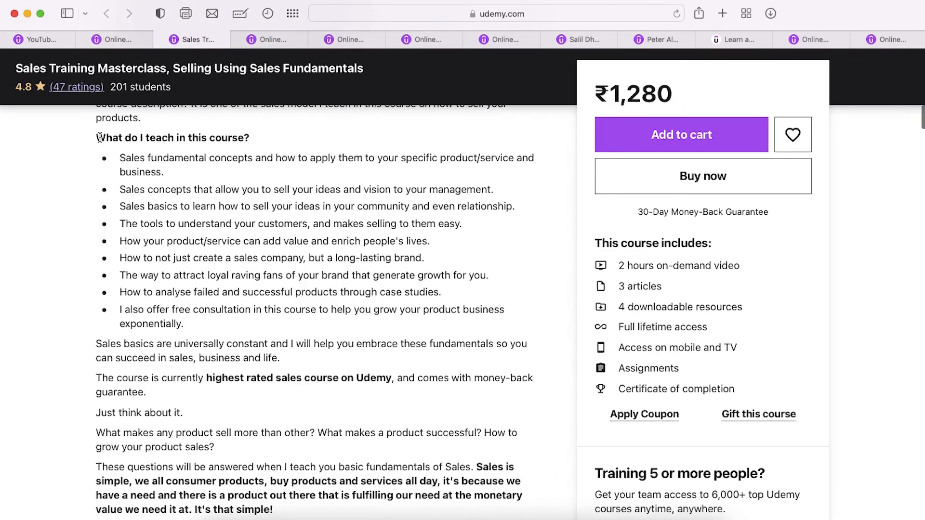
{"action": "left_click_drag", "start_coordinate": [99, 139], "coordinate": [441, 401]}
{"action": "key", "text": "super+c"}
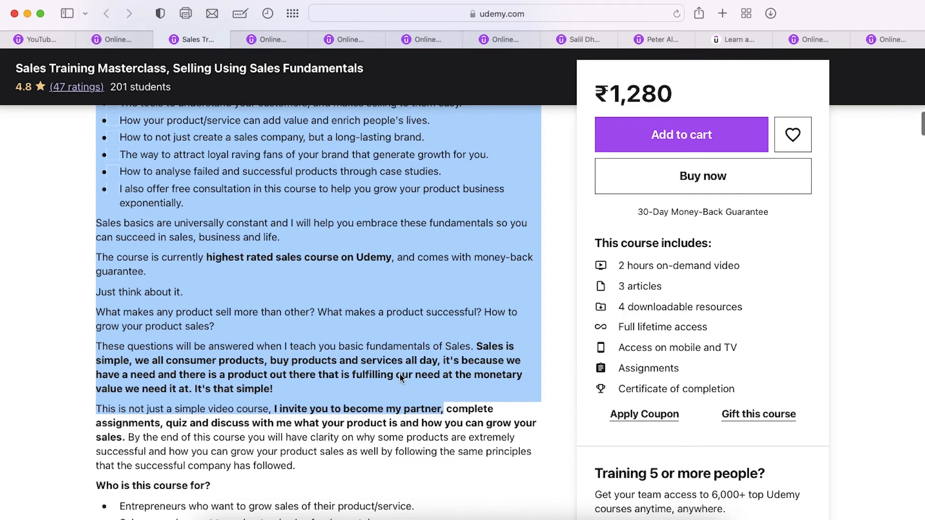
- Paste the copied text on a new line below "lets learn YouTube" in the draft's course description and try to save again
{"action": "left_click", "coordinate": [39, 40]}
{"action": "left_click", "coordinate": [478, 313]}
{"action": "key", "text": "Return"}
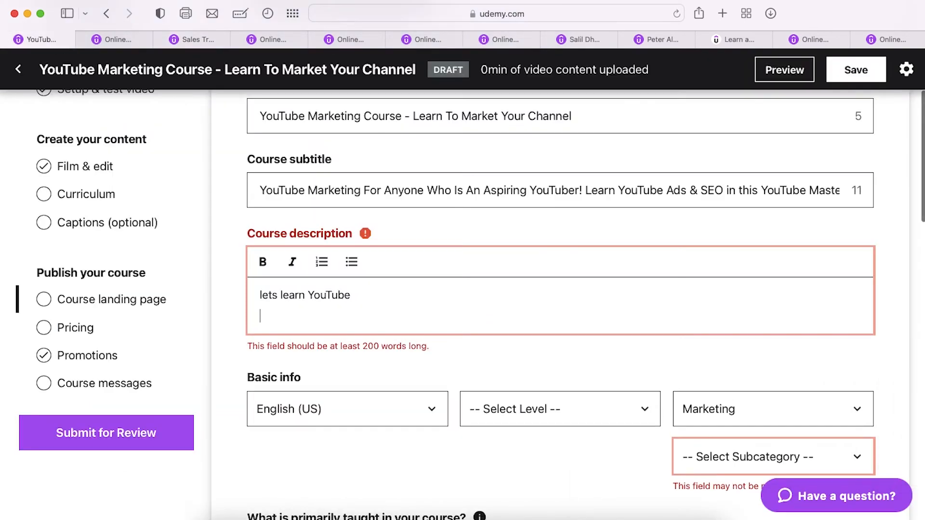
{"action": "key", "text": "super+v"}
{"action": "scroll", "coordinate": [530, 323], "scroll_direction": "down", "scroll_amount": 5}
{"action": "scroll", "coordinate": [667, 324], "scroll_direction": "down", "scroll_amount": 2}
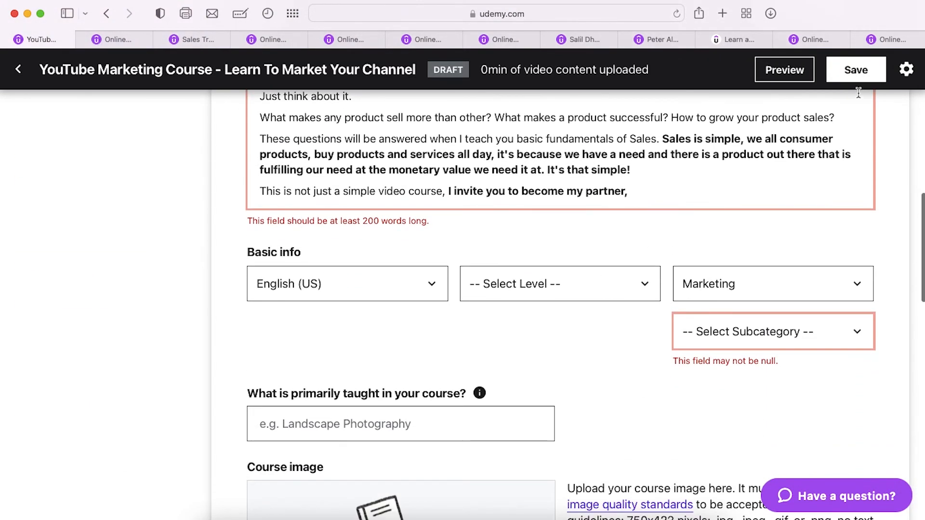
{"action": "left_click", "coordinate": [856, 70]}
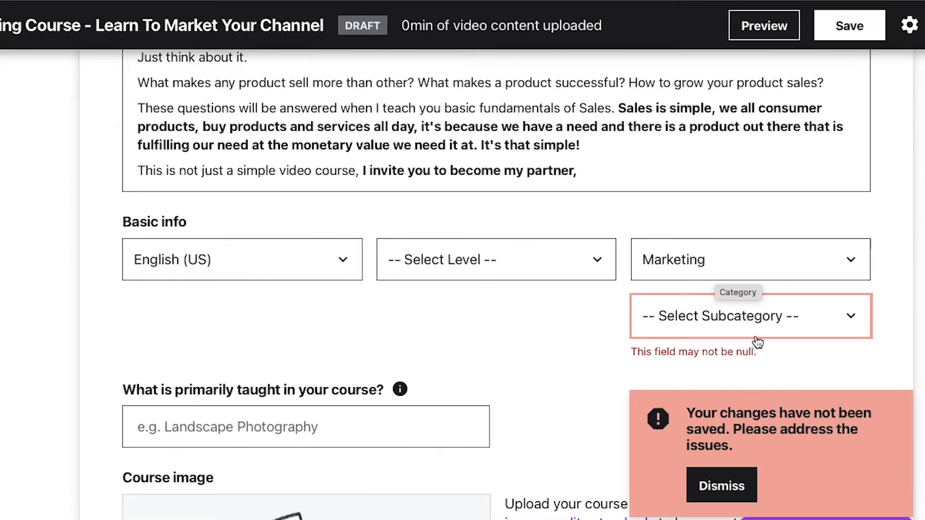
- Set the course level to Expert Level and the Marketing subcategory to Video & Mobile Marketing
{"action": "left_click", "coordinate": [532, 261]}
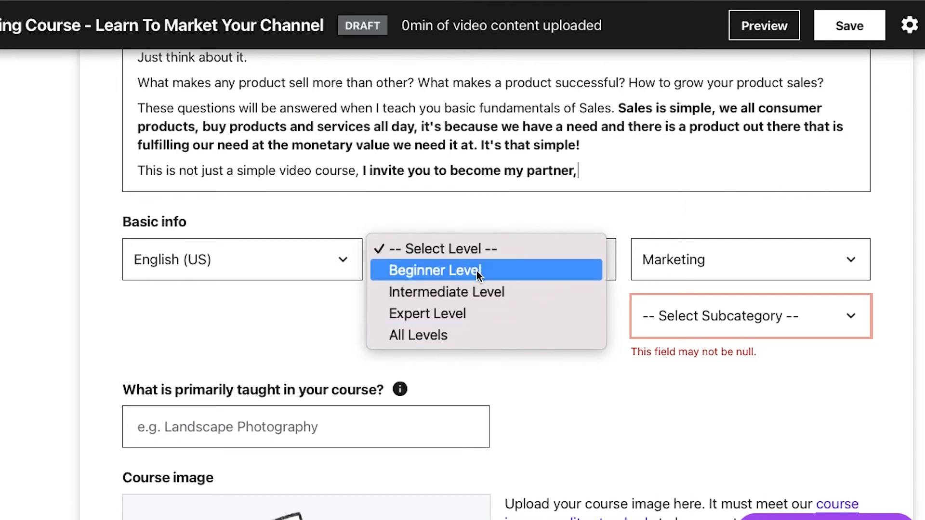
{"action": "left_click", "coordinate": [479, 308]}
{"action": "left_click", "coordinate": [789, 317]}
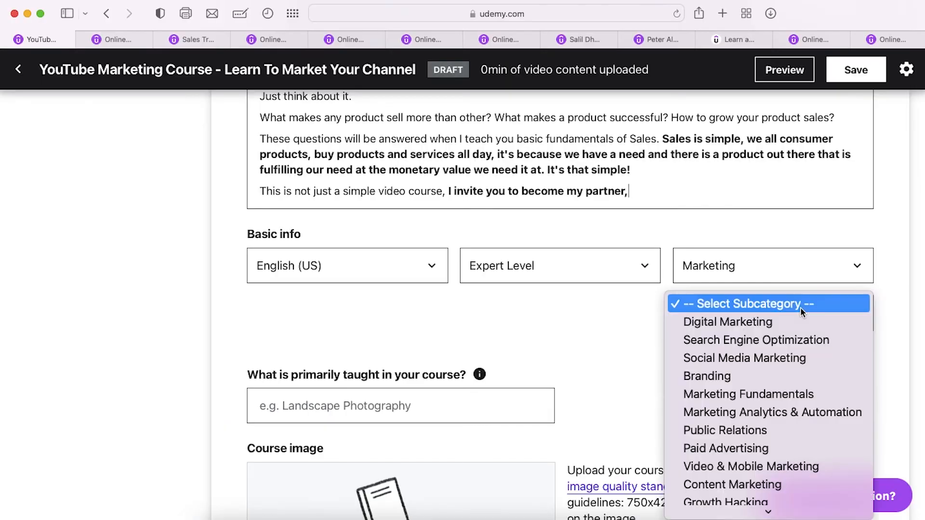
{"action": "scroll", "coordinate": [783, 310], "scroll_direction": "down", "scroll_amount": 2}
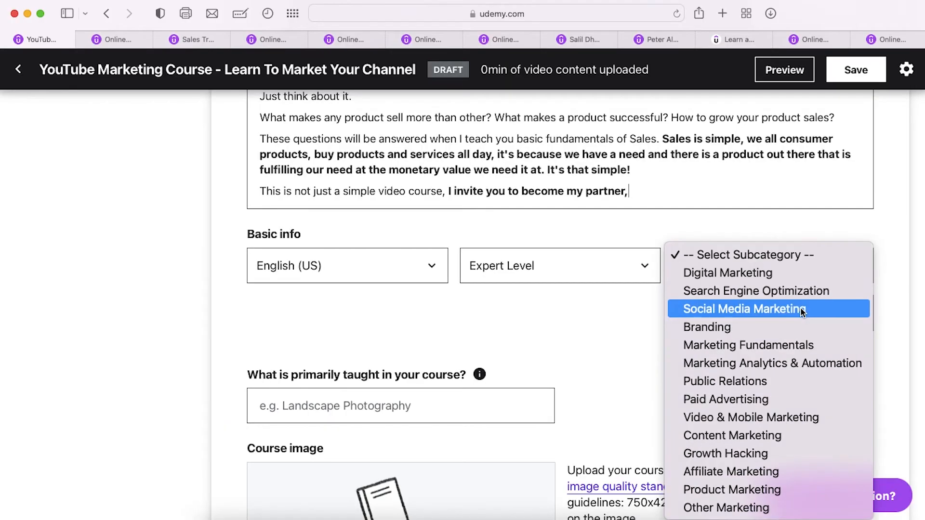
{"action": "left_click", "coordinate": [797, 418]}
- Add YouTube Marketing and YouTube Audience Growth as the topics primarily taught in the course
{"action": "left_click", "coordinate": [428, 411]}
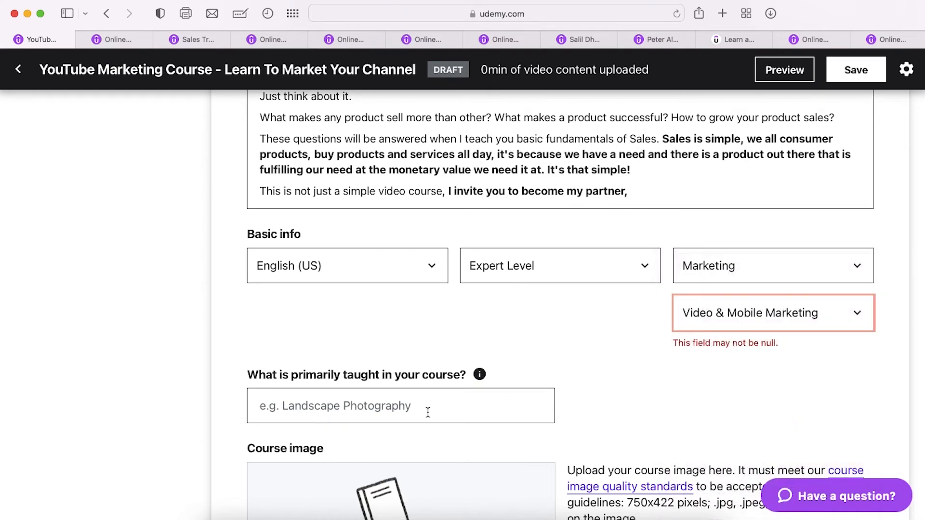
{"action": "type", "text": "YouTube"}
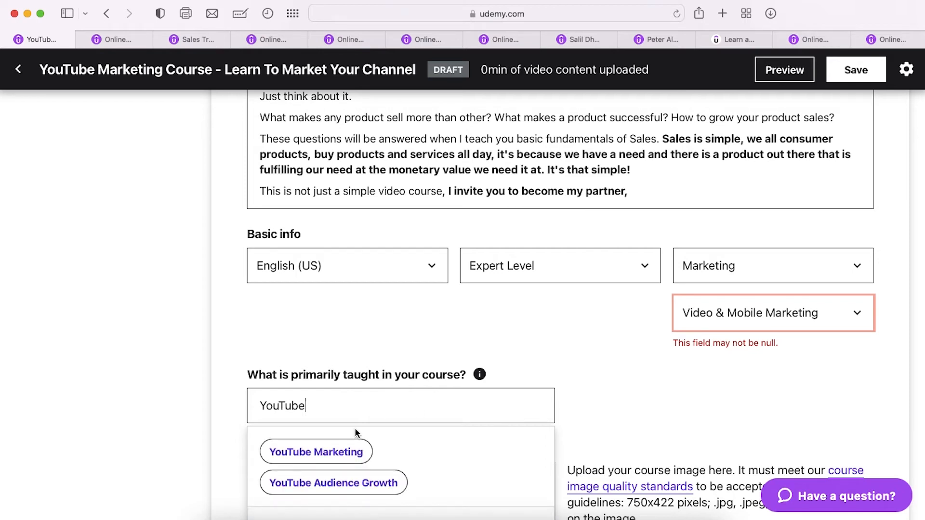
{"action": "left_click", "coordinate": [316, 452]}
{"action": "scroll", "coordinate": [376, 392], "scroll_direction": "down", "scroll_amount": 3}
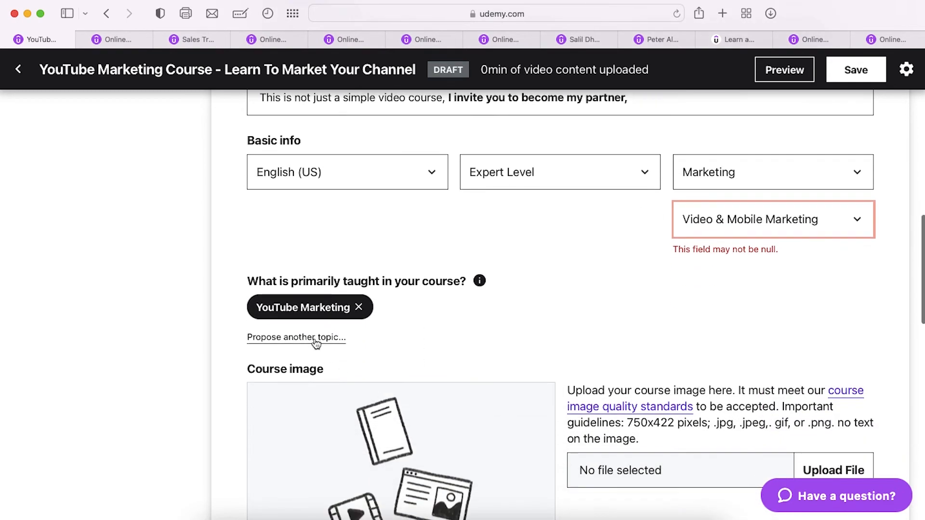
{"action": "left_click", "coordinate": [316, 337]}
{"action": "type", "text": "YouTu"}
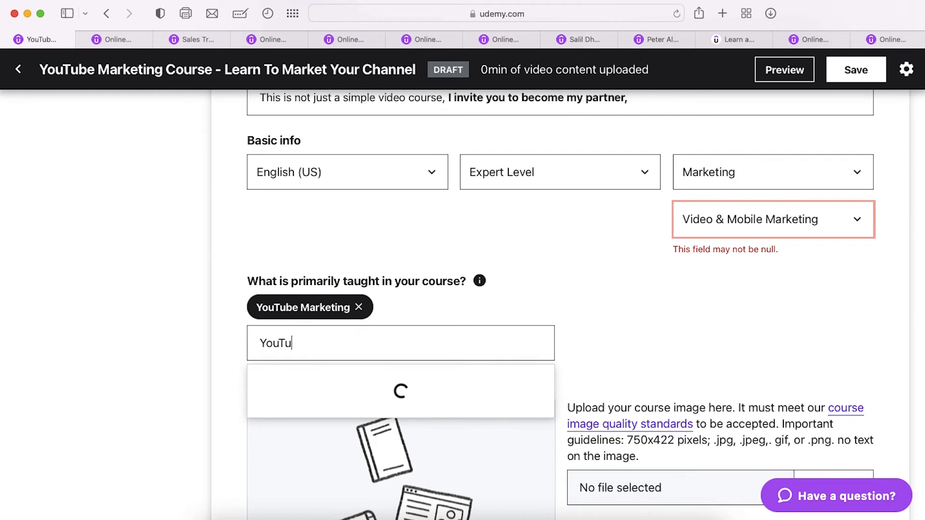
{"action": "type", "text": "be"}
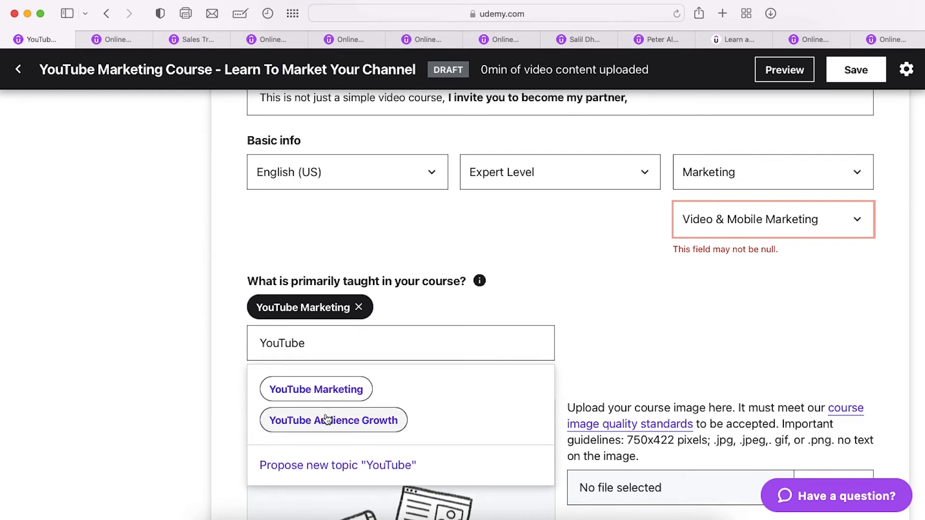
{"action": "left_click", "coordinate": [327, 419]}
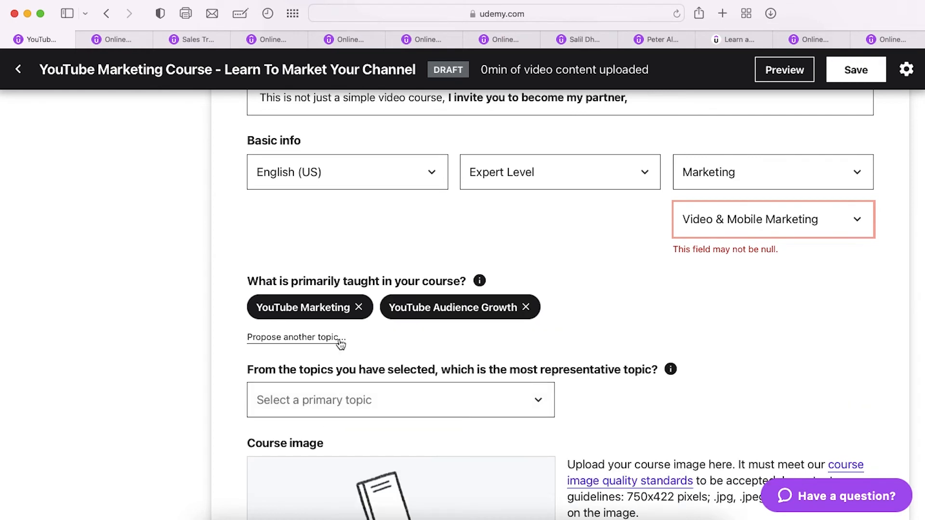
- Choose YouTube Marketing as the most representative topic of the course
{"action": "left_click", "coordinate": [525, 410]}
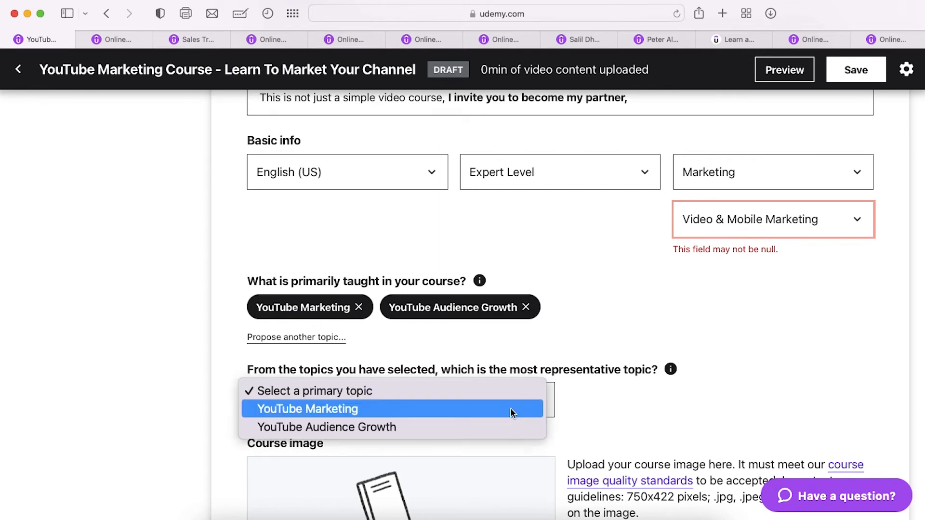
{"action": "left_click", "coordinate": [505, 407]}
{"action": "triple_click", "coordinate": [256, 369]}
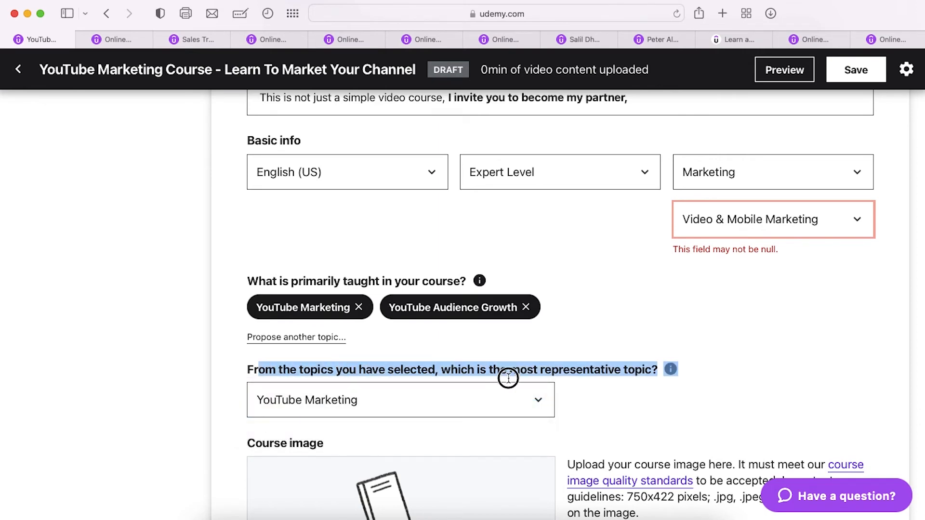
{"action": "left_click", "coordinate": [506, 376]}
- Search for the Sales Training Masterclass instructor and examine the course images on their profile as a reference for the Course image section
{"action": "scroll", "coordinate": [640, 366], "scroll_direction": "down", "scroll_amount": 5}
{"action": "scroll", "coordinate": [688, 358], "scroll_direction": "down", "scroll_amount": 2}
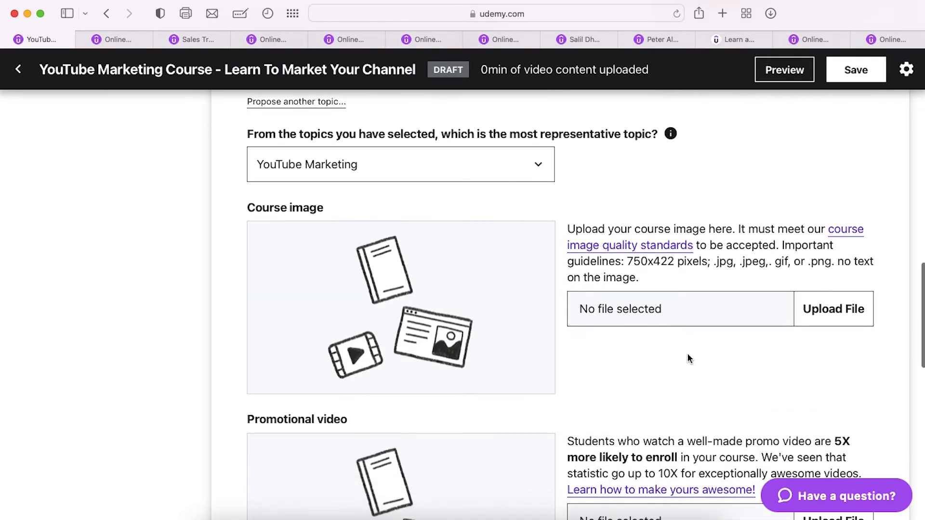
{"action": "left_click", "coordinate": [180, 38]}
{"action": "scroll", "coordinate": [637, 165], "scroll_direction": "up", "scroll_amount": 10}
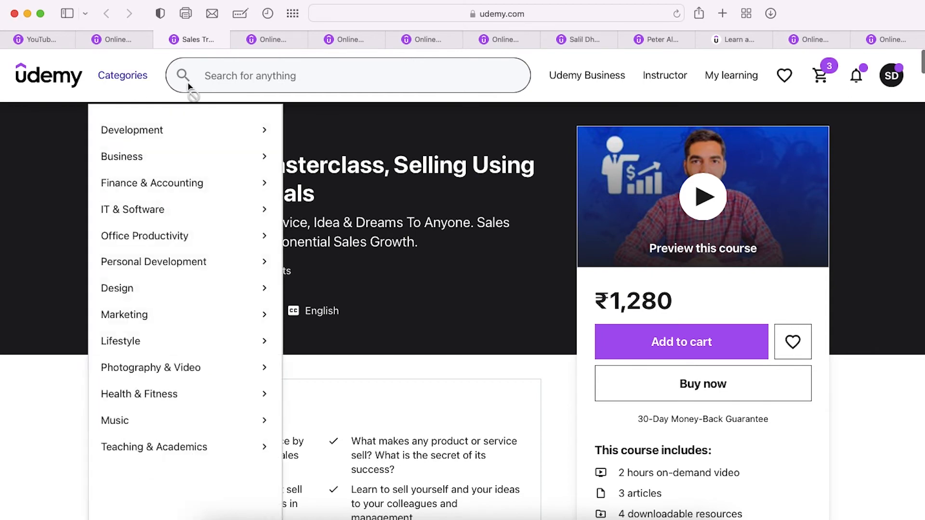
{"action": "type", "text": "salil dhawan"}
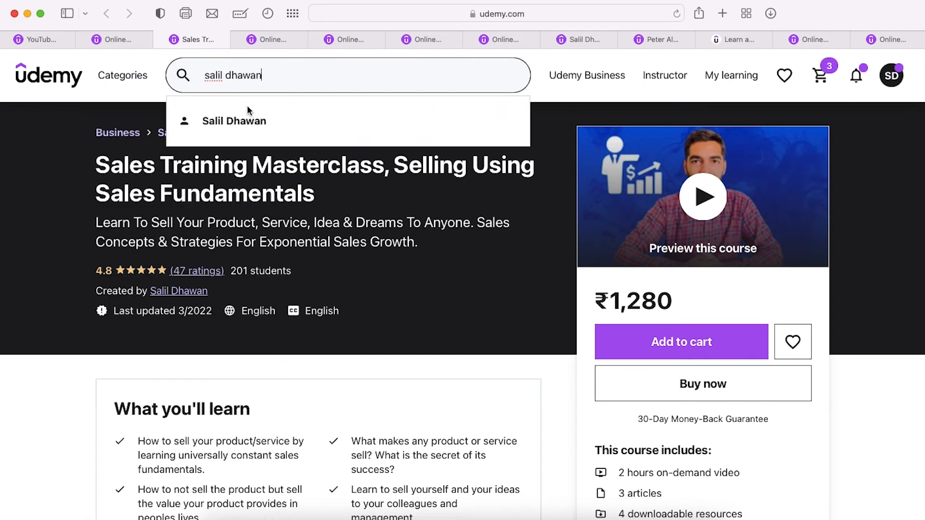
{"action": "left_click", "coordinate": [247, 118]}
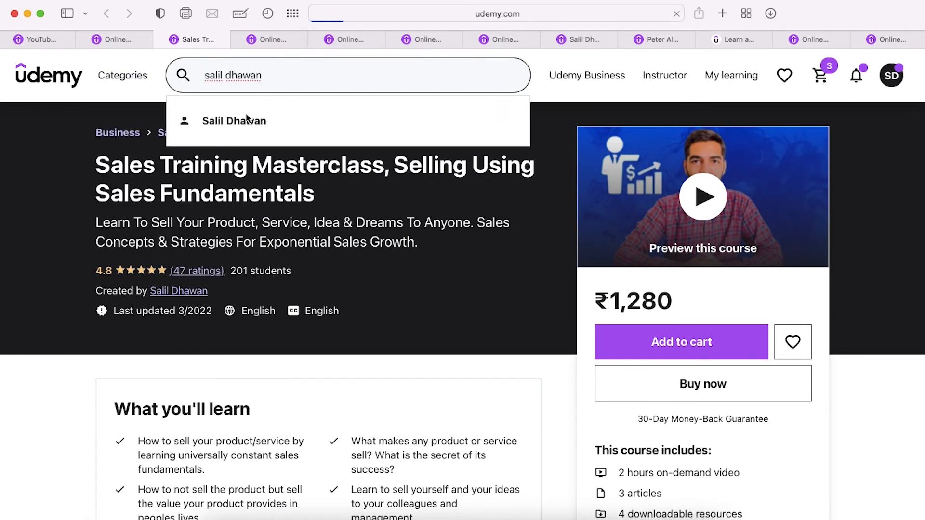
{"action": "scroll", "coordinate": [341, 262], "scroll_direction": "down", "scroll_amount": 10}
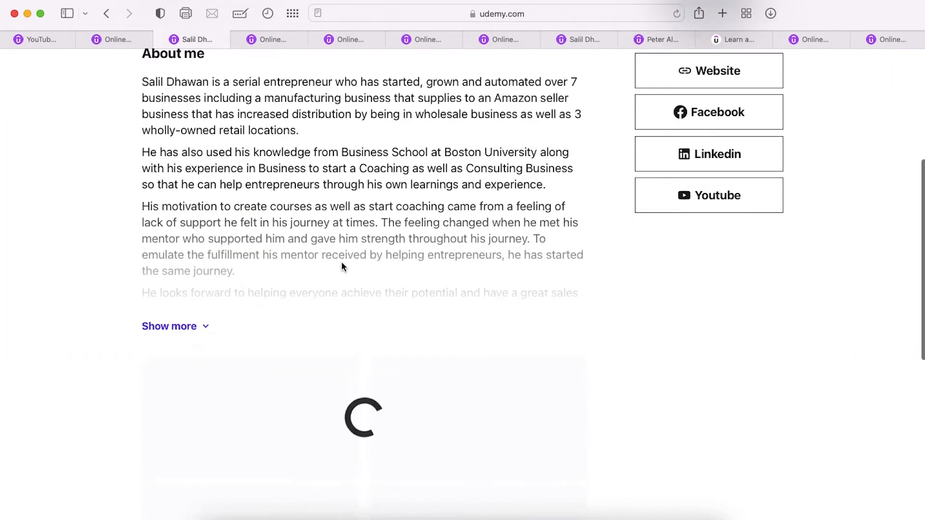
{"action": "scroll", "coordinate": [341, 264], "scroll_direction": "down", "scroll_amount": 3}
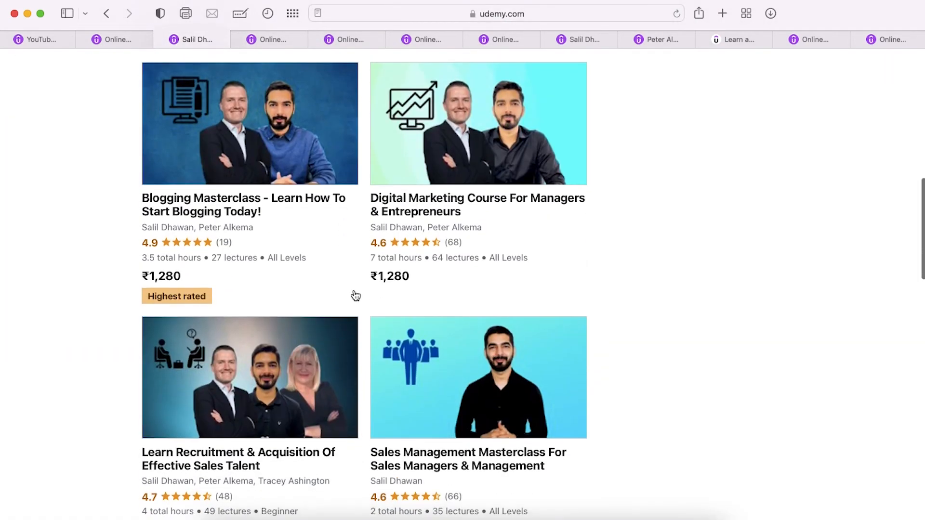
{"action": "scroll", "coordinate": [356, 296], "scroll_direction": "down", "scroll_amount": 3}
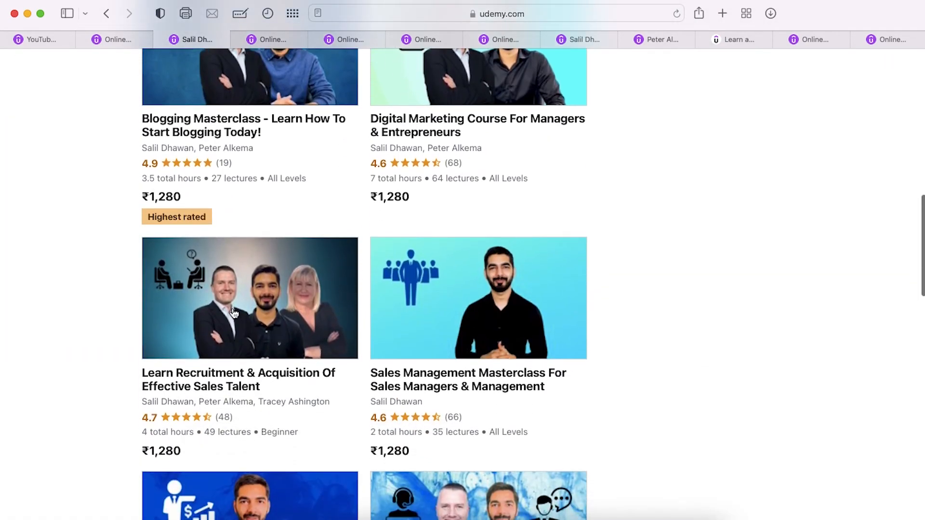
{"action": "left_click", "coordinate": [107, 13]}
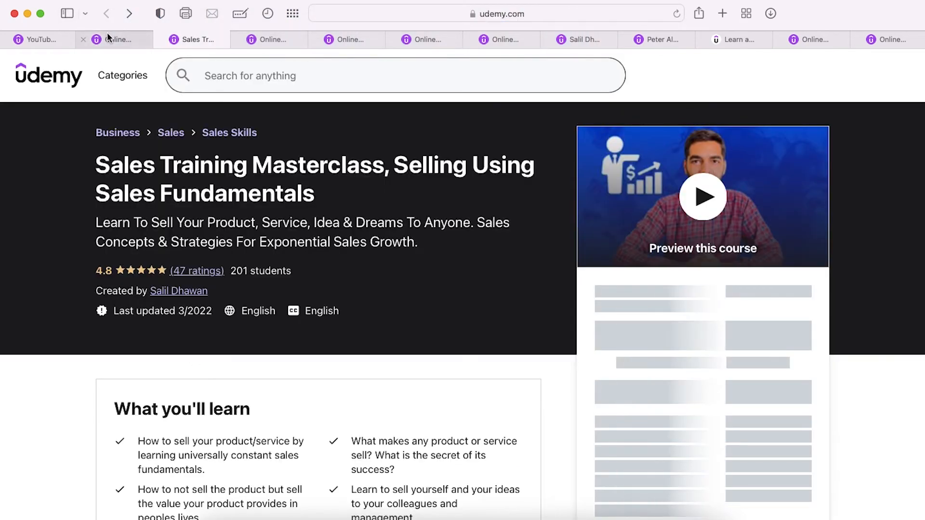
- Review the draft's Promotional video section and briefly play the preview video of the Sales Training Masterclass course for comparison
{"action": "left_click", "coordinate": [41, 40]}
{"action": "scroll", "coordinate": [620, 305], "scroll_direction": "down", "scroll_amount": 5}
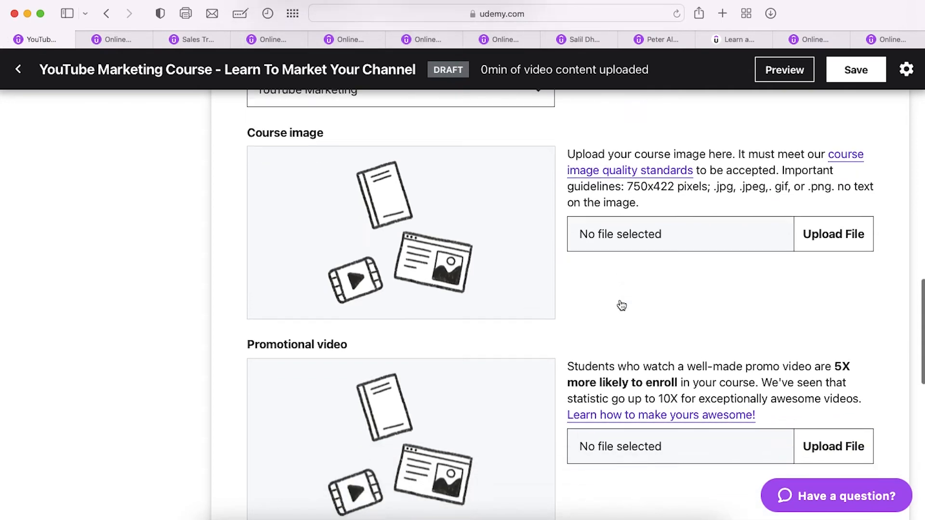
{"action": "left_click_drag", "start_coordinate": [248, 296], "coordinate": [357, 299]}
{"action": "left_click", "coordinate": [357, 299]}
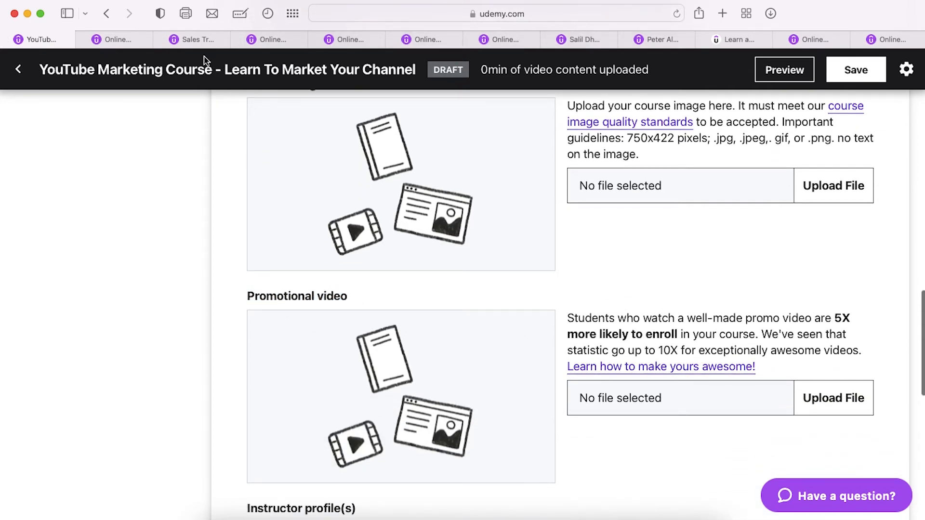
{"action": "left_click", "coordinate": [198, 41]}
{"action": "left_click", "coordinate": [710, 204]}
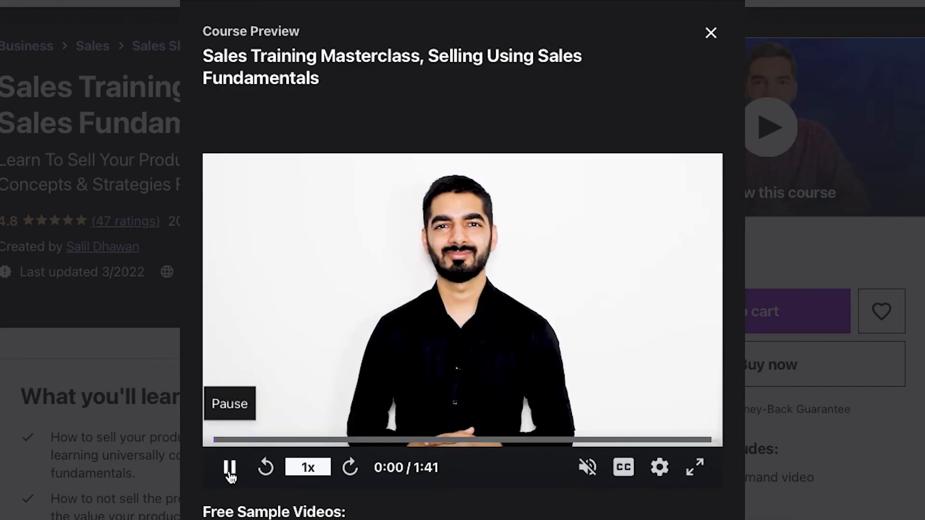
{"action": "left_click", "coordinate": [230, 473]}
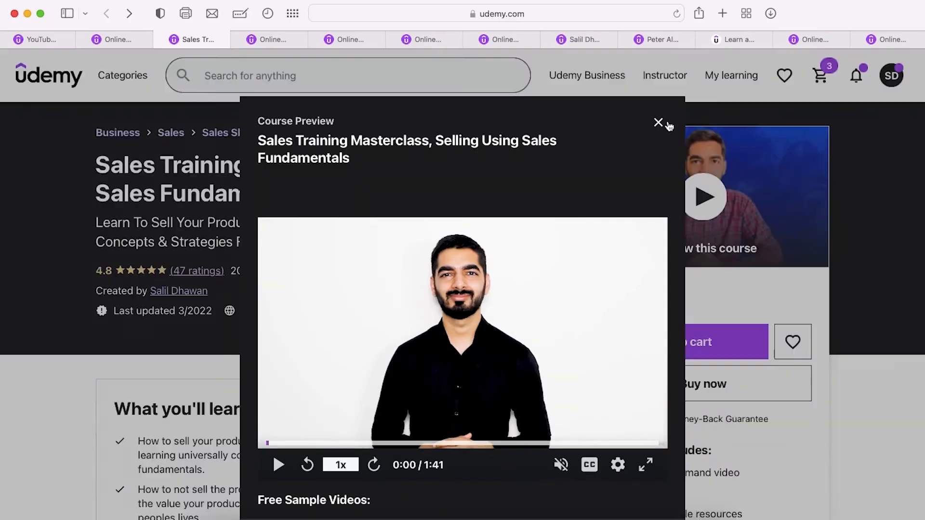
{"action": "left_click", "coordinate": [668, 125]}
{"action": "left_click", "coordinate": [38, 39]}
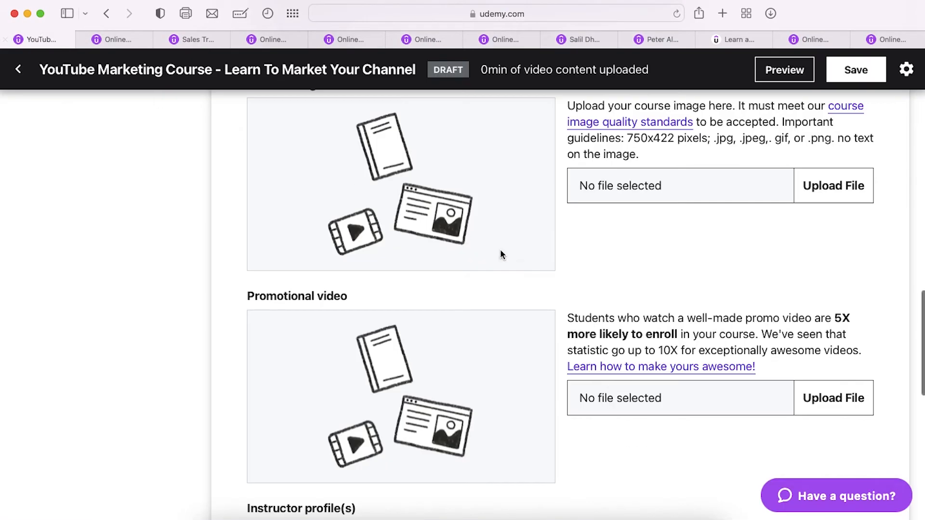
- Open the linked guide to making an awesome promo video in its own tab beside the draft, without leaving the draft page
{"action": "left_click", "coordinate": [643, 373]}
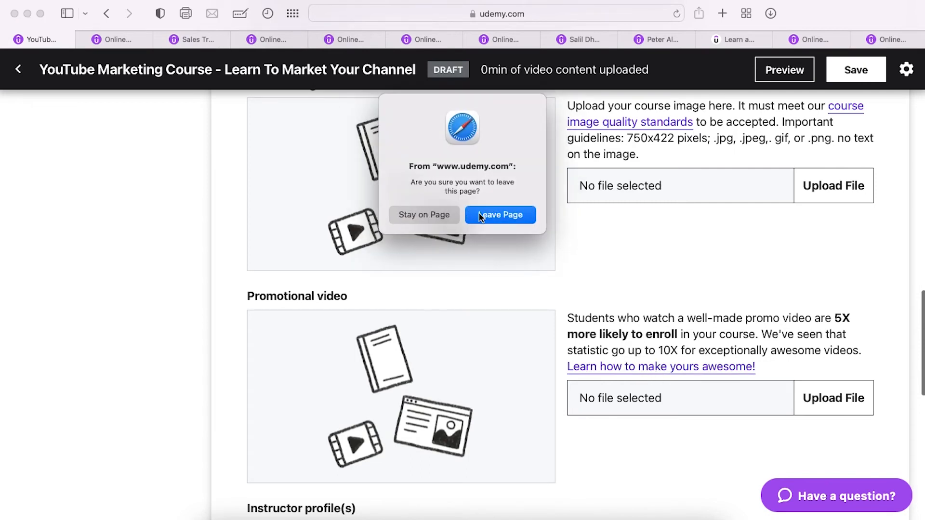
{"action": "left_click", "coordinate": [424, 214]}
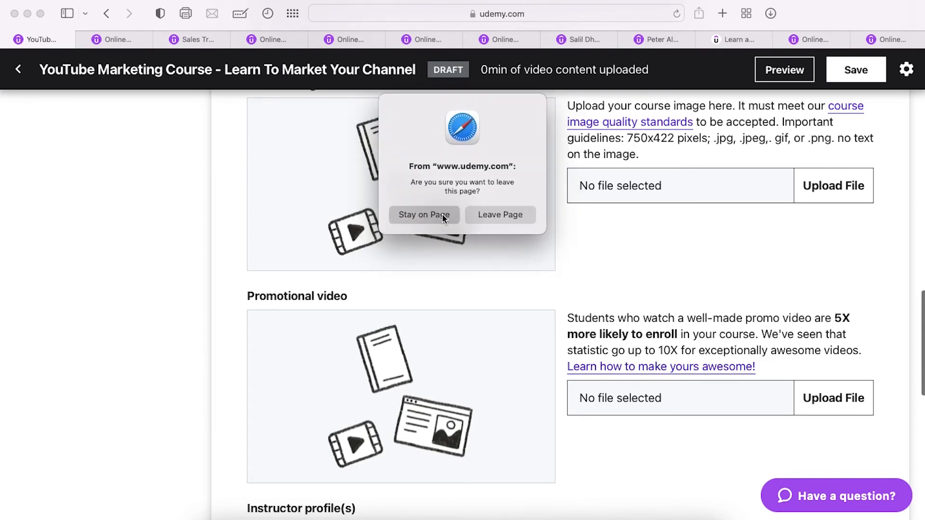
{"action": "left_click", "coordinate": [631, 375]}
{"action": "left_click", "coordinate": [110, 39]}
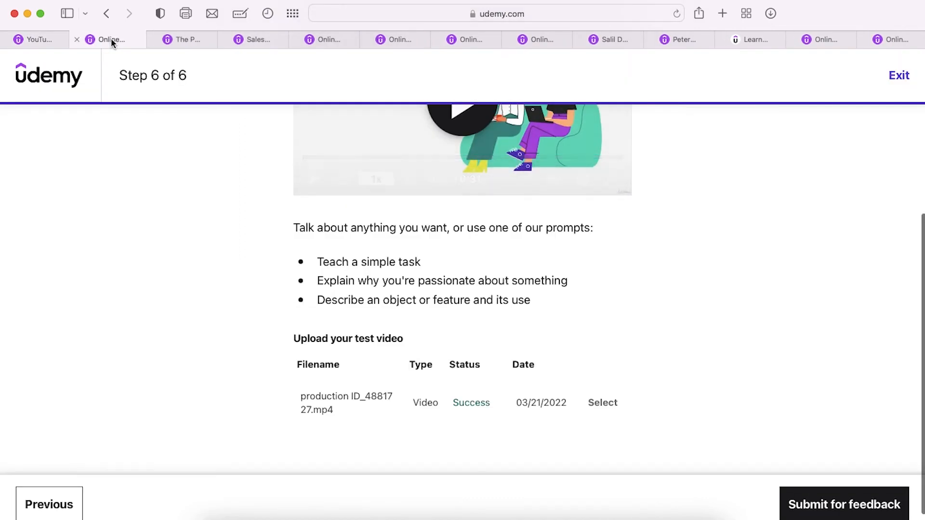
{"action": "left_click", "coordinate": [174, 39]}
{"action": "left_click_drag", "start_coordinate": [180, 38], "coordinate": [120, 37]}
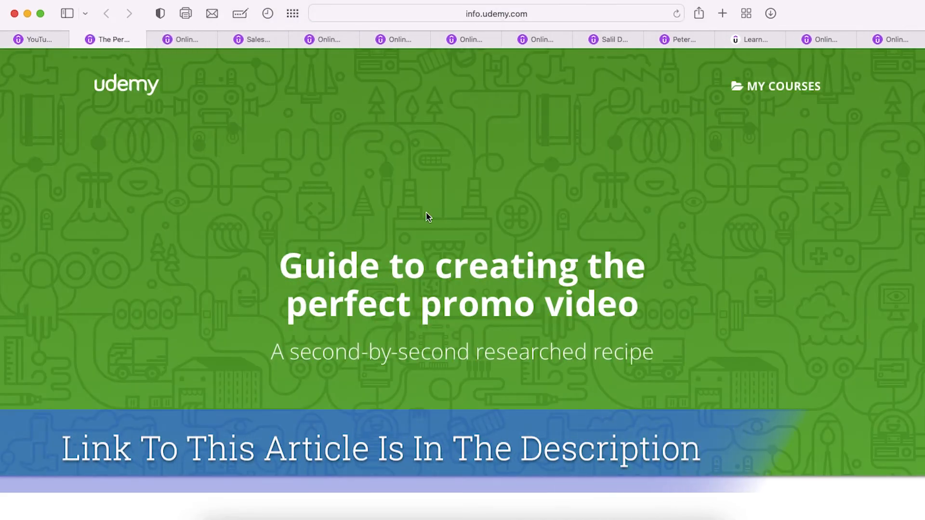
- Read through the promo video guide, from the welcome and benefits sections to the call to action and recommended length
{"action": "scroll", "coordinate": [561, 291], "scroll_direction": "down", "scroll_amount": 10}
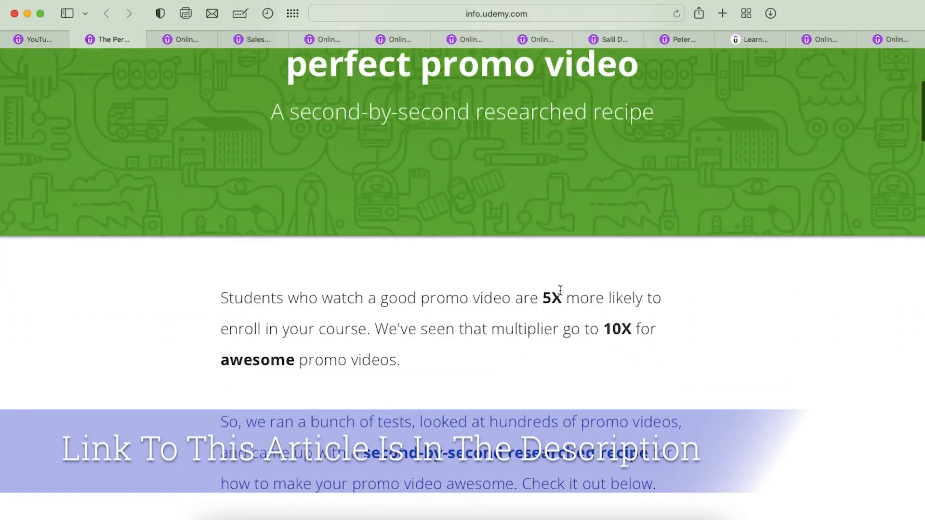
{"action": "scroll", "coordinate": [427, 217], "scroll_direction": "down", "scroll_amount": 10}
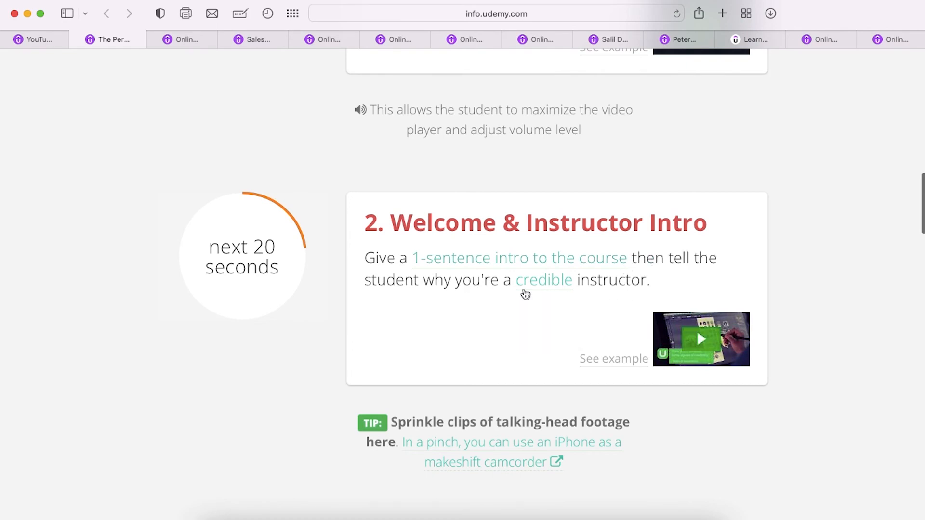
{"action": "scroll", "coordinate": [556, 294], "scroll_direction": "down", "scroll_amount": 4}
{"action": "scroll", "coordinate": [246, 128], "scroll_direction": "down", "scroll_amount": 5}
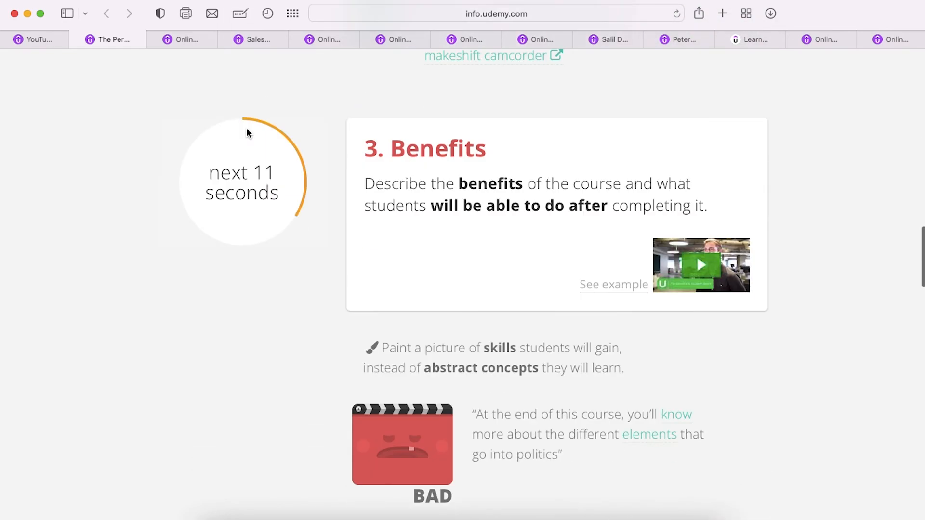
{"action": "scroll", "coordinate": [287, 185], "scroll_direction": "down", "scroll_amount": 11}
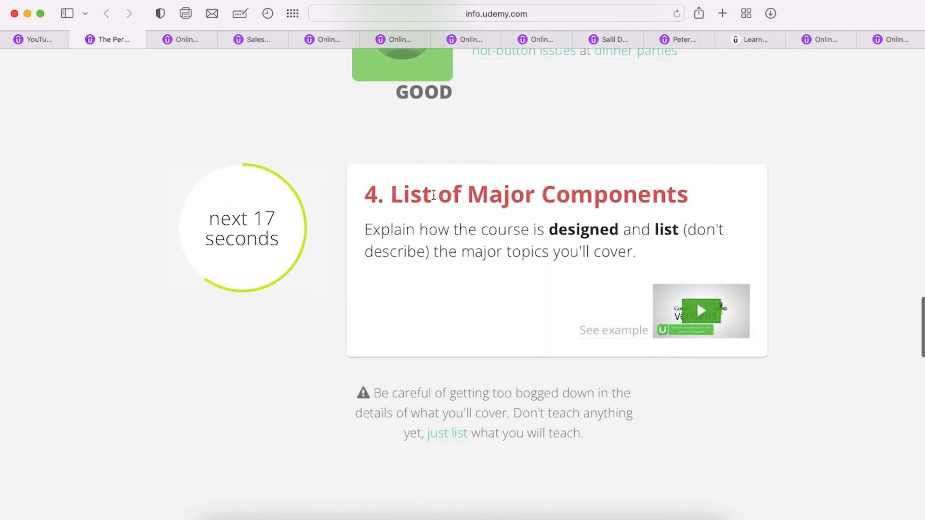
{"action": "scroll", "coordinate": [434, 194], "scroll_direction": "down", "scroll_amount": 5}
{"action": "scroll", "coordinate": [281, 255], "scroll_direction": "down", "scroll_amount": 2}
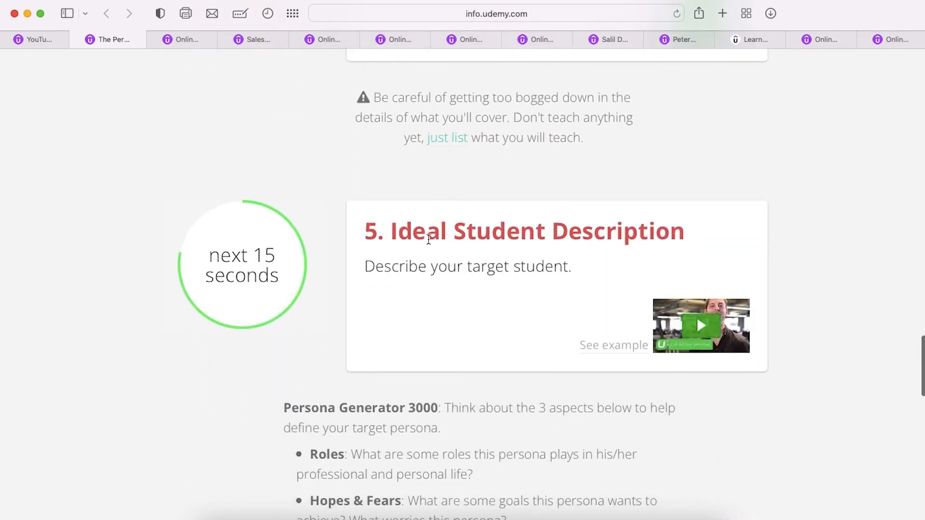
{"action": "scroll", "coordinate": [452, 237], "scroll_direction": "down", "scroll_amount": 5}
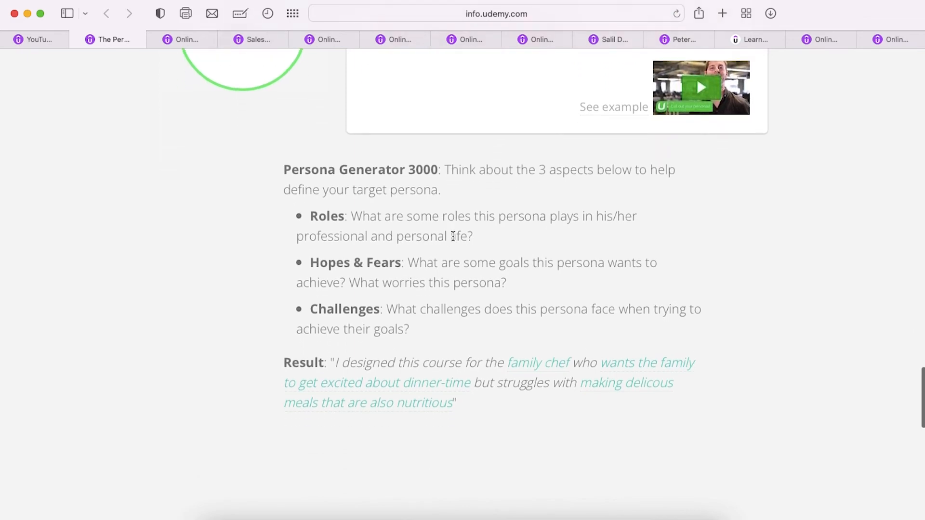
{"action": "scroll", "coordinate": [453, 236], "scroll_direction": "down", "scroll_amount": 6}
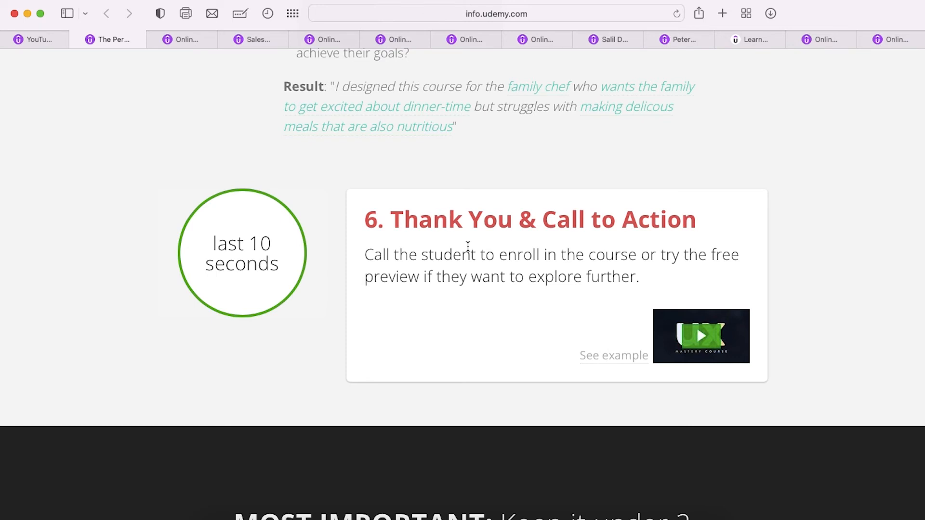
{"action": "scroll", "coordinate": [344, 304], "scroll_direction": "down", "scroll_amount": 6}
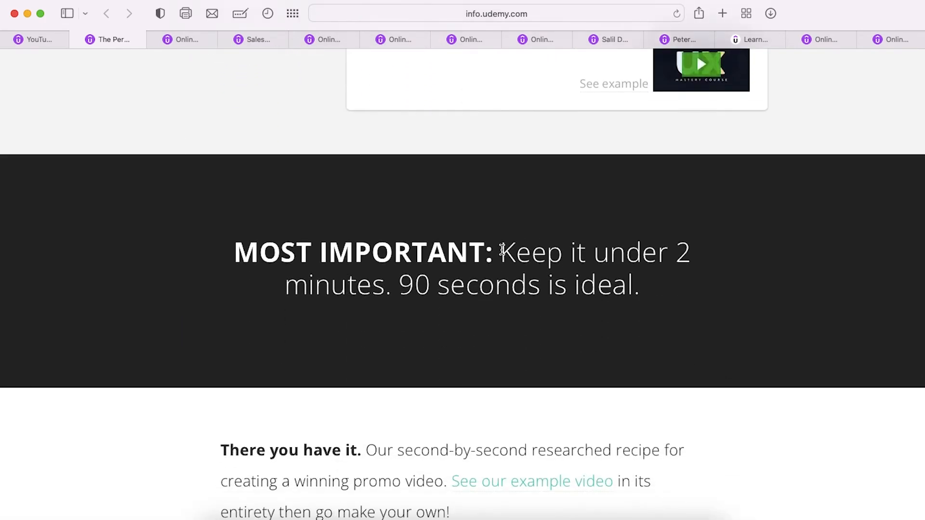
{"action": "left_click_drag", "start_coordinate": [502, 250], "coordinate": [723, 298]}
{"action": "left_click", "coordinate": [725, 302]}
- Return to the draft's landing page and open the profile update page from the Instructor profile(s) section
{"action": "left_click", "coordinate": [25, 44]}
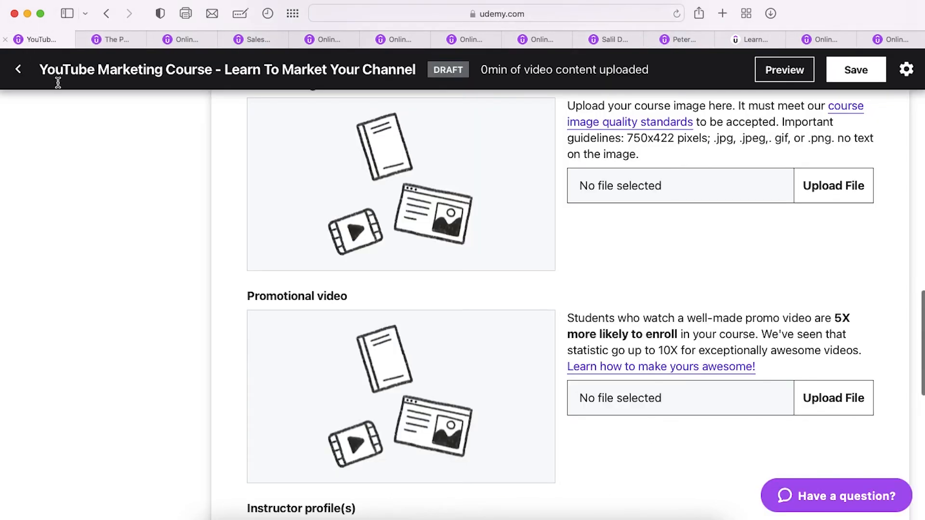
{"action": "scroll", "coordinate": [105, 152], "scroll_direction": "down", "scroll_amount": 3}
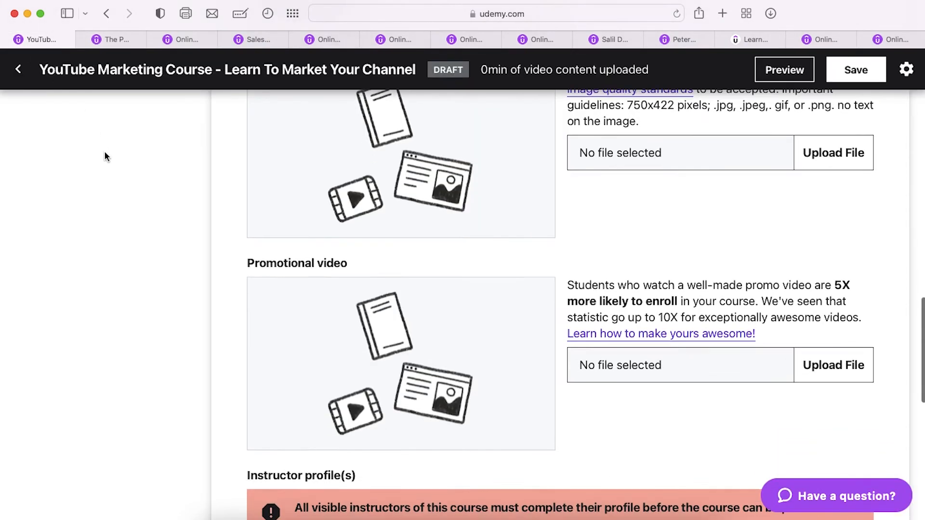
{"action": "scroll", "coordinate": [724, 323], "scroll_direction": "up", "scroll_amount": 4}
{"action": "scroll", "coordinate": [725, 323], "scroll_direction": "down", "scroll_amount": 6}
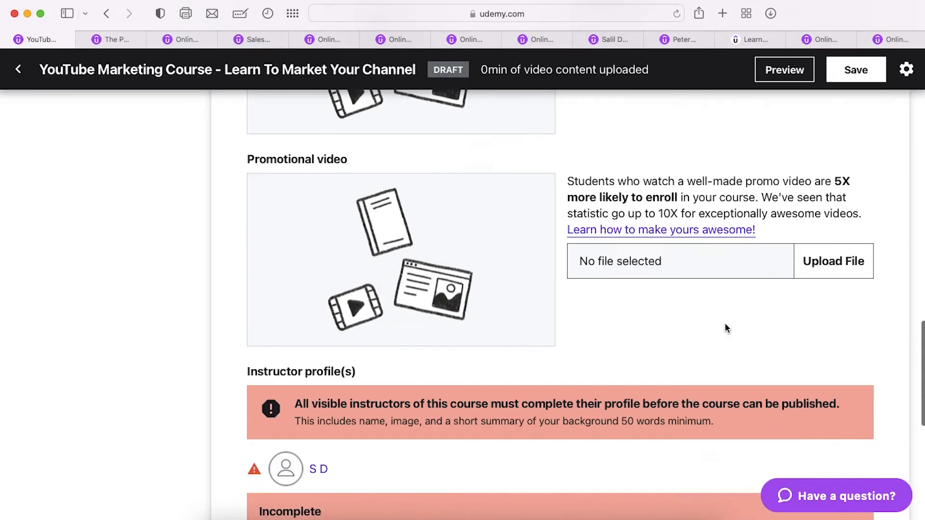
{"action": "scroll", "coordinate": [724, 328], "scroll_direction": "down", "scroll_amount": 1}
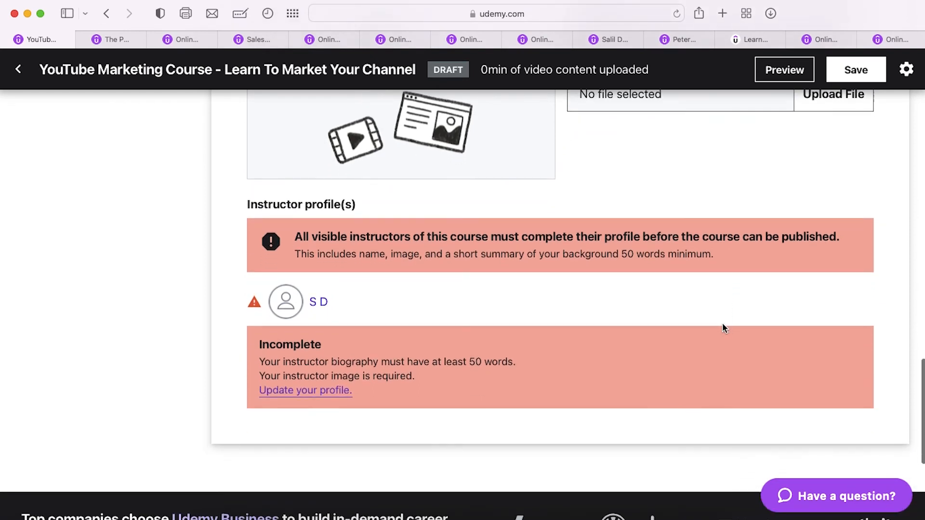
{"action": "left_click", "coordinate": [320, 391]}
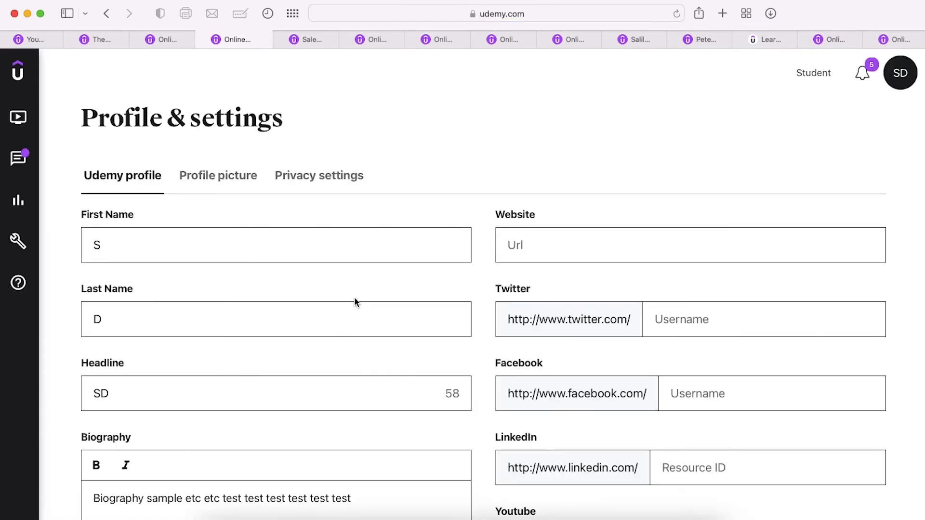
- Examine the name, headline, biography, language and social link fields of the Udemy instructor profile
{"action": "left_click", "coordinate": [309, 247]}
{"action": "scroll", "coordinate": [290, 315], "scroll_direction": "down", "scroll_amount": 3}
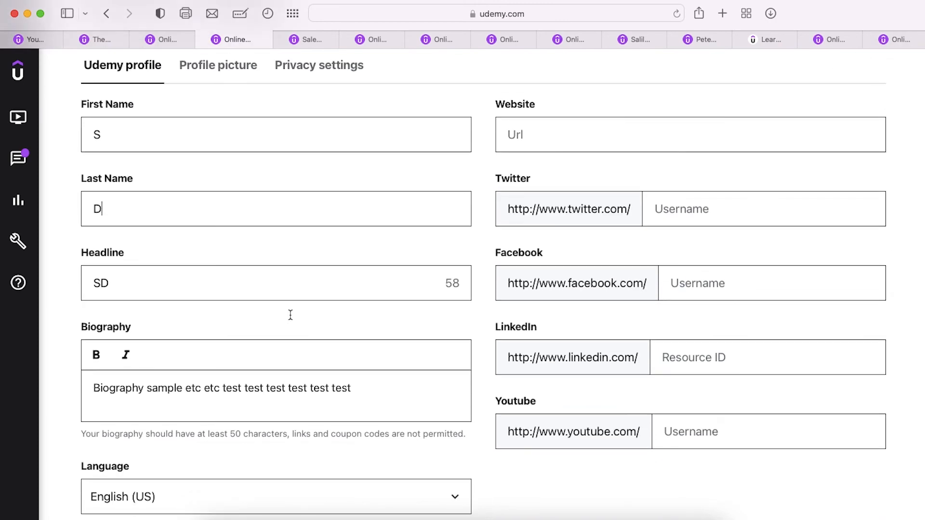
{"action": "left_click", "coordinate": [254, 285]}
{"action": "scroll", "coordinate": [256, 292], "scroll_direction": "down", "scroll_amount": 2}
{"action": "scroll", "coordinate": [260, 333], "scroll_direction": "up", "scroll_amount": 4}
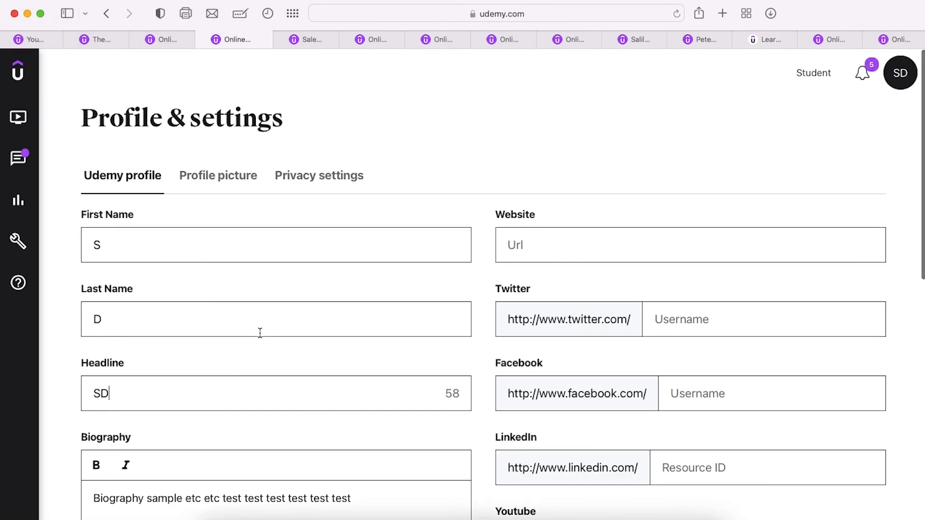
{"action": "scroll", "coordinate": [260, 333], "scroll_direction": "down", "scroll_amount": 1}
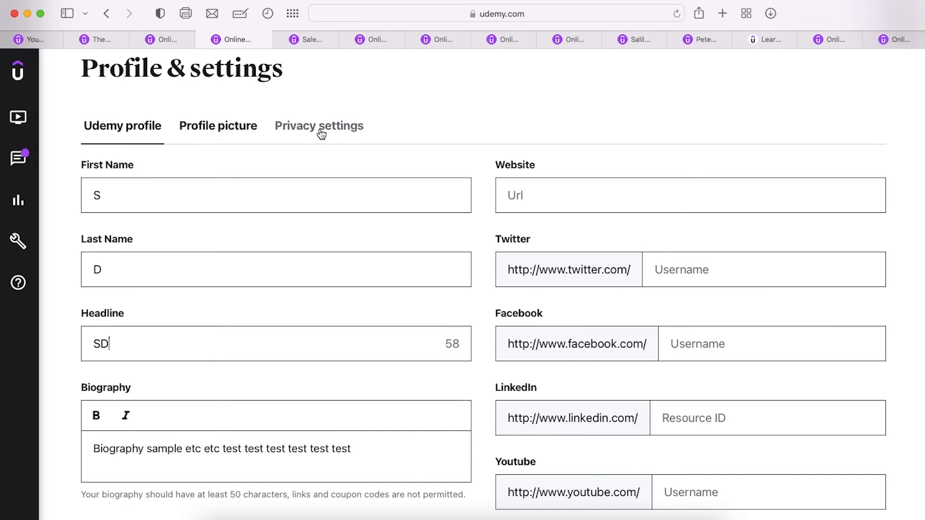
{"action": "left_click", "coordinate": [140, 125]}
{"action": "scroll", "coordinate": [140, 126], "scroll_direction": "down", "scroll_amount": 10}
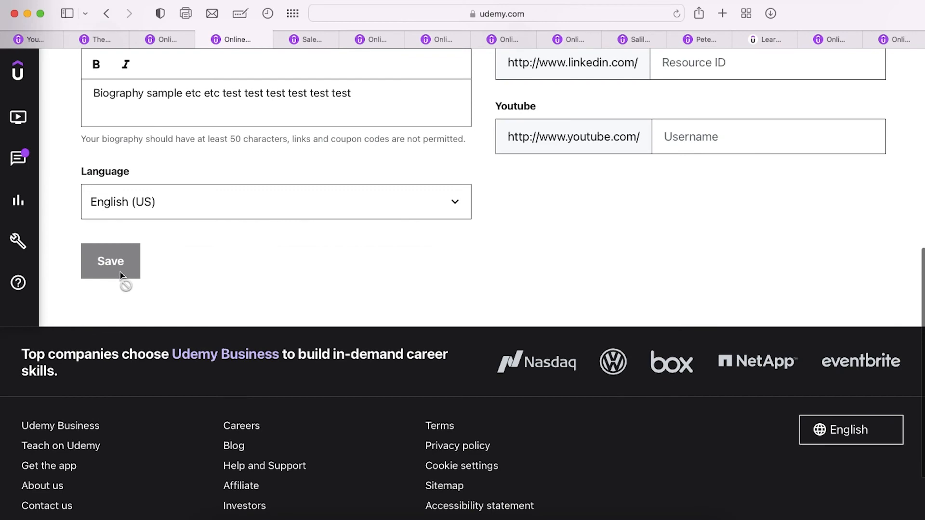
{"action": "scroll", "coordinate": [245, 267], "scroll_direction": "up", "scroll_amount": 10}
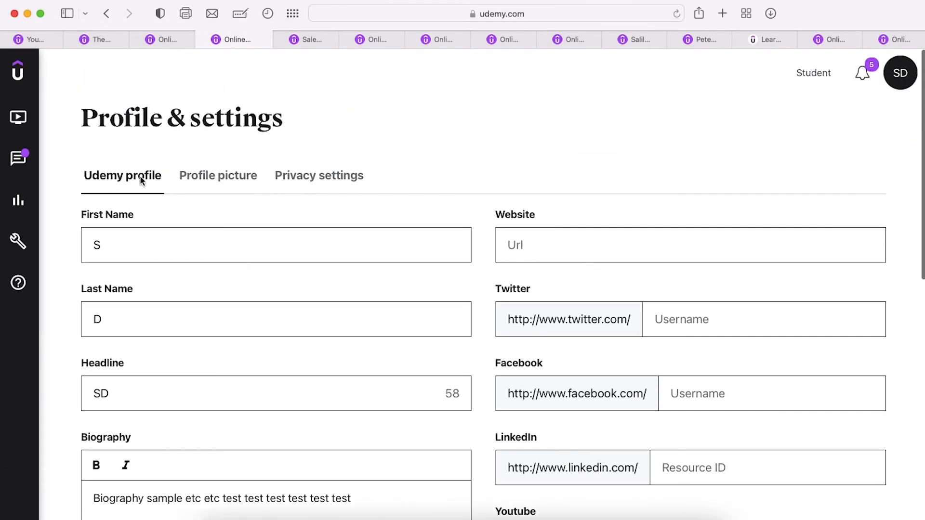
- Return to the course draft's landing page and save its details, dismissing the notification
{"action": "left_click", "coordinate": [16, 39]}
{"action": "scroll", "coordinate": [181, 279], "scroll_direction": "up", "scroll_amount": 20}
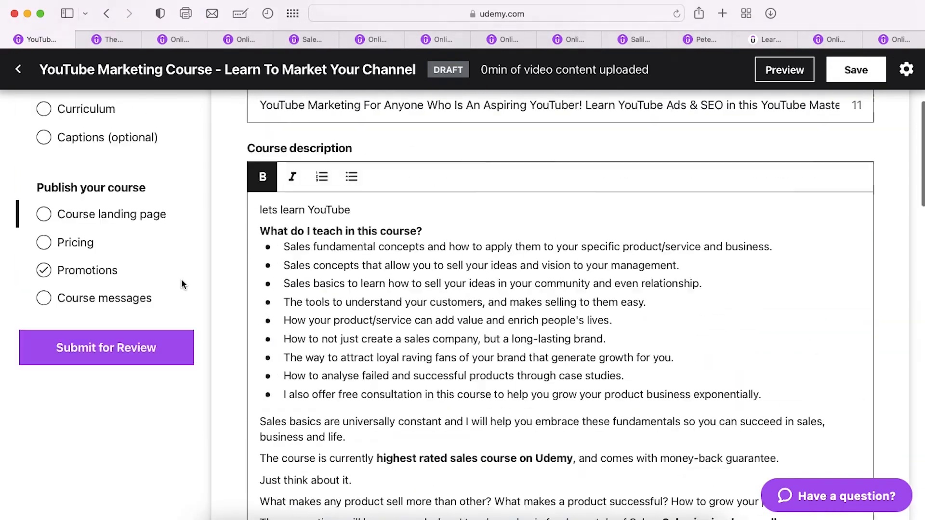
{"action": "left_click", "coordinate": [852, 80]}
{"action": "left_click", "coordinate": [749, 455]}
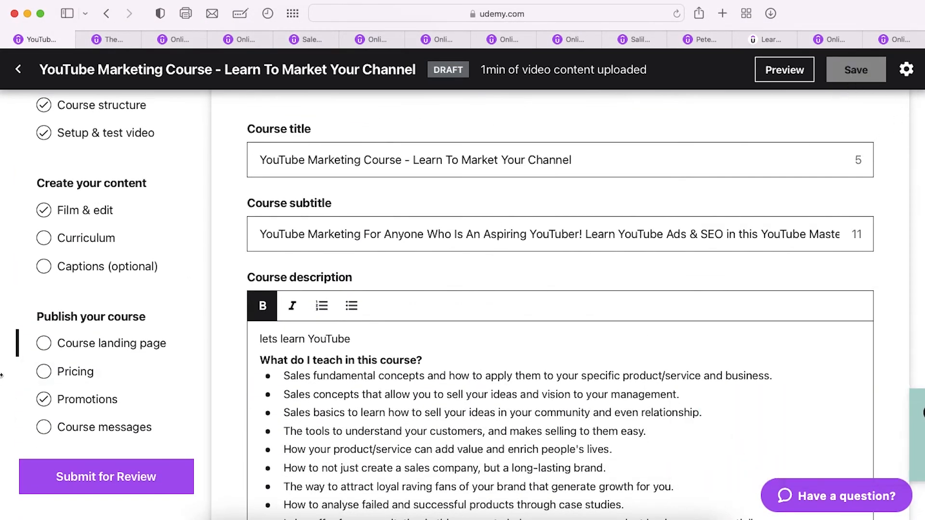
- On the course's Pricing page, choose the USD price tier $199.99 (tier 36) after browsing the available tiers
{"action": "left_click", "coordinate": [77, 371]}
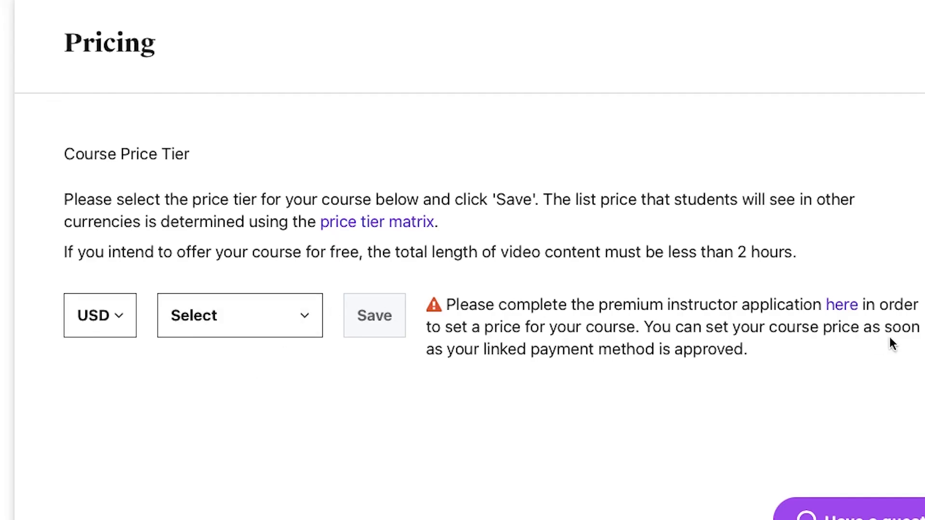
{"action": "left_click", "coordinate": [198, 309]}
{"action": "left_click", "coordinate": [261, 417]}
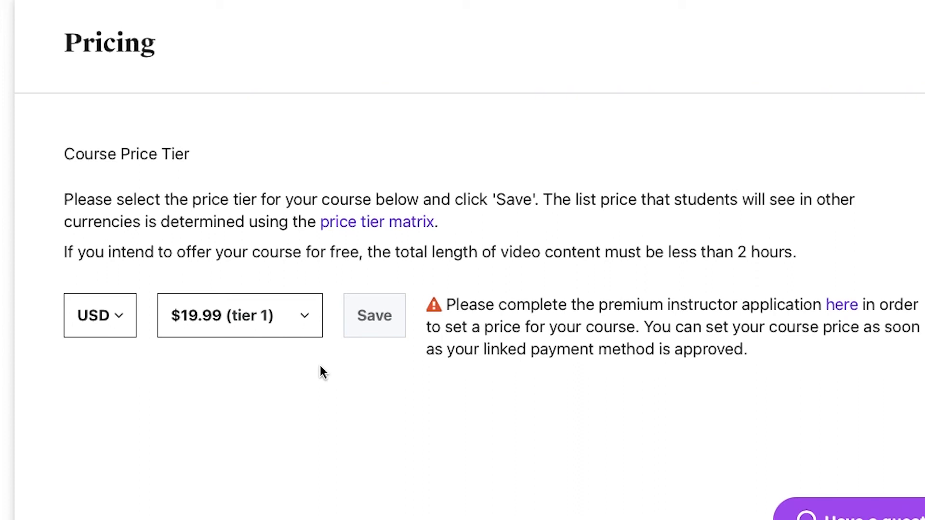
{"action": "left_click", "coordinate": [301, 321]}
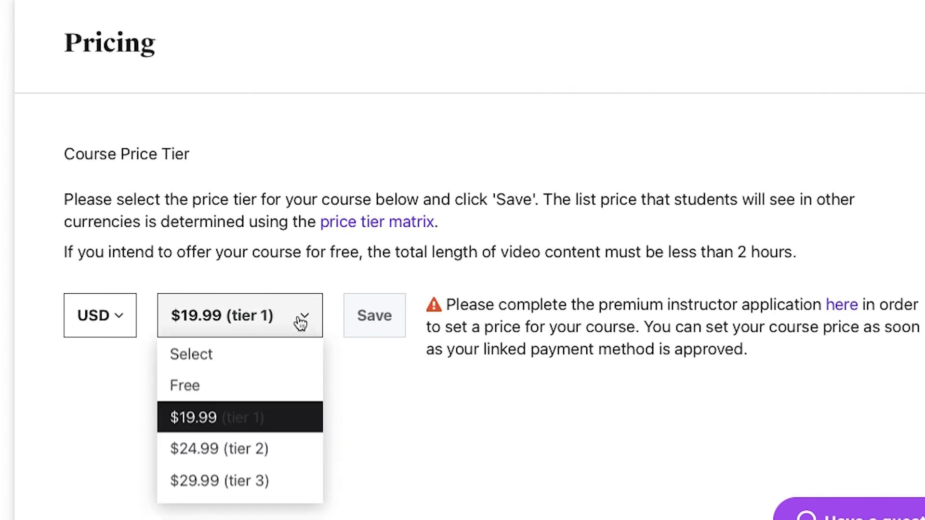
{"action": "scroll", "coordinate": [268, 403], "scroll_direction": "down", "scroll_amount": 20}
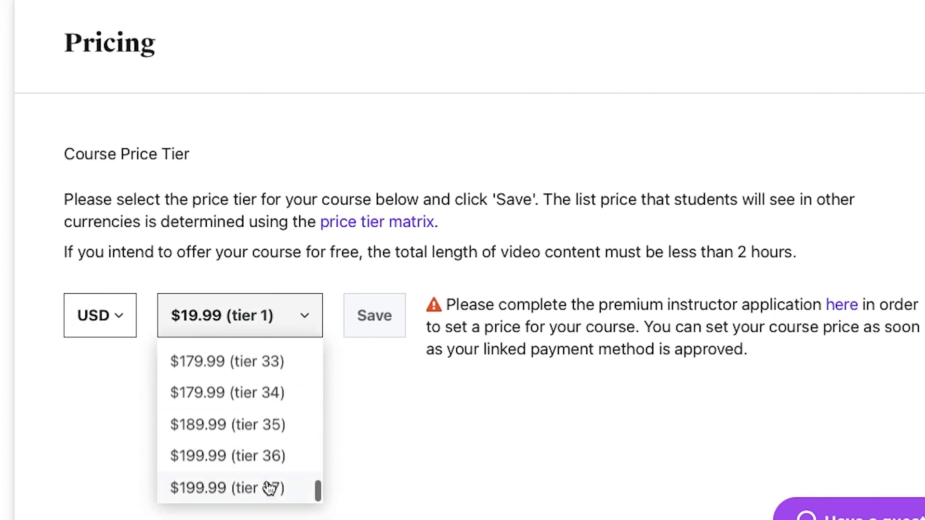
{"action": "scroll", "coordinate": [270, 487], "scroll_direction": "down", "scroll_amount": 2}
{"action": "left_click", "coordinate": [235, 411]}
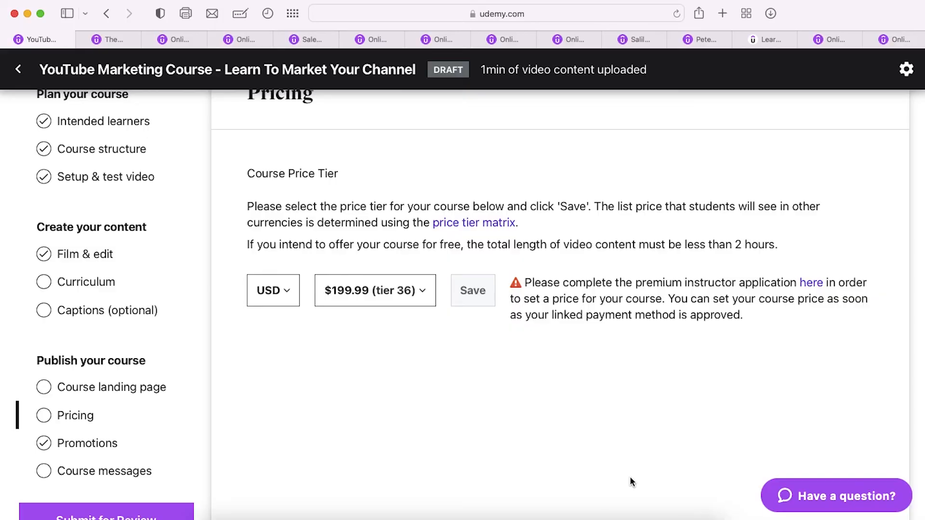
- Read the premium instructor application notice beside the price, and review the referral link and coupon sections of the Promotions page
{"action": "scroll", "coordinate": [508, 415], "scroll_direction": "down", "scroll_amount": 1}
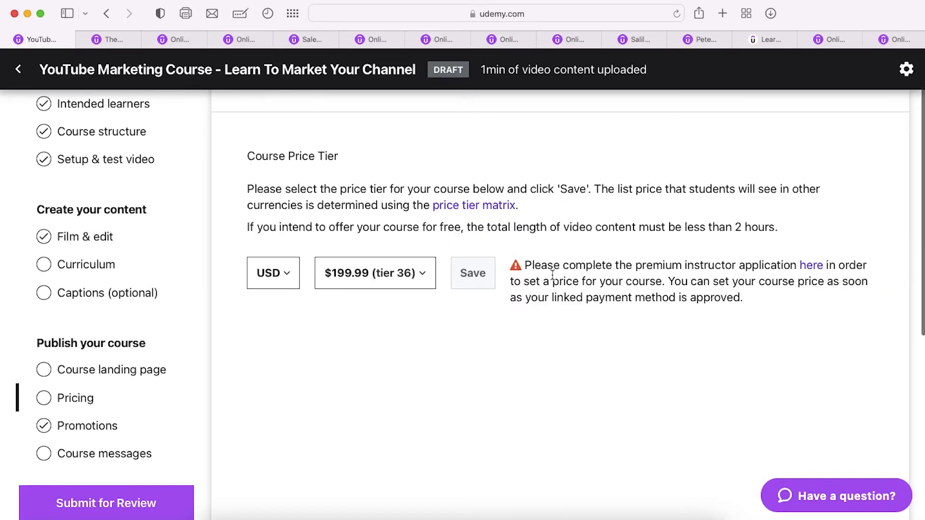
{"action": "left_click_drag", "start_coordinate": [642, 265], "coordinate": [737, 266]}
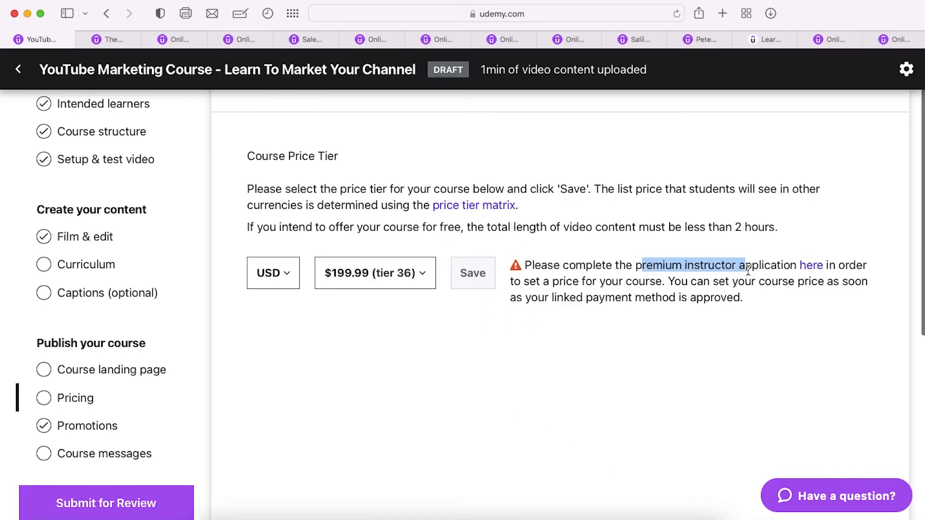
{"action": "left_click", "coordinate": [741, 268]}
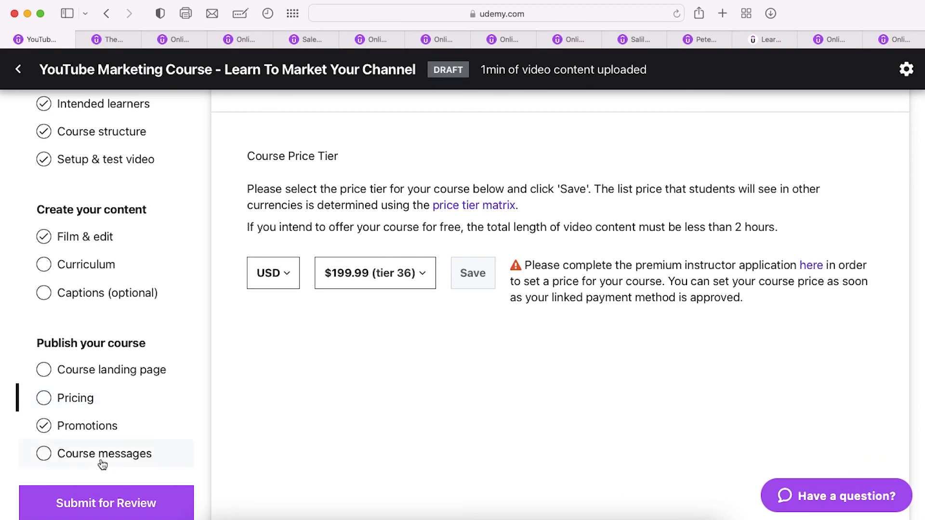
{"action": "left_click", "coordinate": [84, 428]}
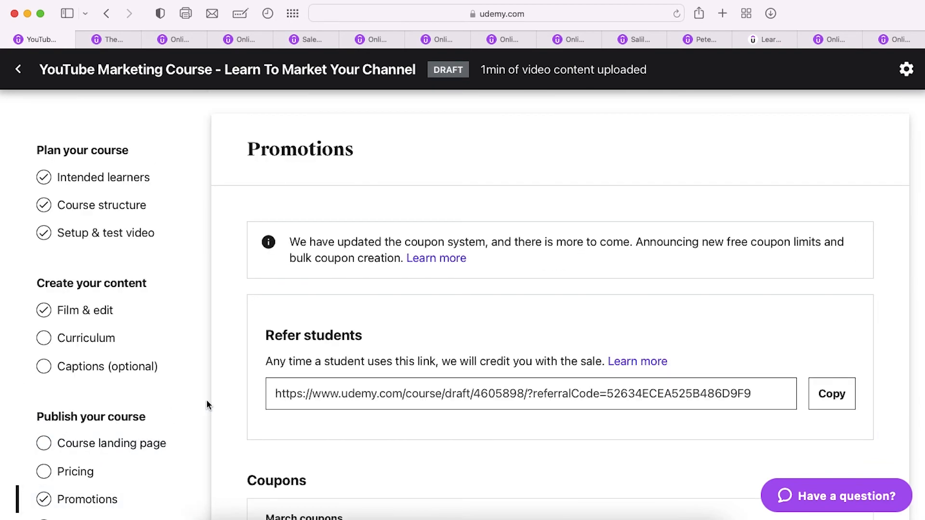
{"action": "scroll", "coordinate": [207, 404], "scroll_direction": "down", "scroll_amount": 5}
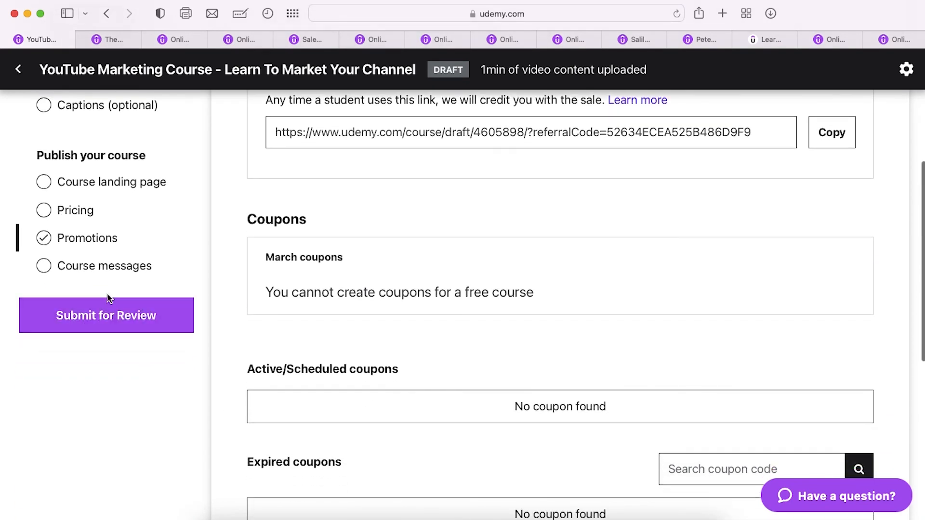
- Write the welcome message in Course messages on five lines: Hi, Welcome to the course, Set their exception, How to follow along, Any resources to download
{"action": "left_click", "coordinate": [90, 274]}
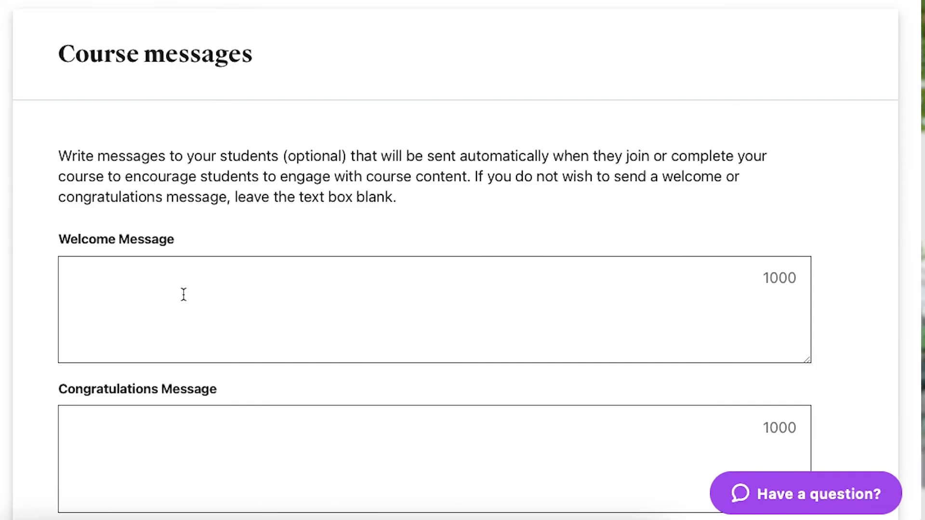
{"action": "type", "text": "Hi"}
{"action": "key", "text": "Return"}
{"action": "type", "text": "Wel"}
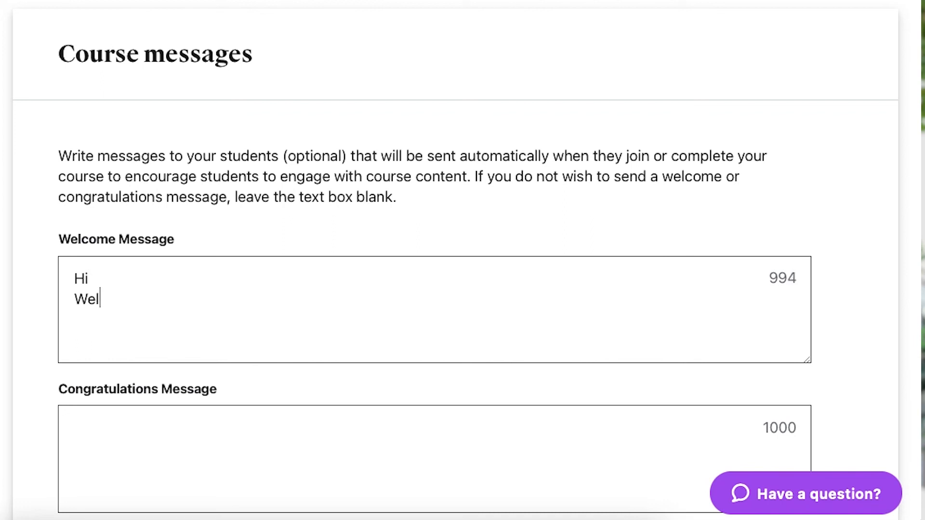
{"action": "type", "text": "come to the course"}
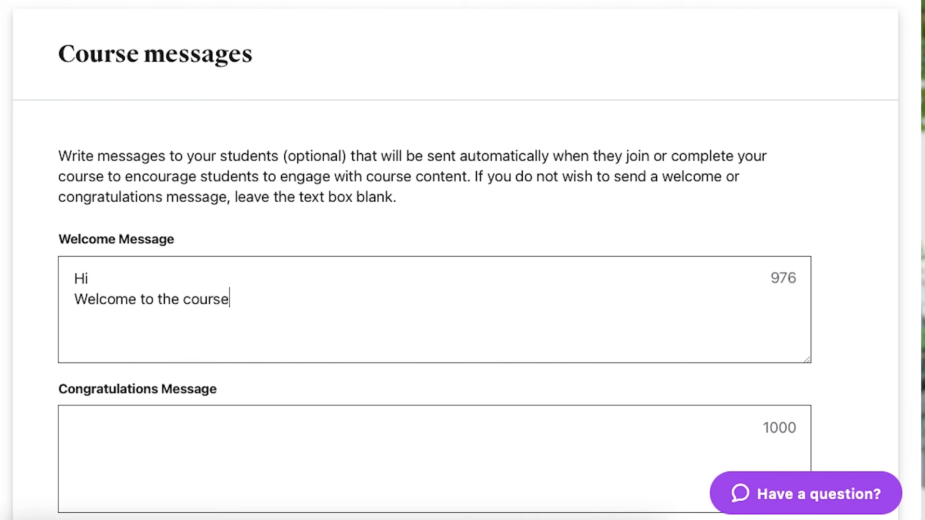
{"action": "type", "text": "Set their e"}
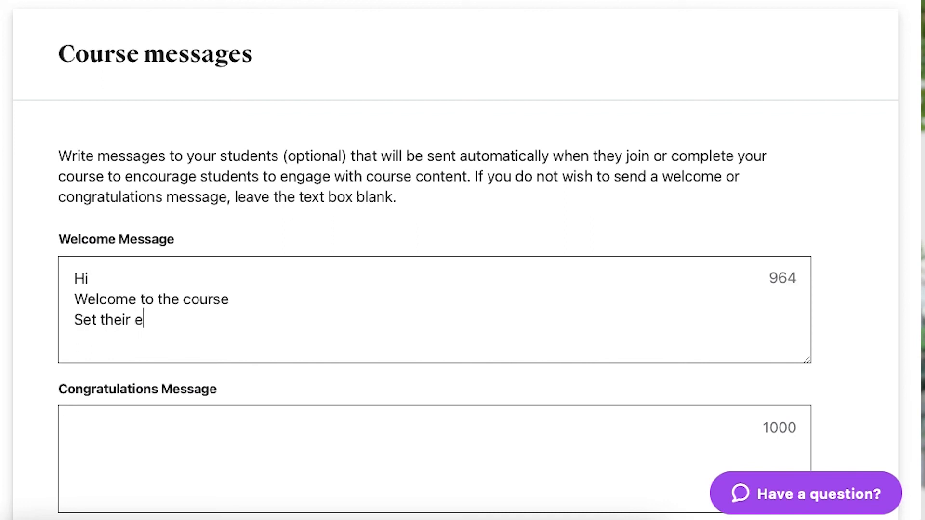
{"action": "type", "text": "xpection"}
{"action": "key", "text": "Return"}
{"action": "type", "text": "How"}
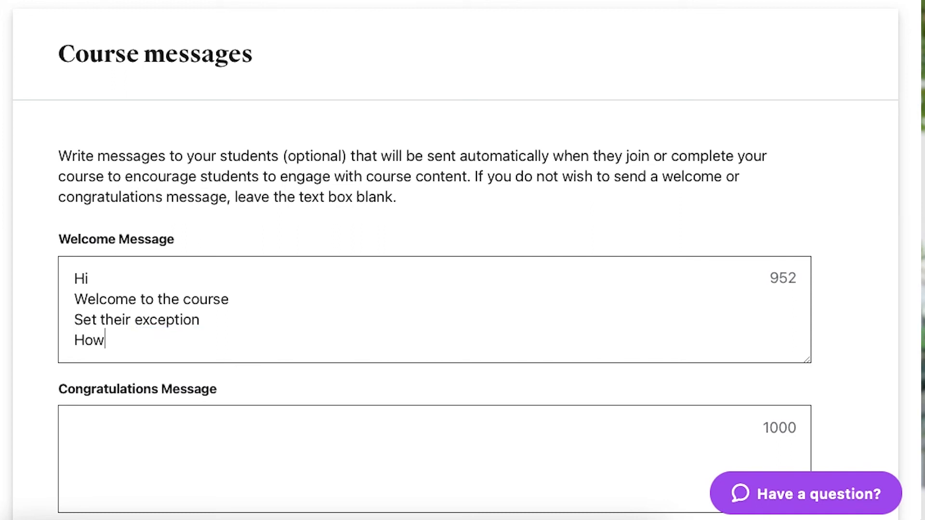
{"action": "type", "text": " to follow along"}
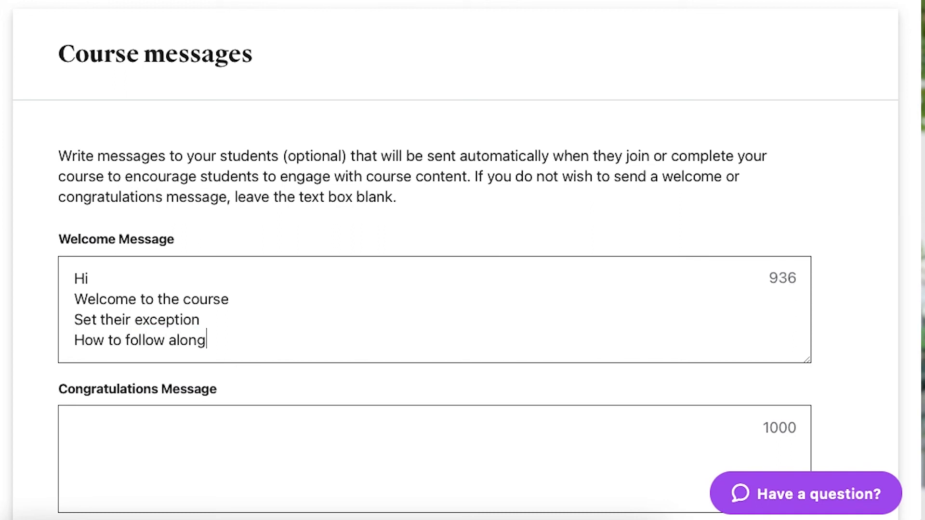
{"action": "key", "text": "Return"}
{"action": "type", "text": "Any resources "}
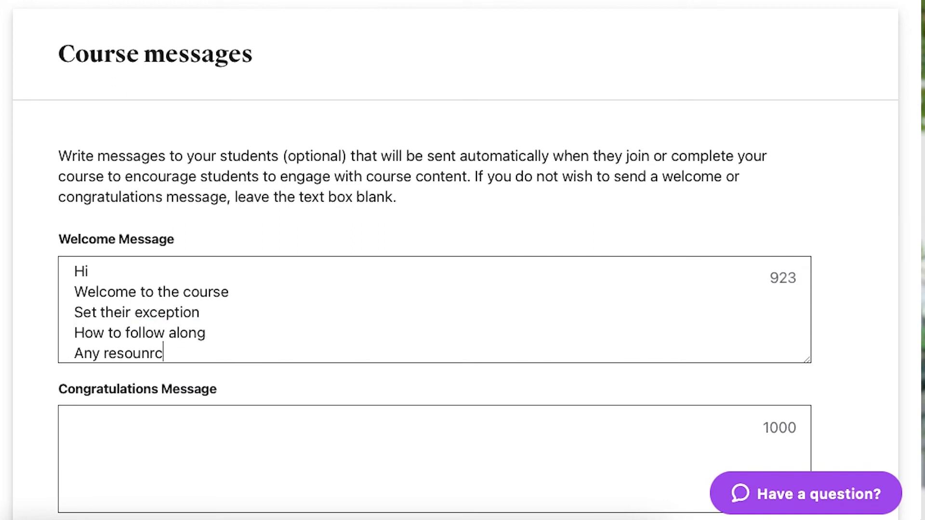
{"action": "type", "text": "to downl"}
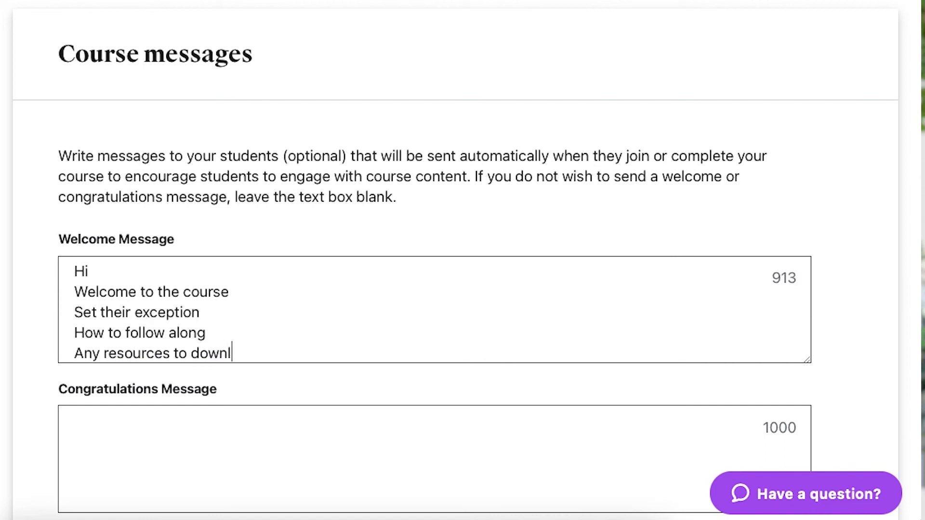
{"action": "type", "text": "oad"}
- Write the congratulations message on two lines, "Thank you" and "Look forward to seeing you in other courses", and save the course messages
{"action": "left_click", "coordinate": [132, 463]}
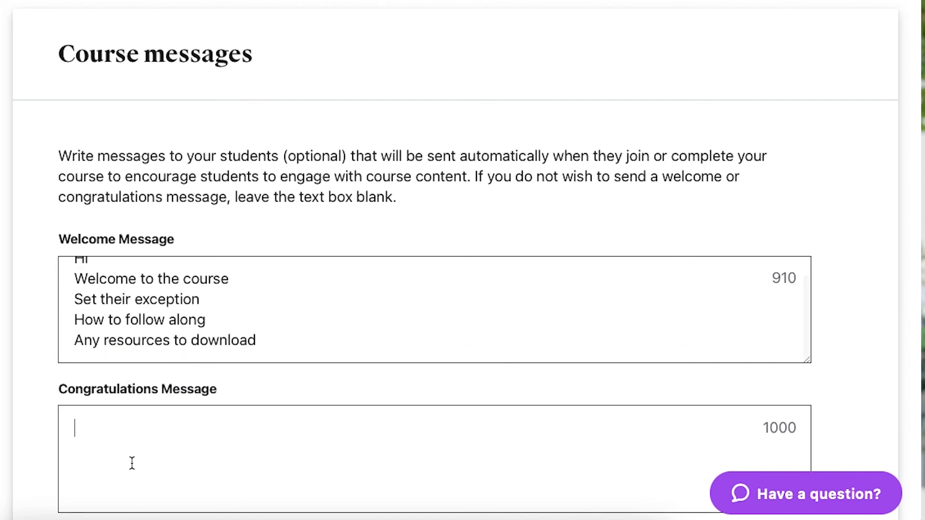
{"action": "type", "text": "Thank you"}
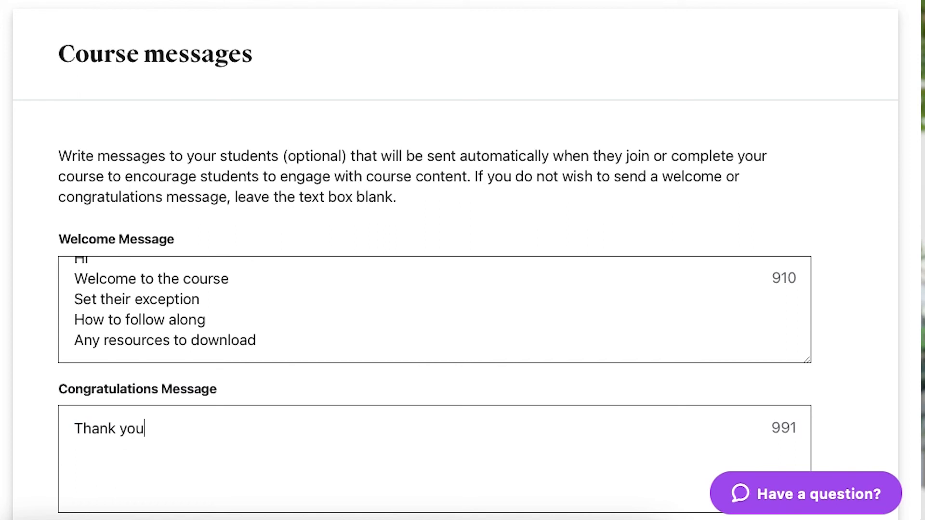
{"action": "key", "text": "Return"}
{"action": "type", "text": "Look for"}
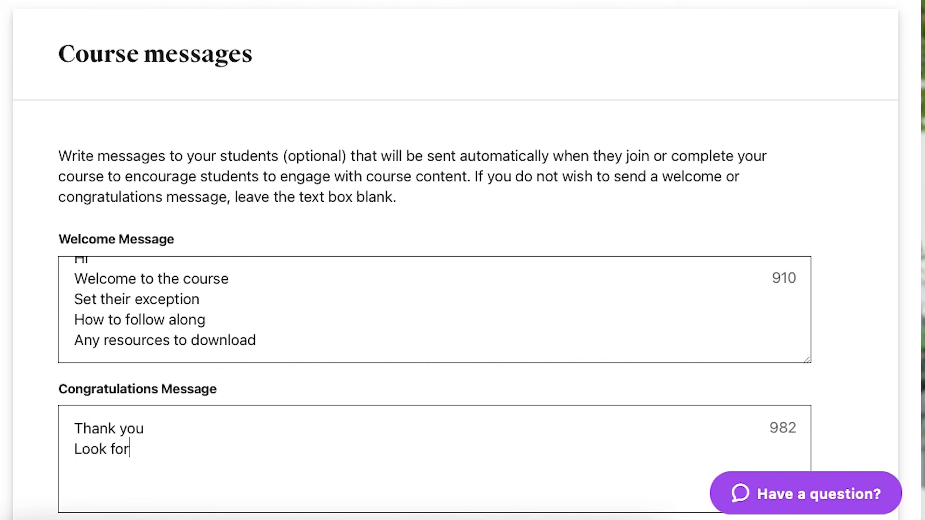
{"action": "type", "text": "ward to seeing"}
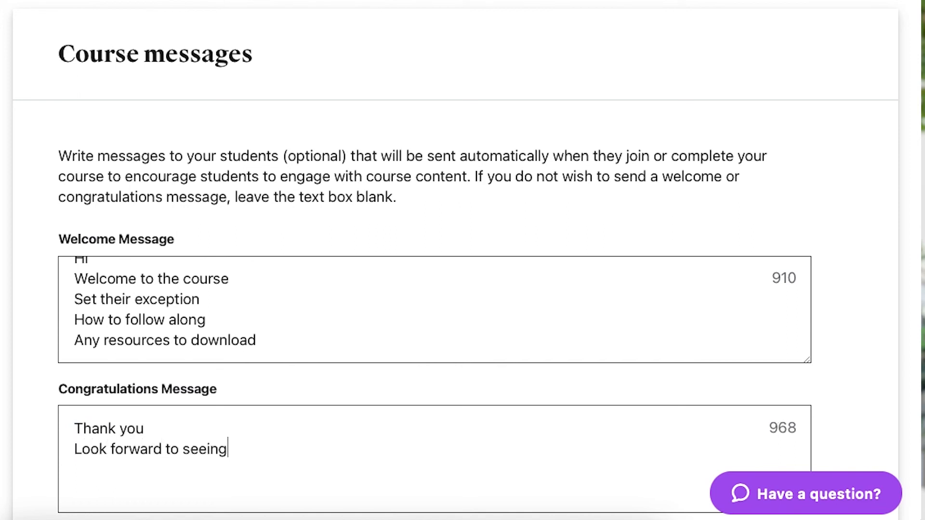
{"action": "type", "text": " you in other courses"}
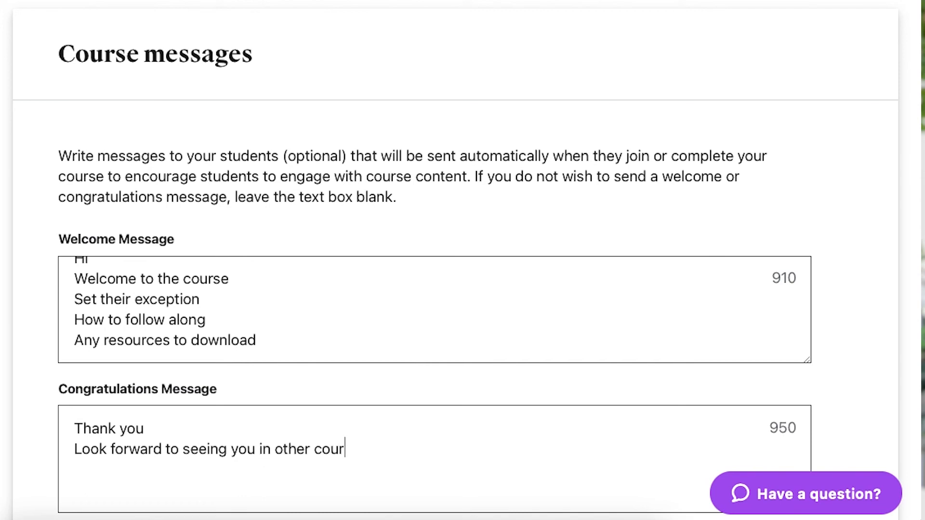
{"action": "scroll", "coordinate": [247, 366], "scroll_direction": "down", "scroll_amount": 3}
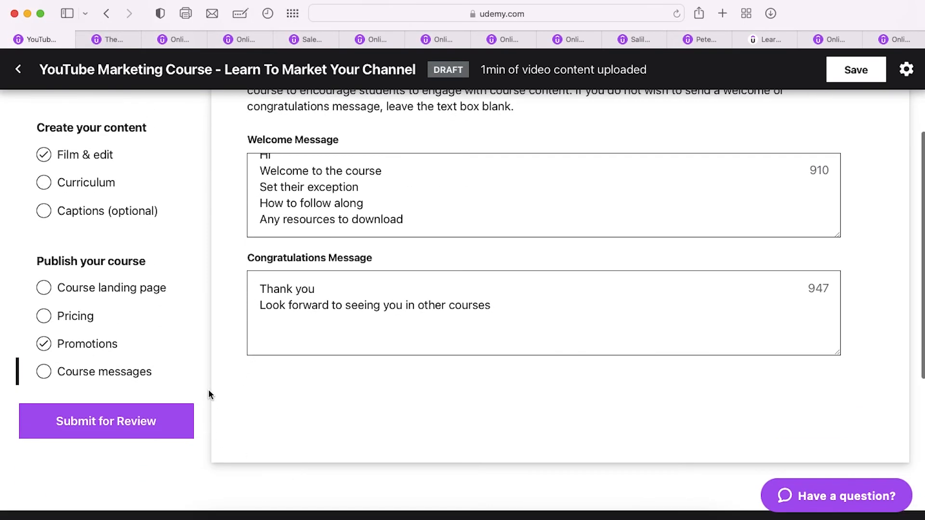
{"action": "scroll", "coordinate": [208, 390], "scroll_direction": "up", "scroll_amount": 5}
{"action": "left_click", "coordinate": [852, 73]}
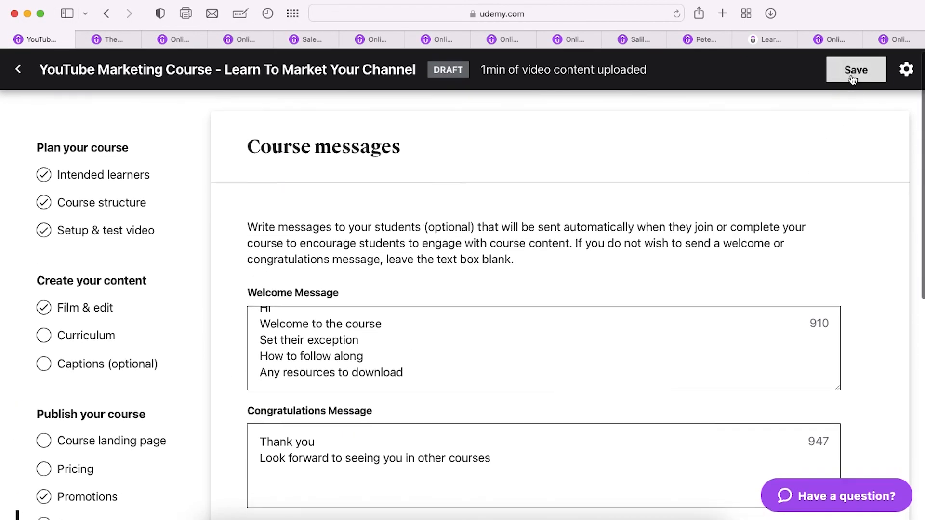
- Try to submit the course for review, and read the outstanding curriculum, landing page and pricing requirements before closing the list
{"action": "scroll", "coordinate": [489, 281], "scroll_direction": "down", "scroll_amount": 2}
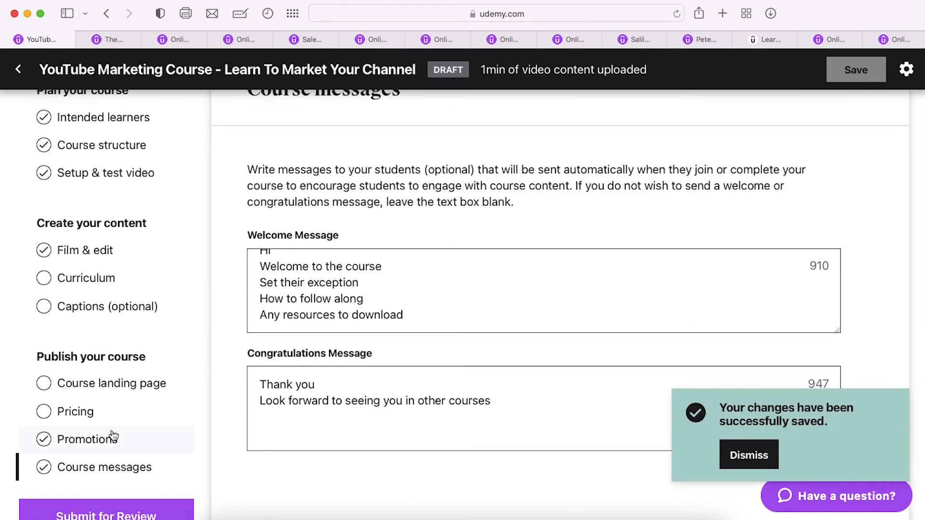
{"action": "scroll", "coordinate": [164, 431], "scroll_direction": "down", "scroll_amount": 2}
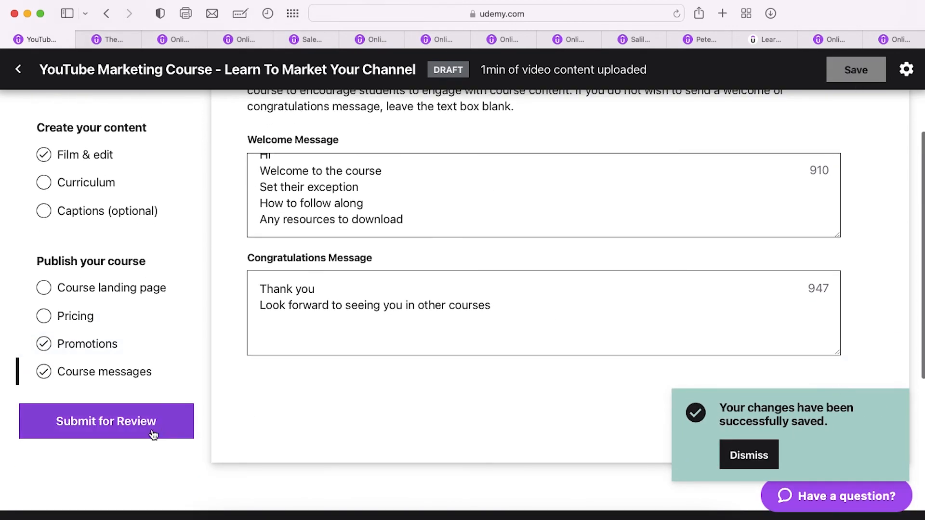
{"action": "left_click", "coordinate": [154, 435]}
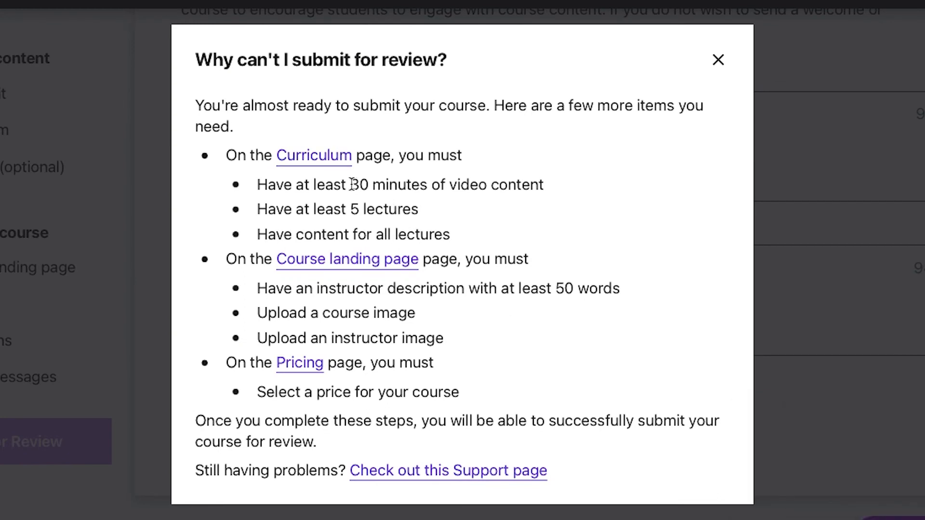
{"action": "left_click_drag", "start_coordinate": [348, 185], "coordinate": [504, 184]}
{"action": "left_click", "coordinate": [505, 184]}
{"action": "left_click_drag", "start_coordinate": [419, 209], "coordinate": [362, 210]}
{"action": "left_click", "coordinate": [357, 222]}
{"action": "left_click_drag", "start_coordinate": [408, 289], "coordinate": [548, 289]}
{"action": "left_click", "coordinate": [548, 289]}
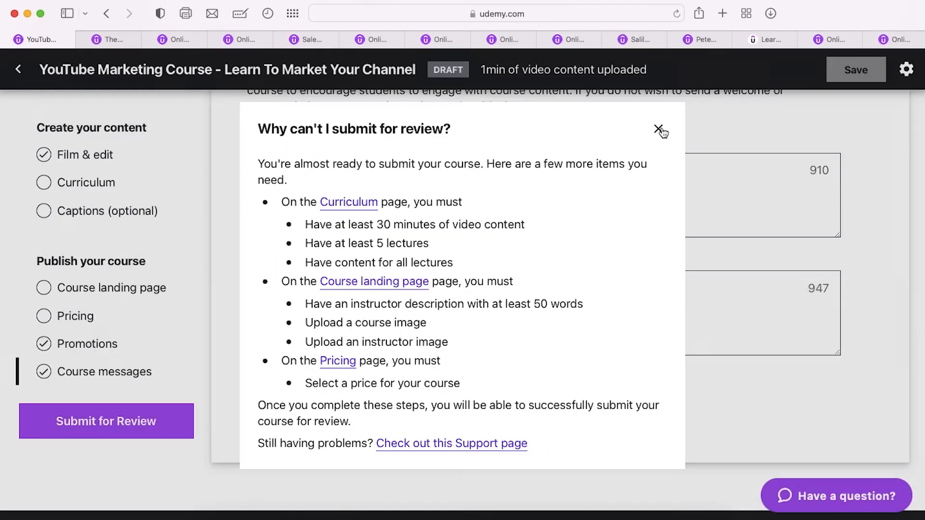
{"action": "left_click", "coordinate": [718, 61]}
{"action": "scroll", "coordinate": [333, 287], "scroll_direction": "up", "scroll_amount": 4}
{"action": "scroll", "coordinate": [334, 287], "scroll_direction": "down", "scroll_amount": 3}
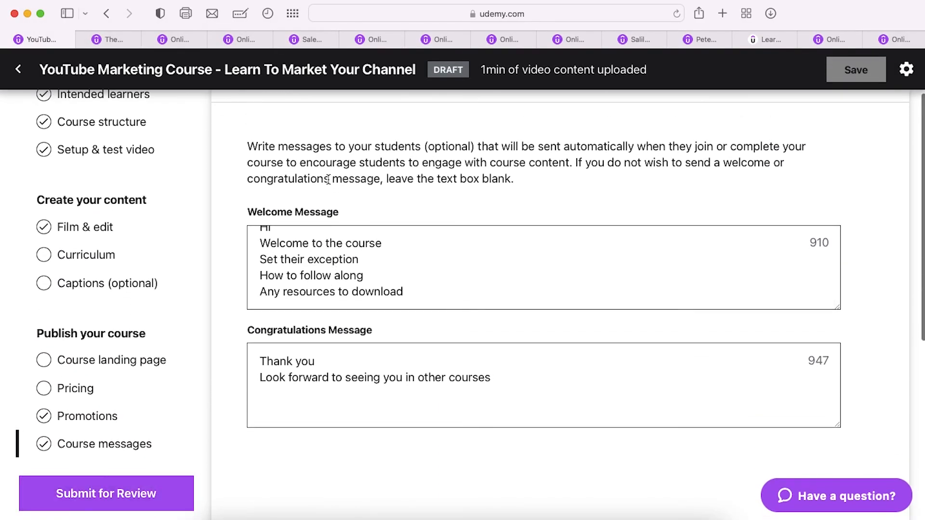
{"action": "scroll", "coordinate": [331, 173], "scroll_direction": "up", "scroll_amount": 3}
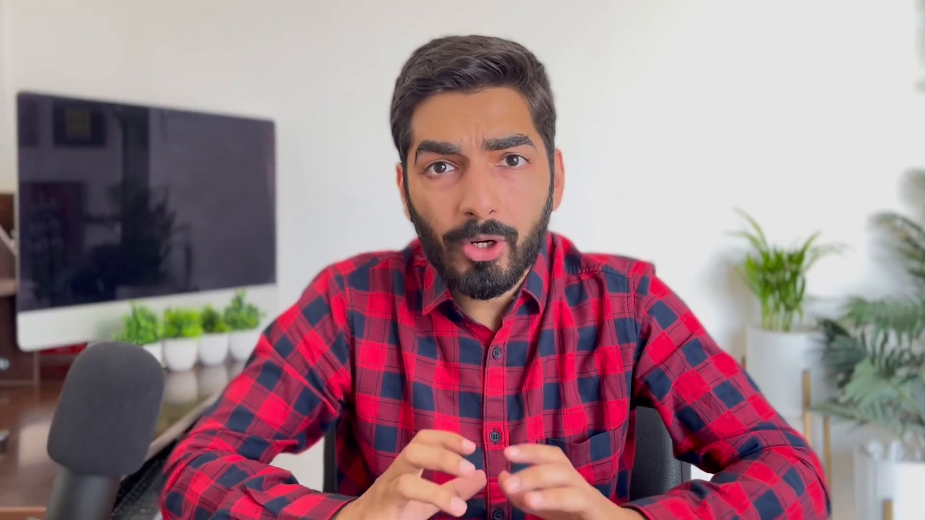